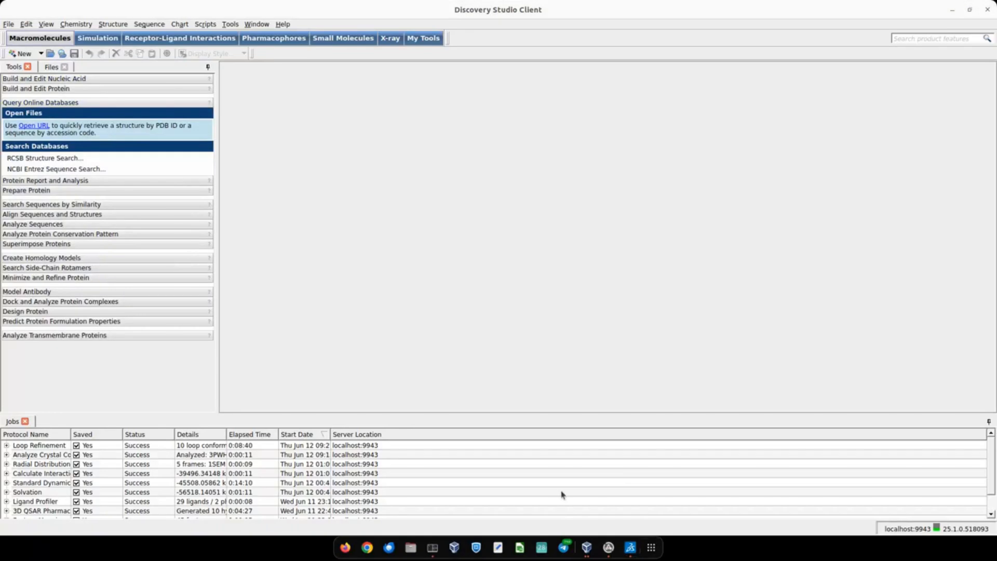
Open the RCSB Structure Search dialog in Discovery Studio and enlarge it to show all search parameters.
click(586, 546)
click(395, 347)
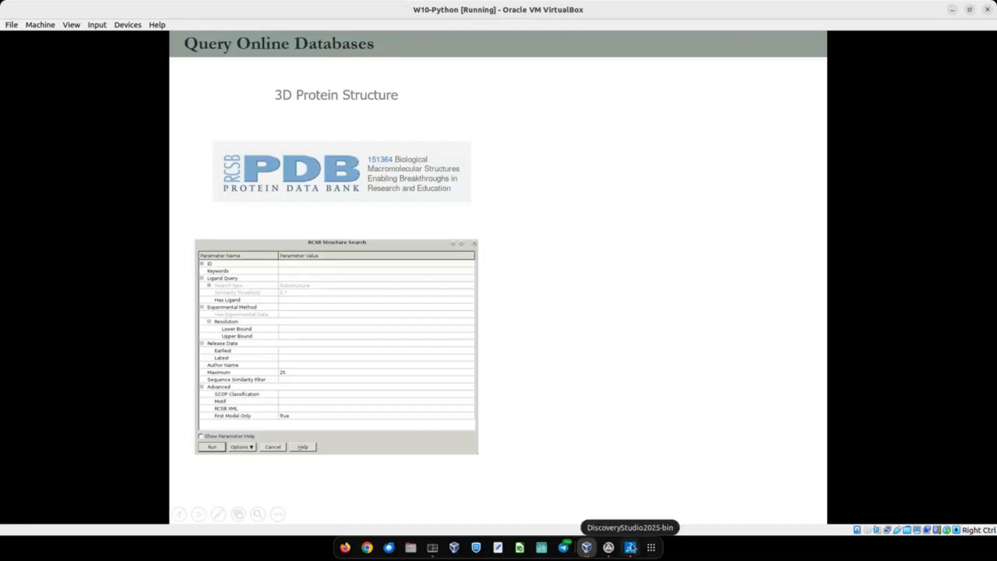
click(631, 547)
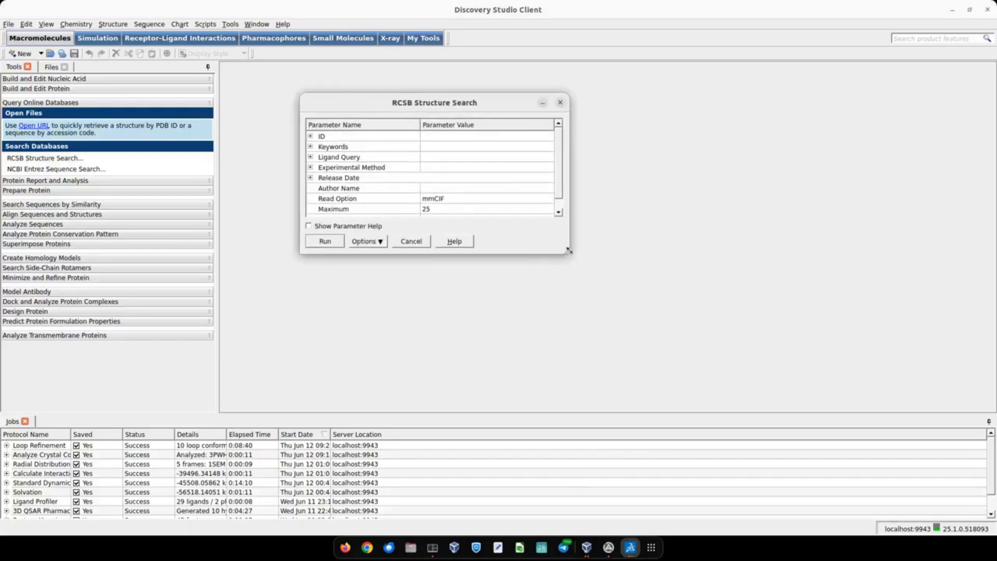
drag(568, 250, 694, 421)
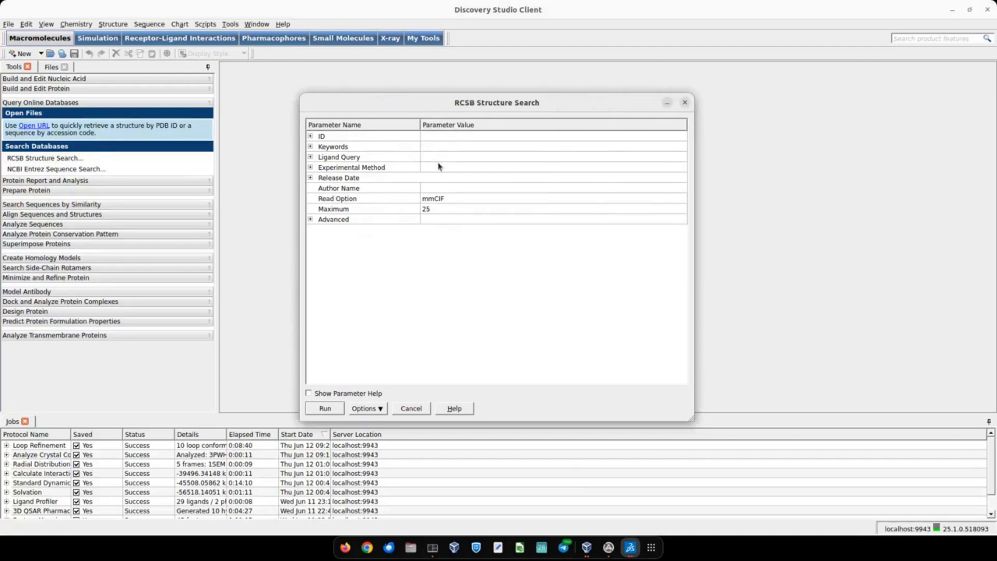
click(445, 136)
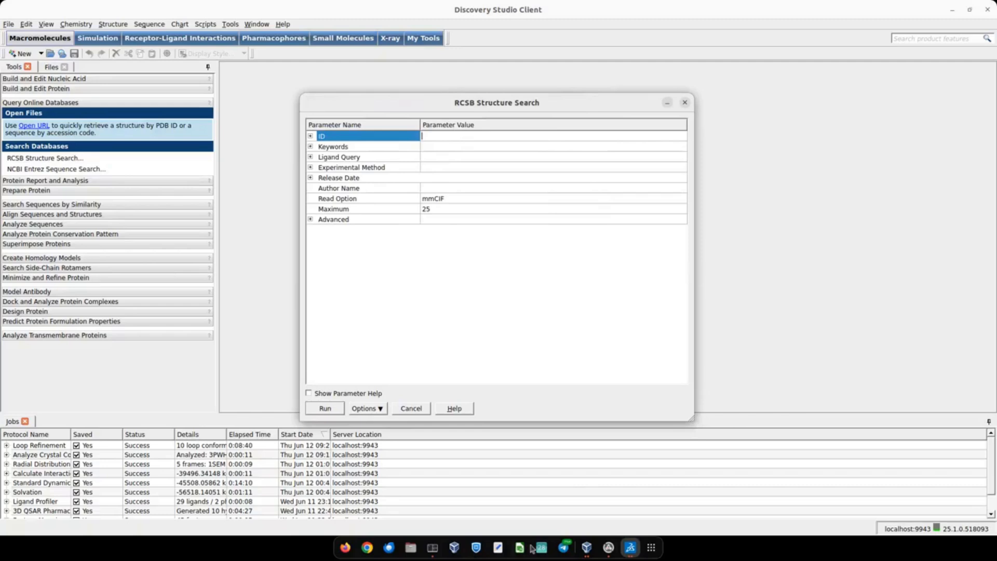
Switch to the presentation in the VirtualBox machine and look up the PDB ID on the protein ionization slide.
mouse_move(629, 552)
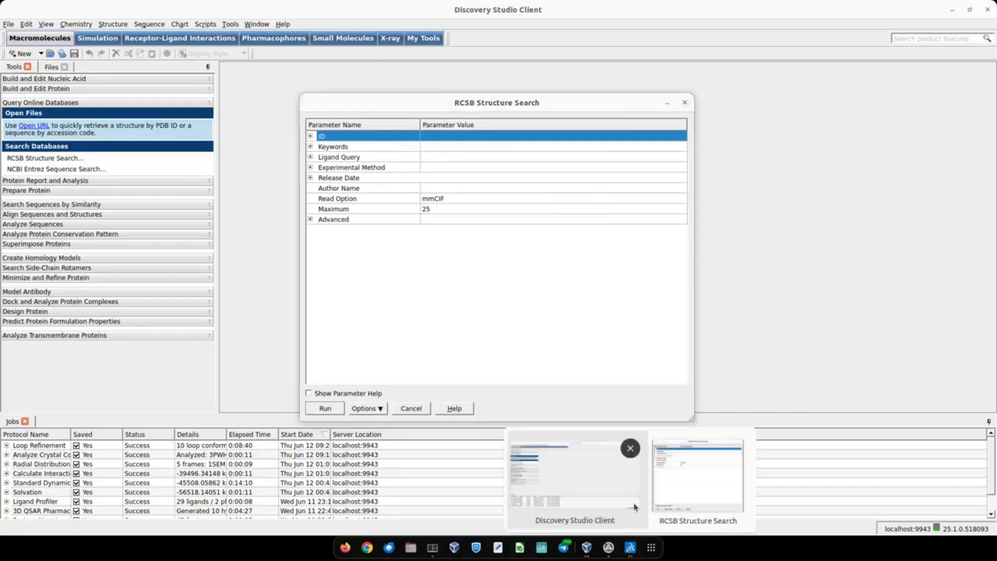
click(586, 547)
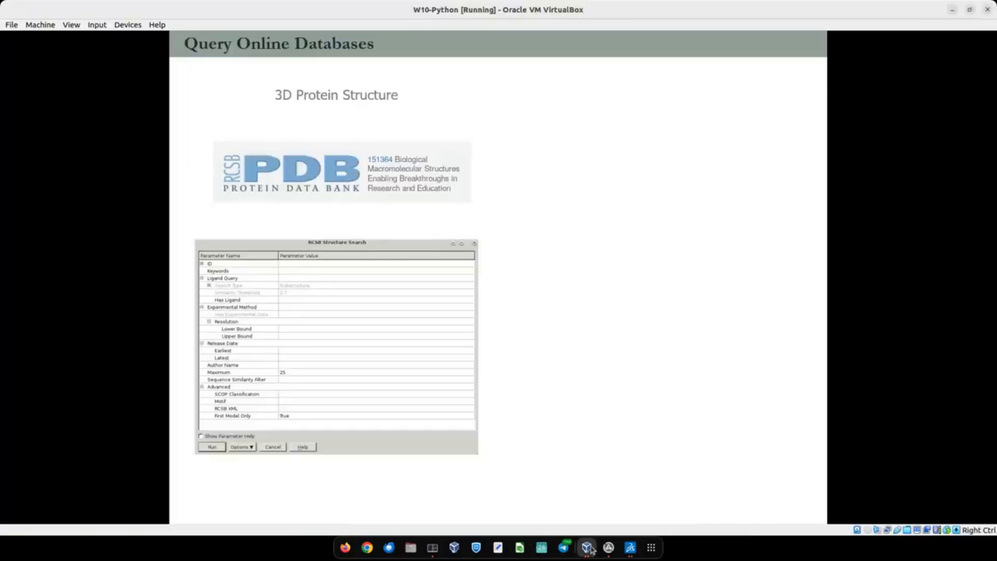
click(530, 385)
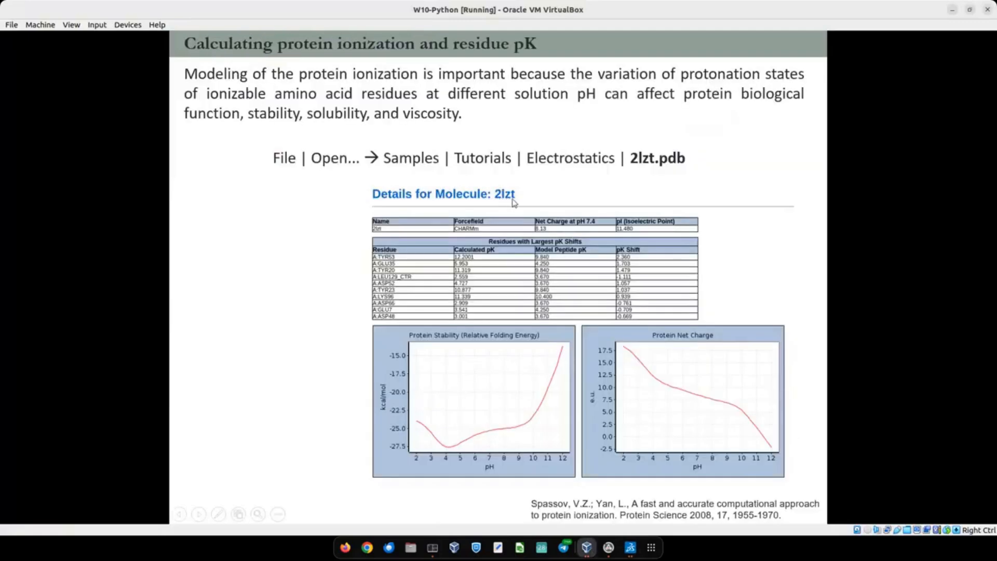
key(Left)
key(Left)
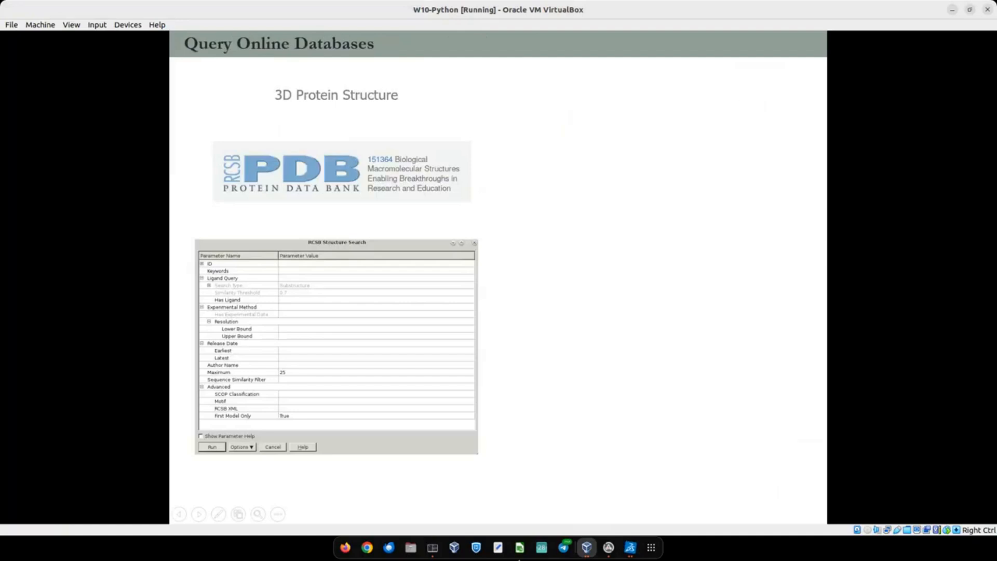
Switch back to Discovery Studio and run the RCSB structure search for ID 2lzt.
click(629, 548)
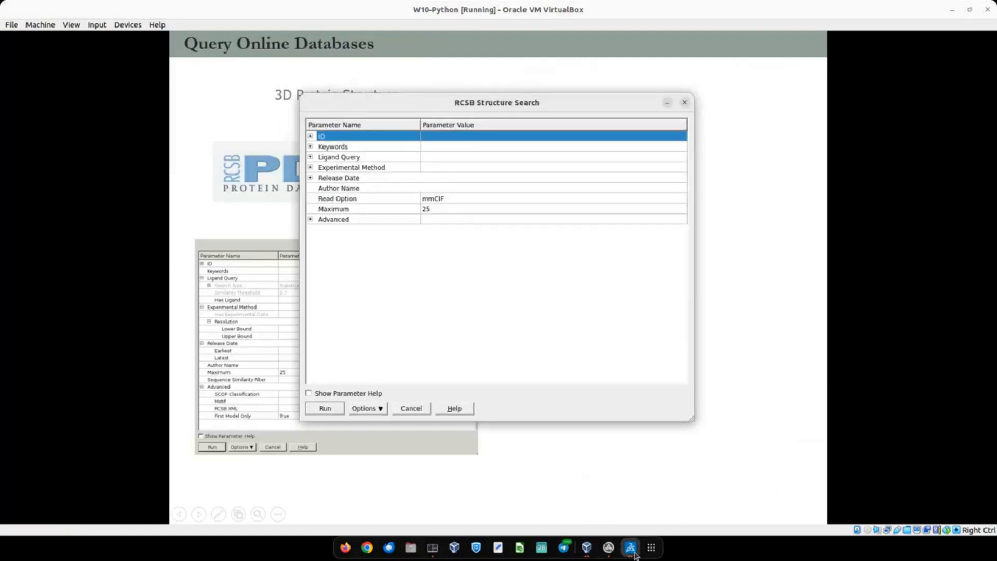
click(633, 551)
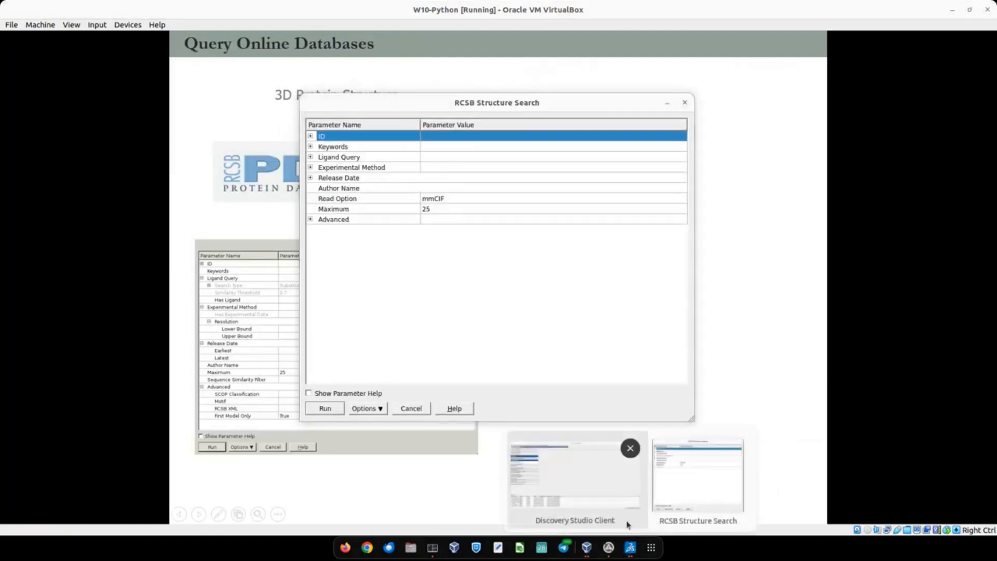
click(575, 500)
click(443, 136)
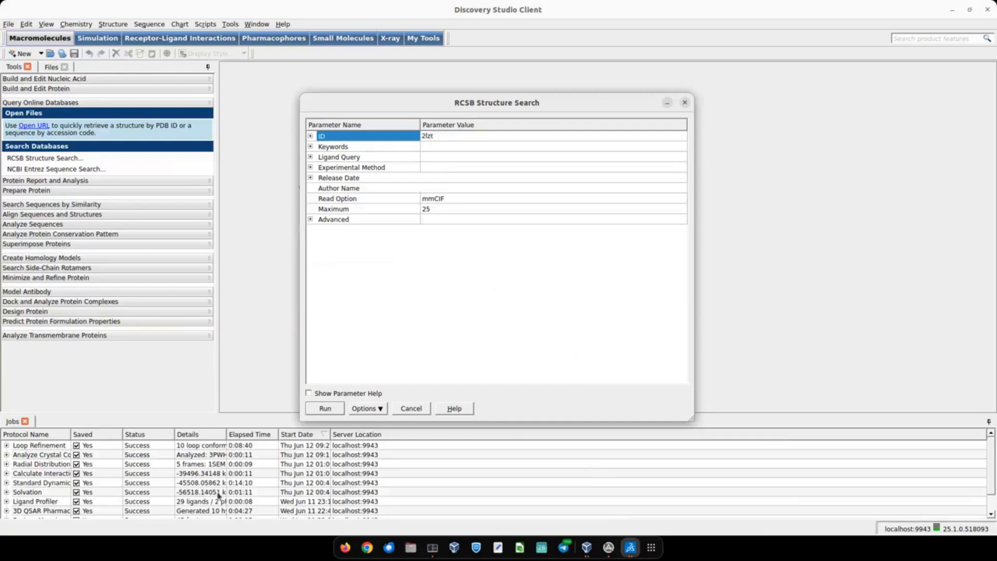
click(323, 408)
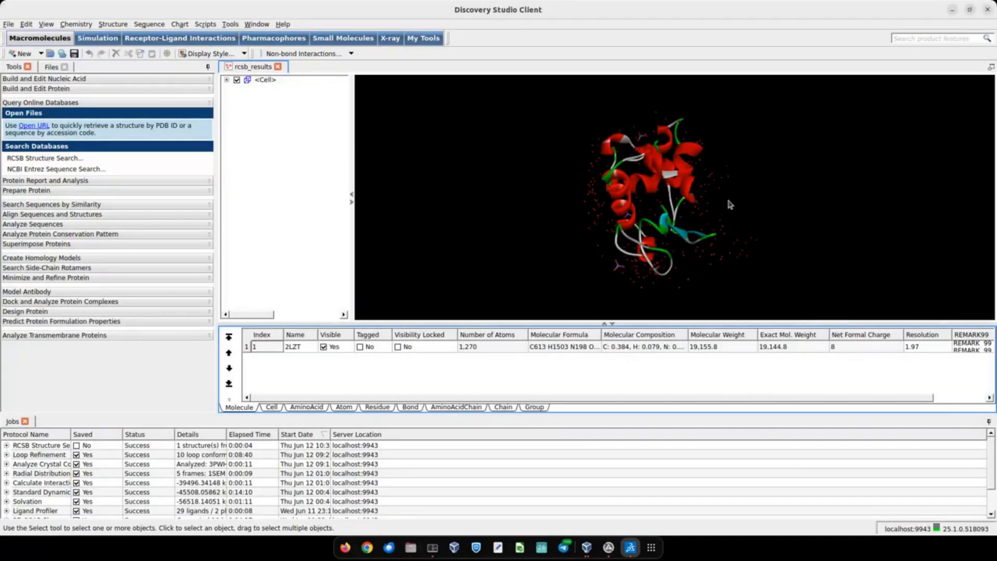
Inspect the structure, expand its 2LZT hierarchy and toggle the first chain A off and on.
right_drag(728, 200, 637, 174)
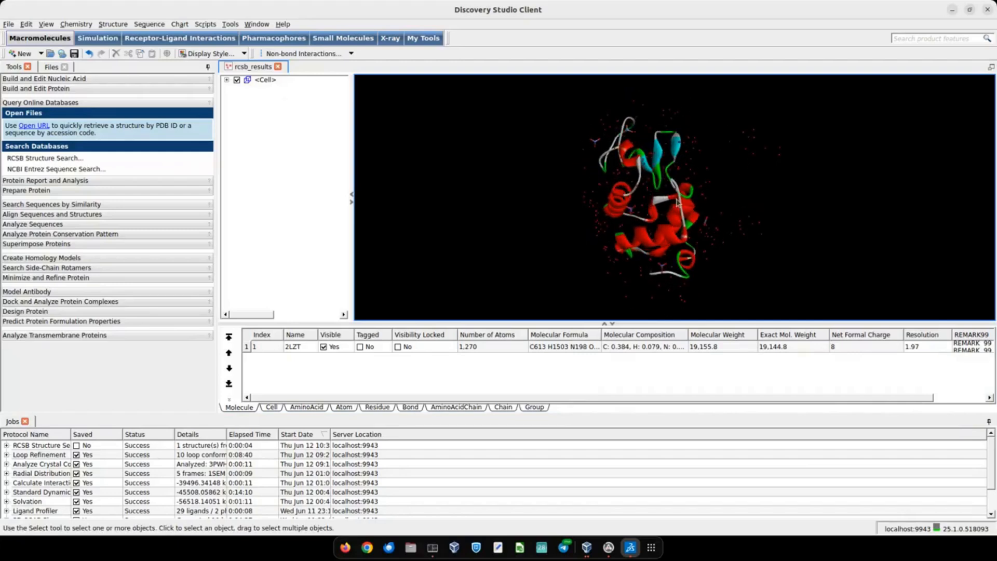
right_drag(651, 204, 676, 205)
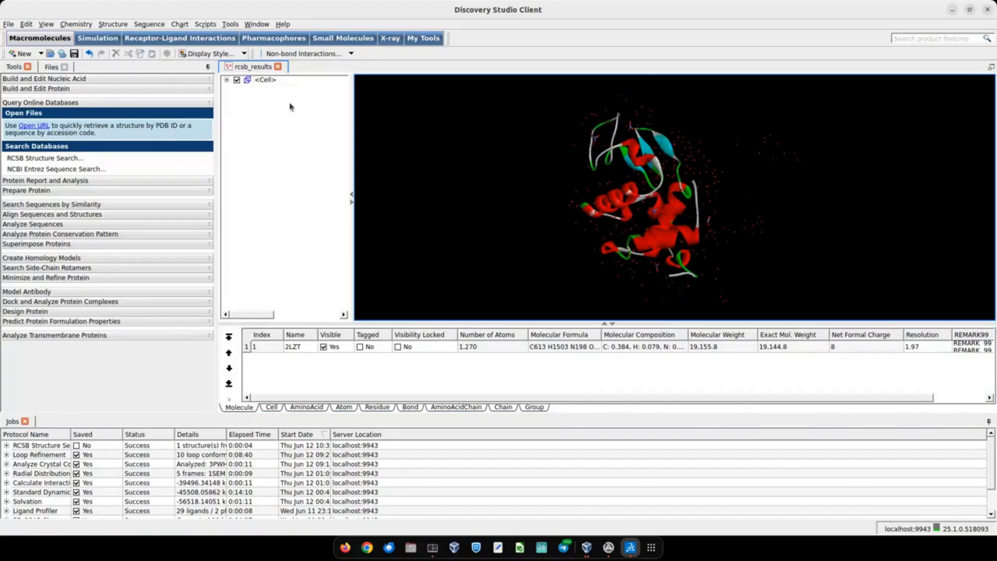
right_drag(640, 198, 656, 214)
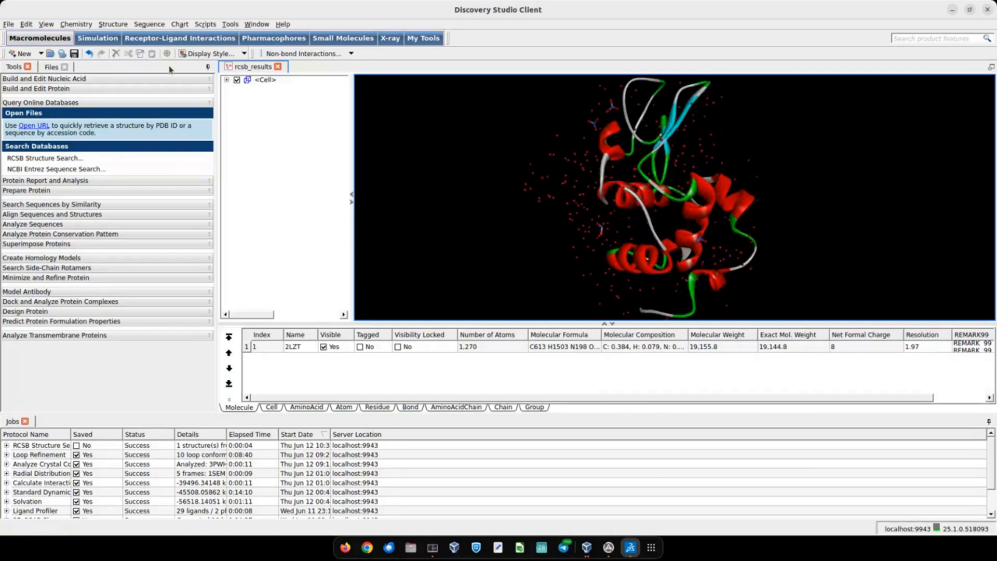
click(227, 80)
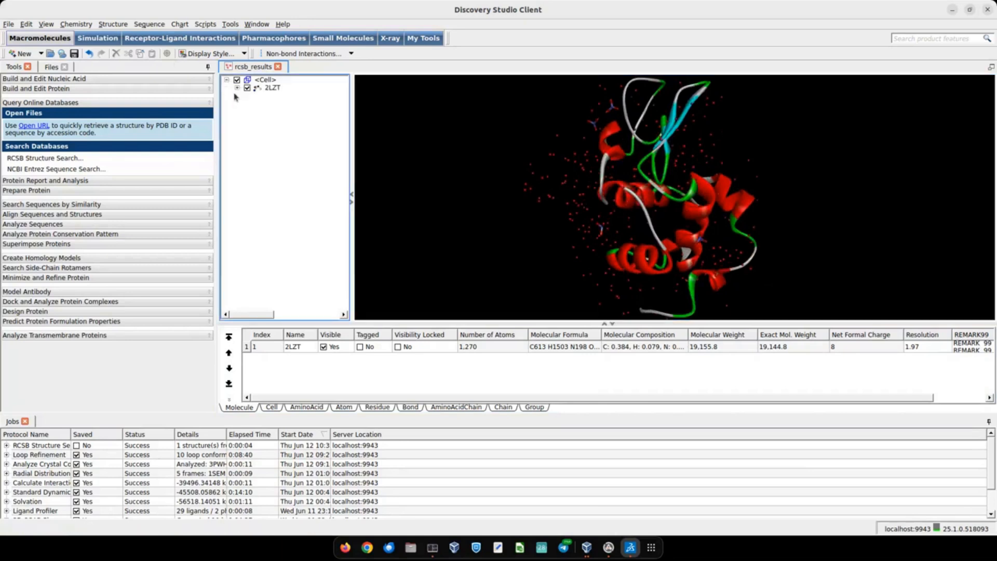
click(237, 88)
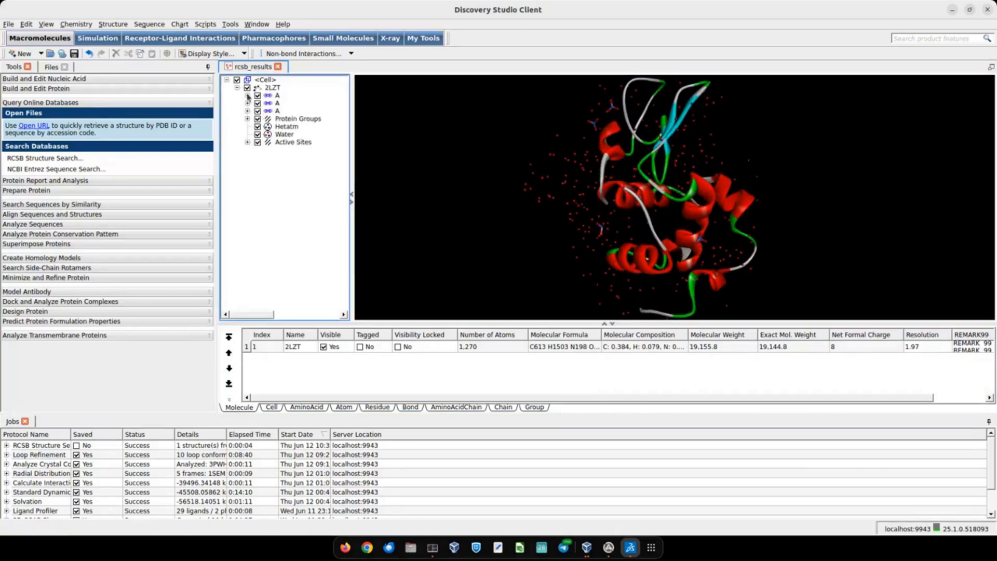
click(247, 96)
click(247, 96)
click(258, 96)
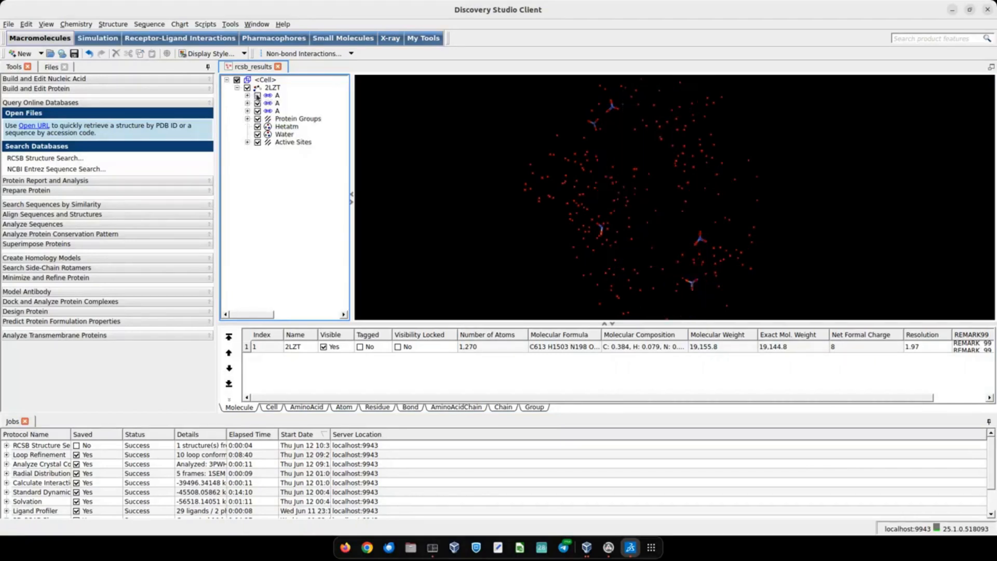
click(257, 96)
Expand the second chain A with the NO3 residues and display it in Ball and Stick style.
click(247, 103)
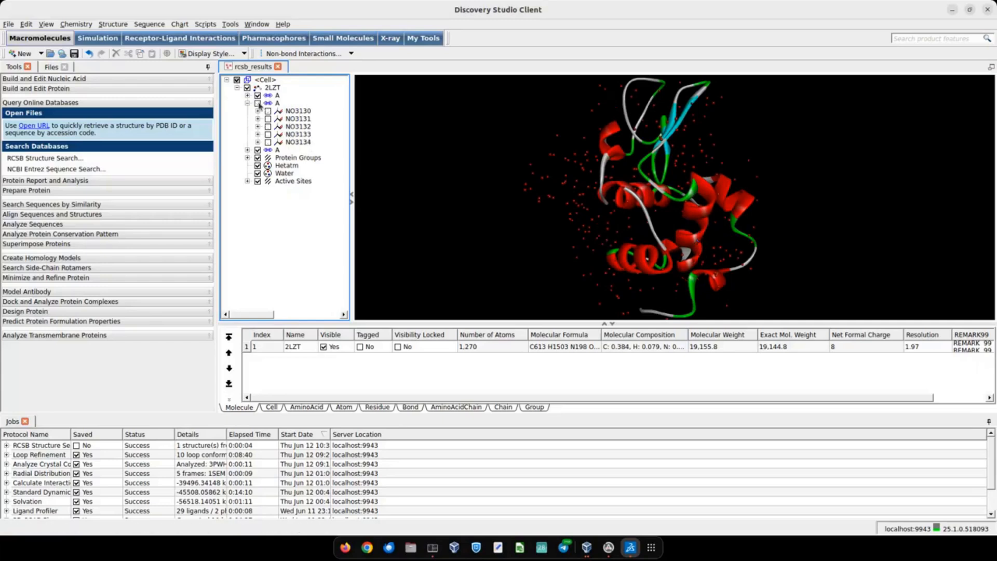
click(271, 104)
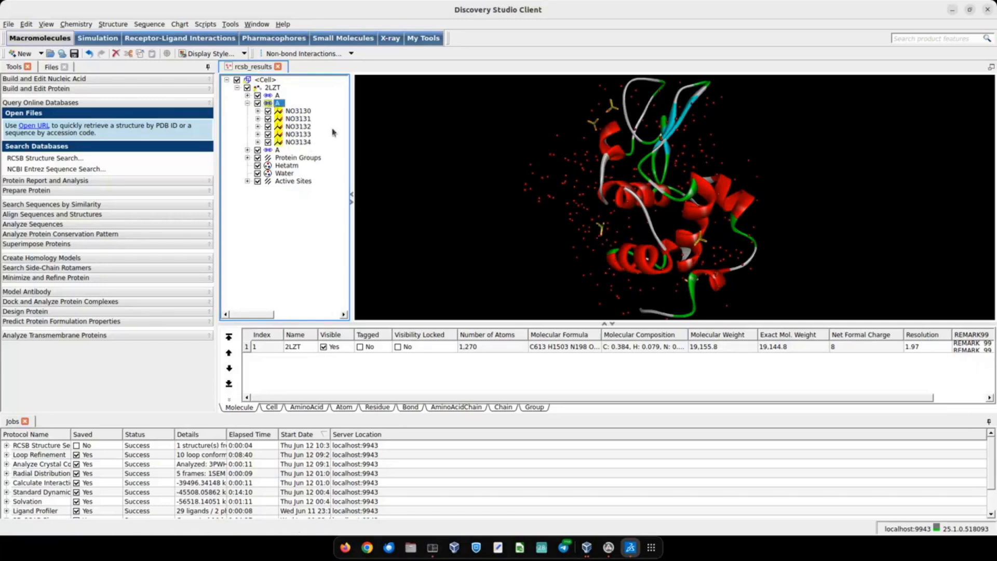
right_click(498, 157)
click(513, 131)
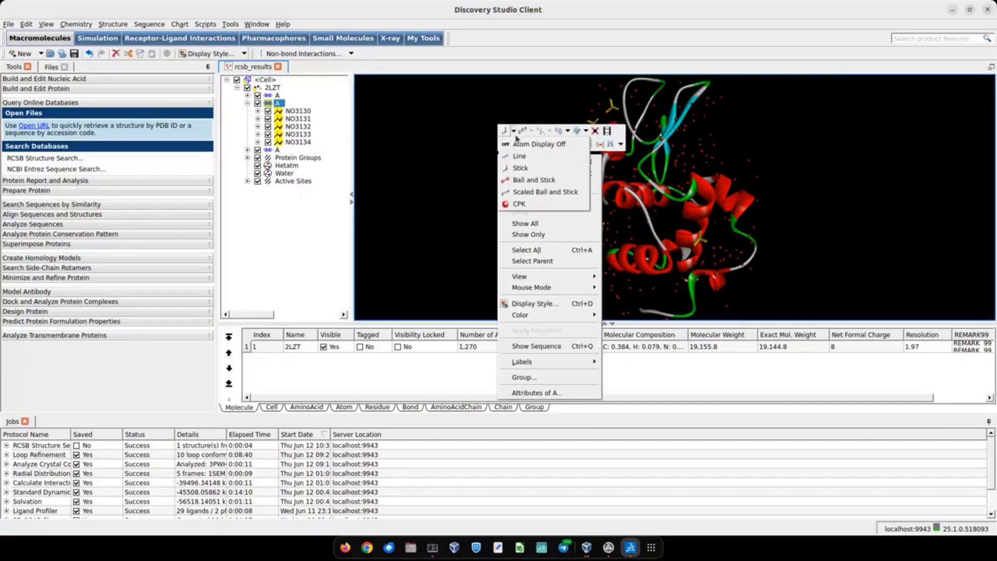
click(527, 180)
click(419, 120)
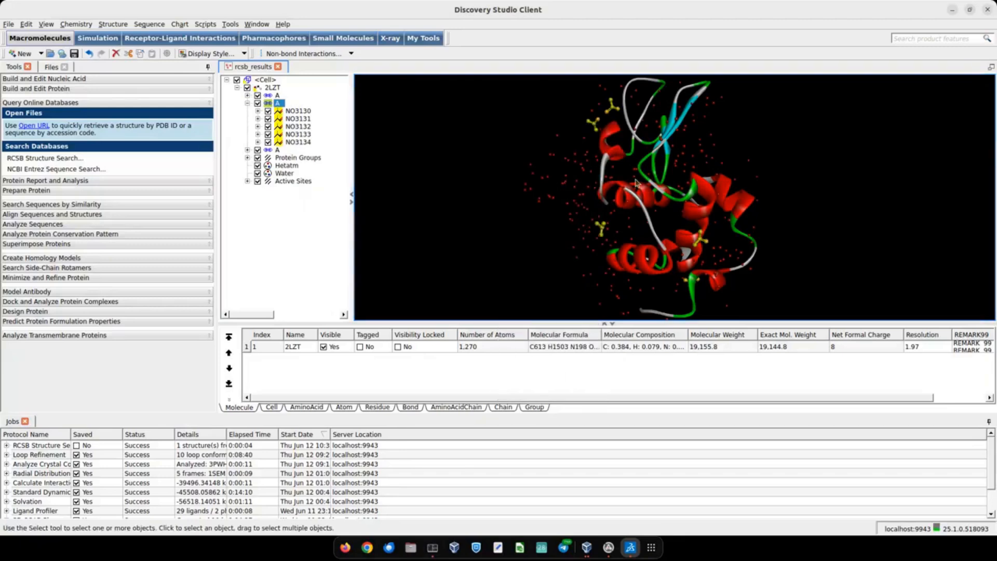
mouse_move(650, 185)
right_down()
mouse_move(676, 190)
mouse_move(648, 191)
right_up()
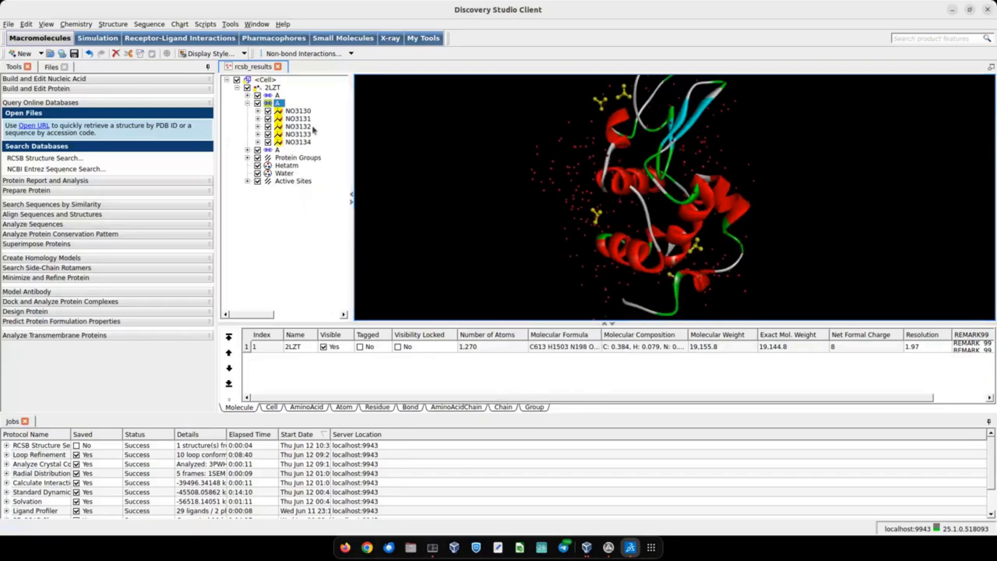
Try deleting the second chain A with its NO3 residues, and undo the deletion.
click(271, 104)
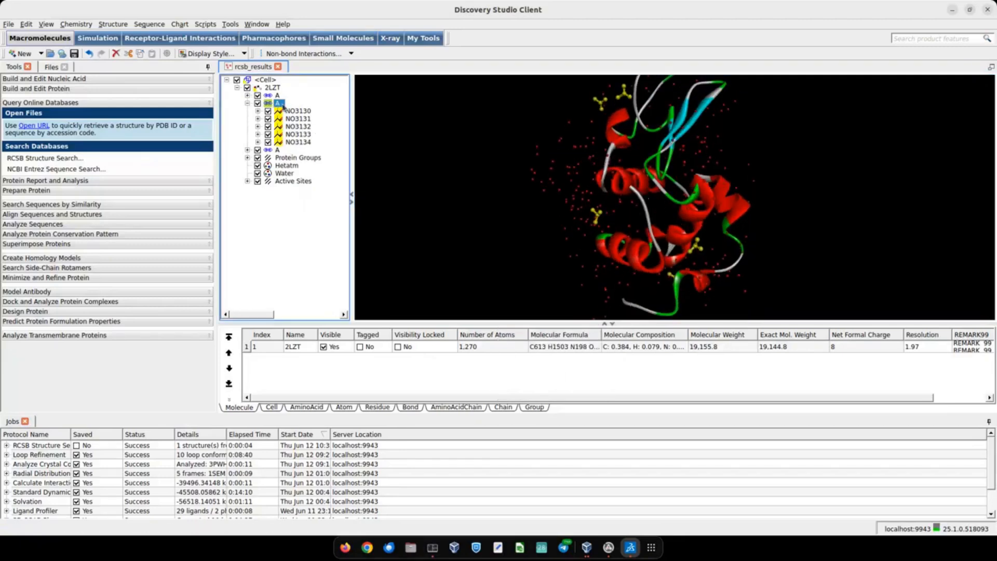
key(Delete)
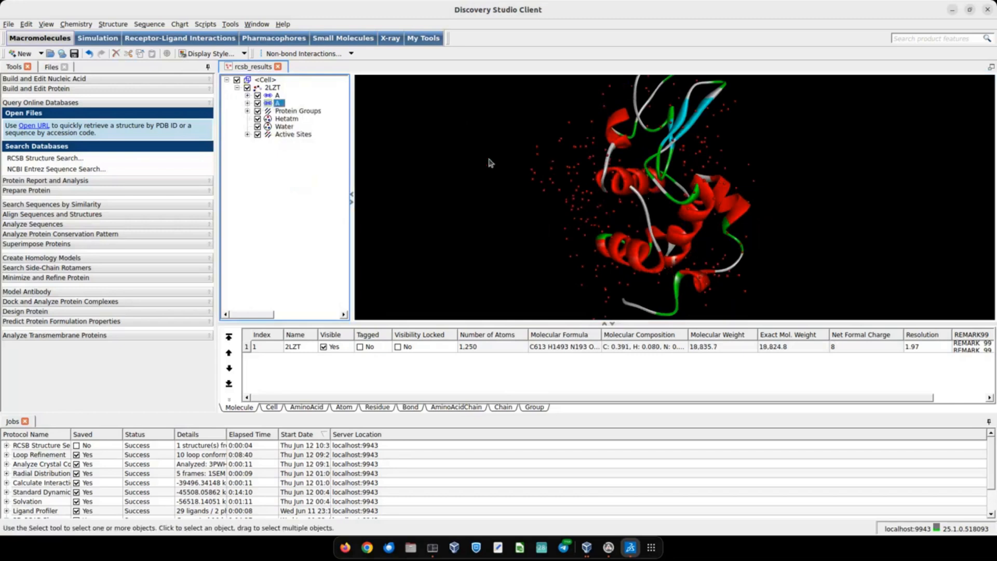
key(ctrl+z)
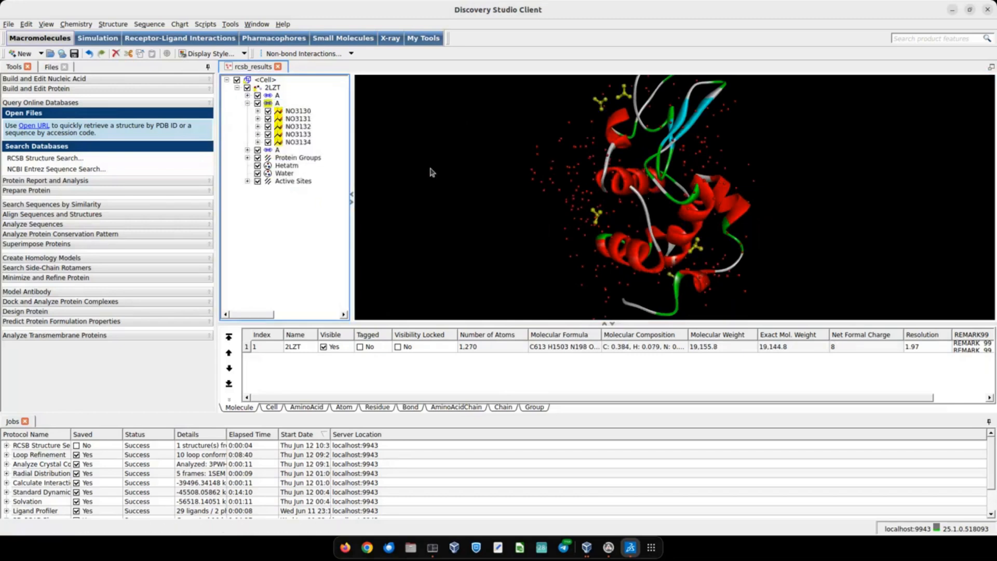
click(430, 169)
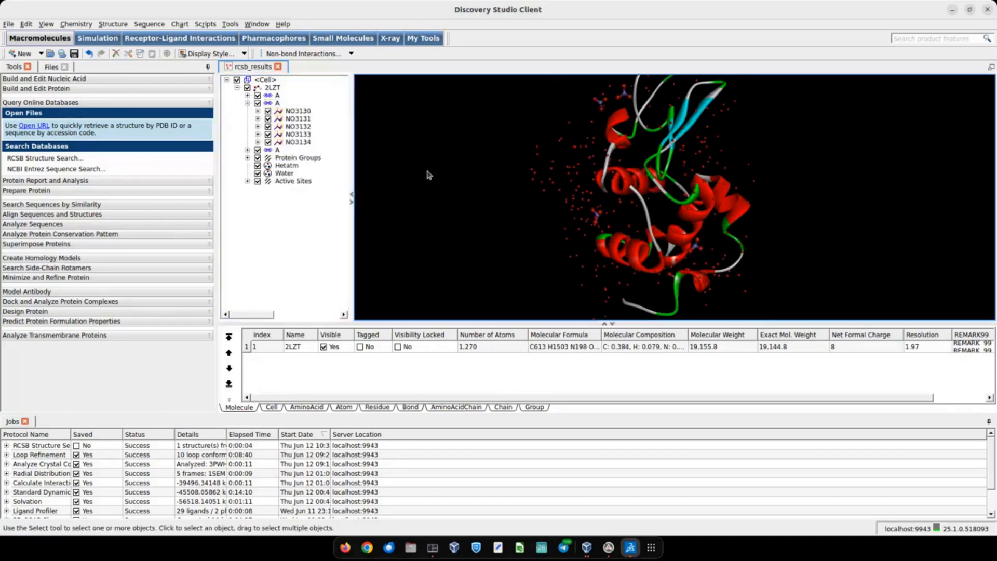
Hide the second and third A chains, holding the NO3 and HOH residues, and collapse both in the hierarchy.
click(248, 150)
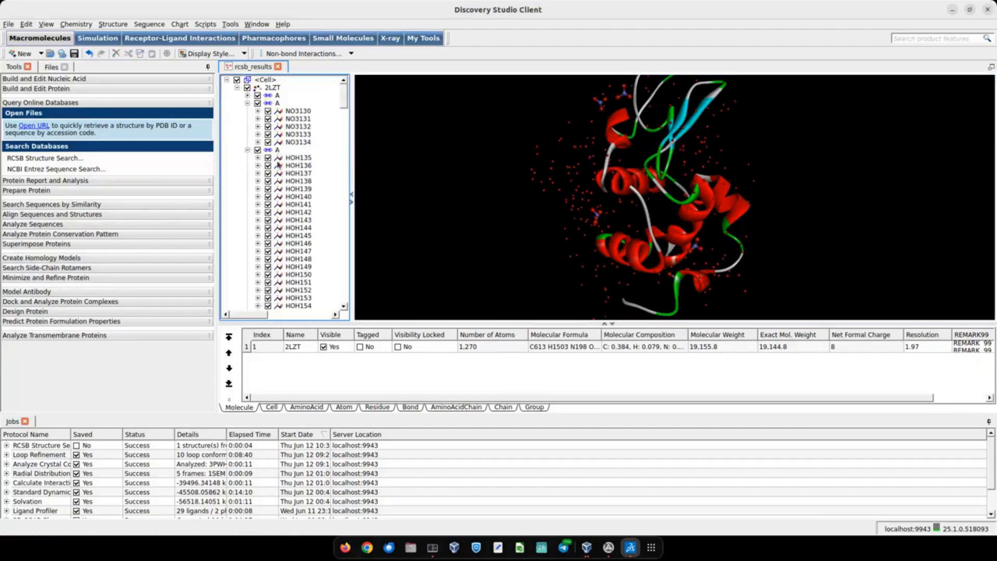
click(258, 103)
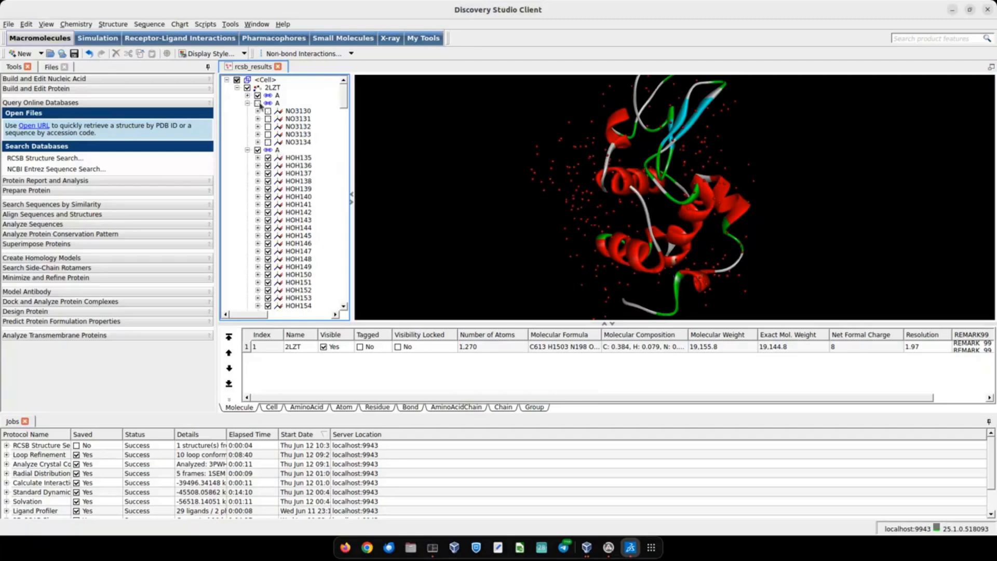
click(258, 150)
mouse_move(653, 184)
right_down()
mouse_move(584, 218)
mouse_move(661, 194)
mouse_move(650, 180)
right_up()
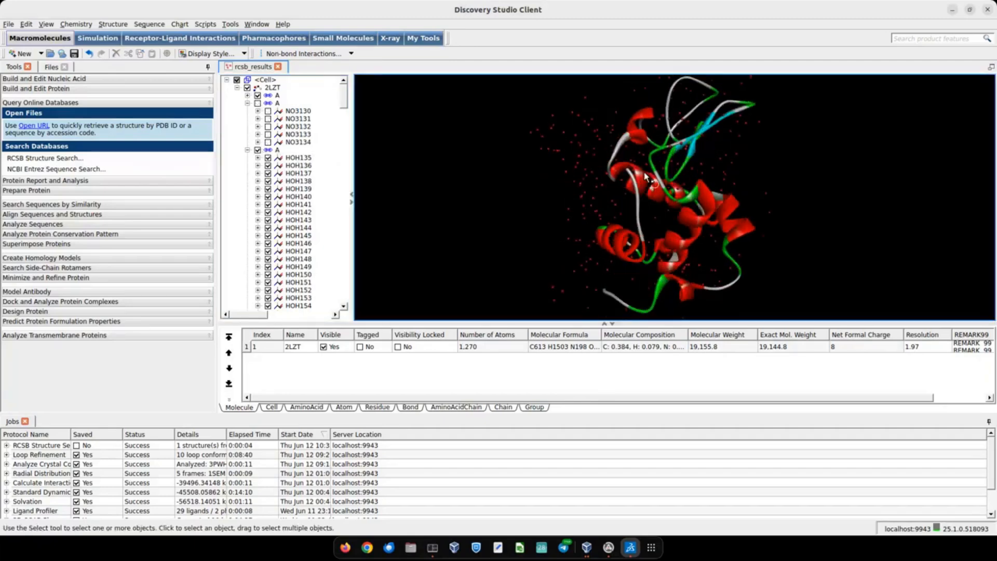
click(257, 150)
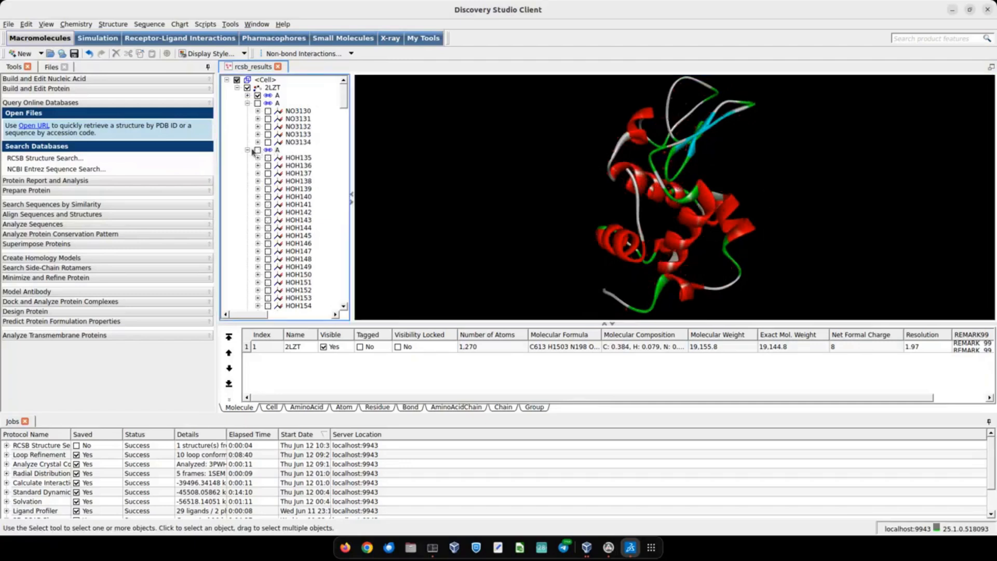
click(248, 150)
click(248, 104)
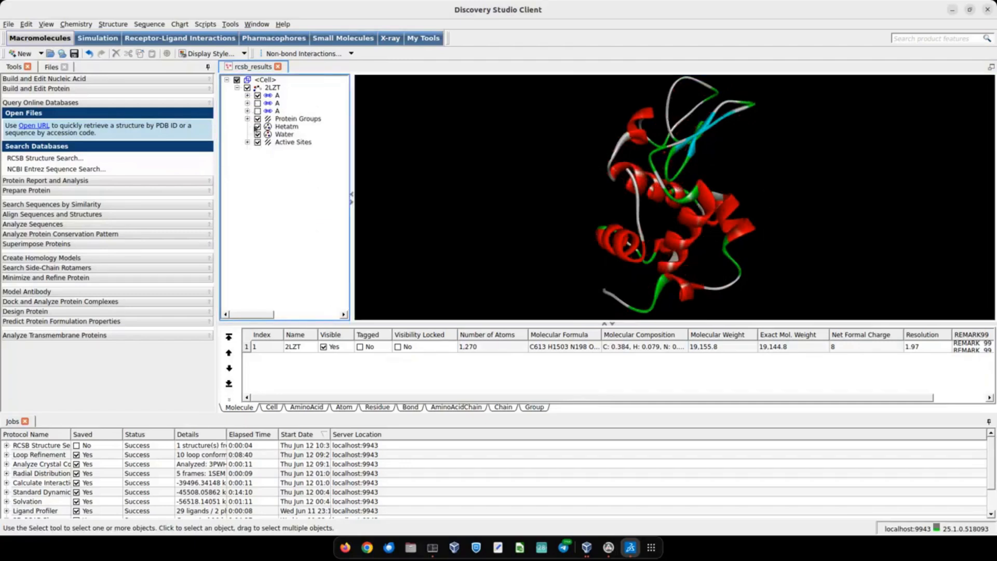
Expand Protein Groups and toggle the visibility of the Hydrophobic and Neutral groups to check their effect on the structure.
click(248, 119)
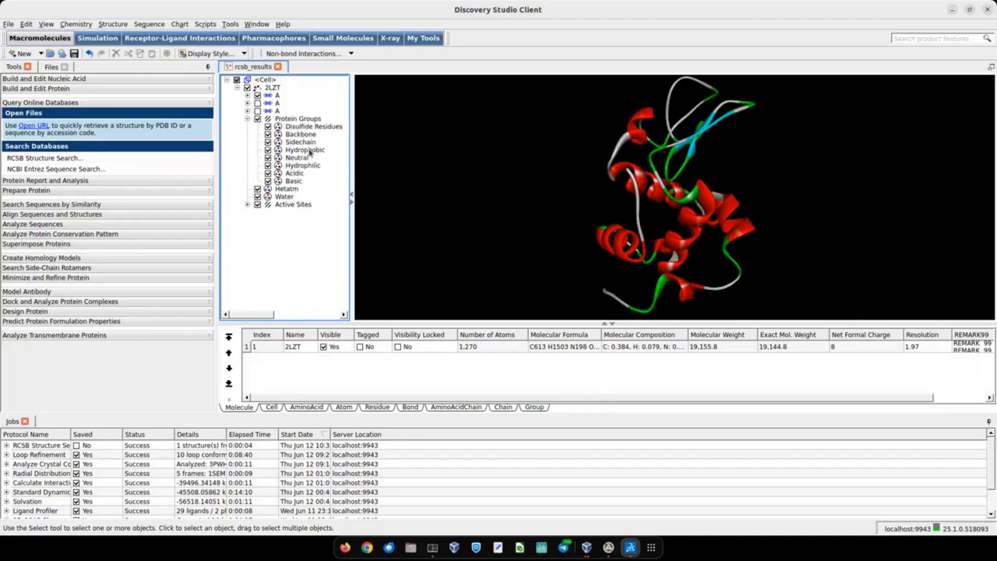
click(268, 152)
click(268, 151)
click(268, 159)
Expand Active Sites, highlight Active Site AC1 in the structure and toggle its visibility off and on.
click(248, 204)
click(272, 213)
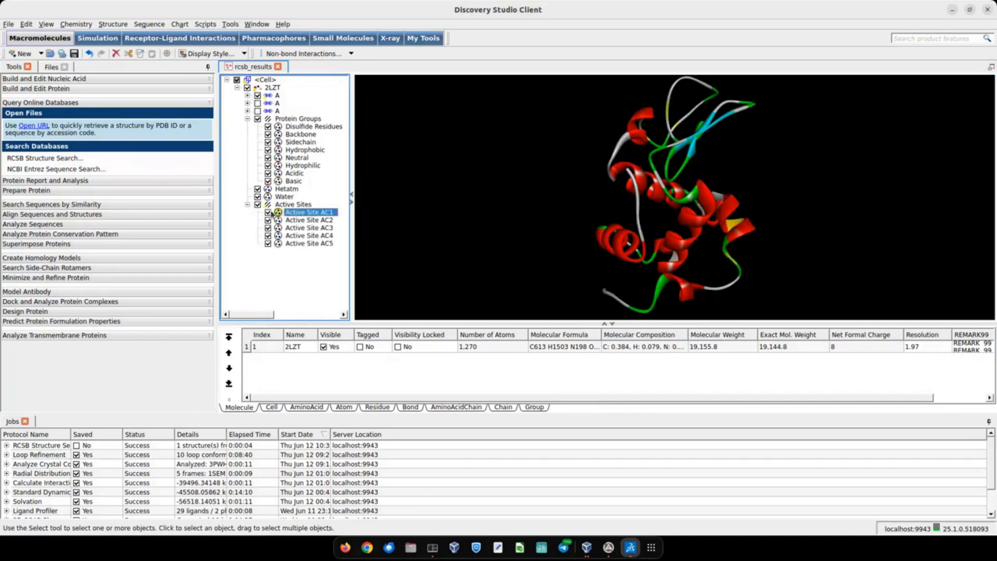
click(268, 213)
click(267, 212)
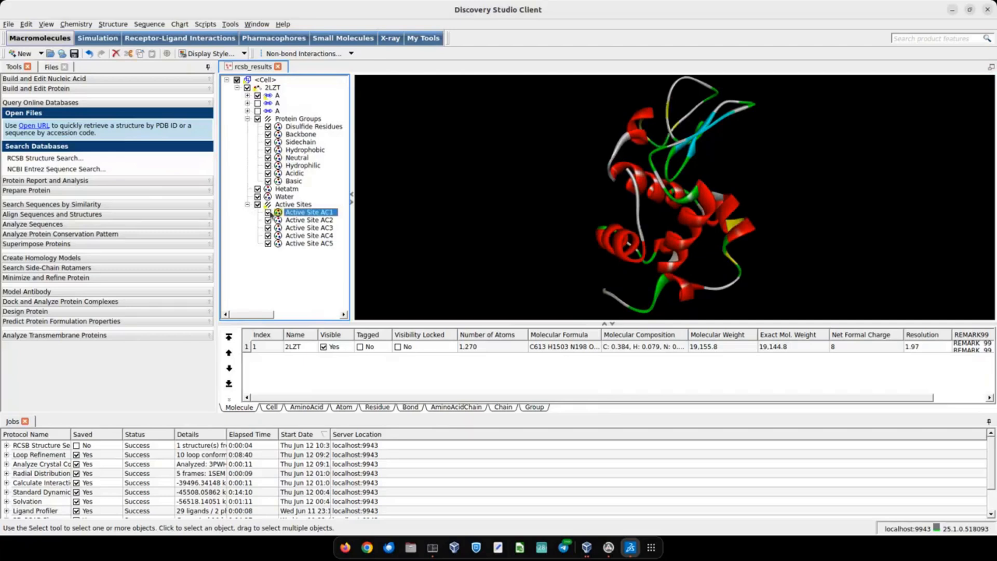
Toggle the visibility of Active Site AC1 and Active Site AC2 off and on.
click(268, 213)
click(268, 212)
click(270, 221)
click(269, 220)
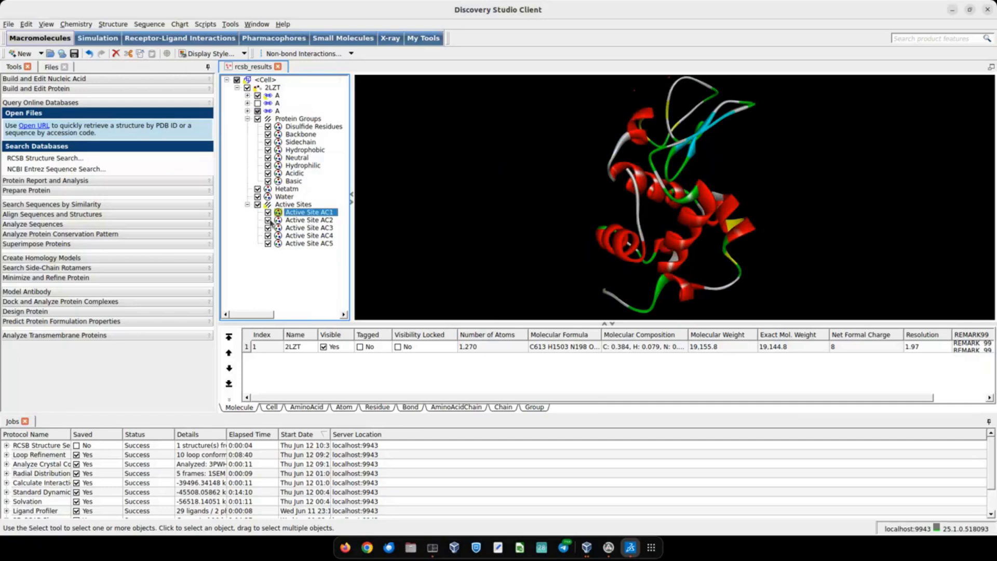
Select Active Site AC2, display its atoms in ball-and-stick form on the structure, and clear the selection.
click(313, 220)
right_click(474, 210)
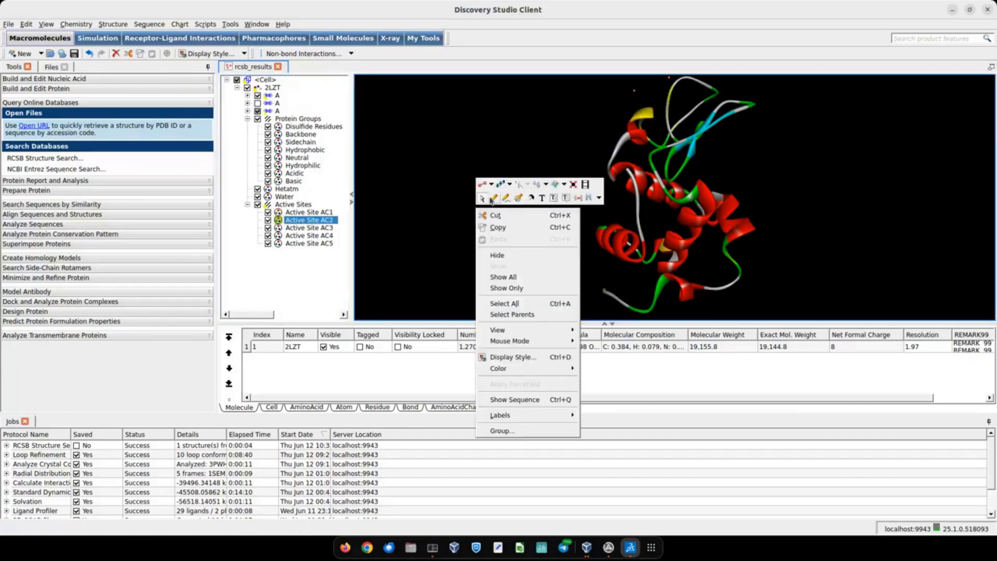
click(493, 198)
click(511, 231)
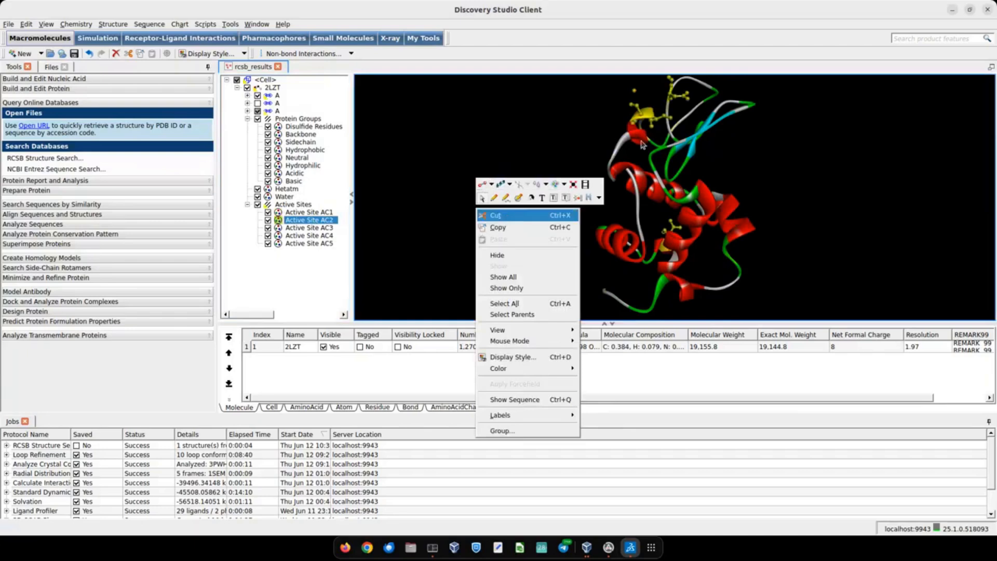
click(644, 145)
mouse_move(679, 158)
right_down()
mouse_move(727, 161)
mouse_move(716, 167)
mouse_move(697, 156)
right_up()
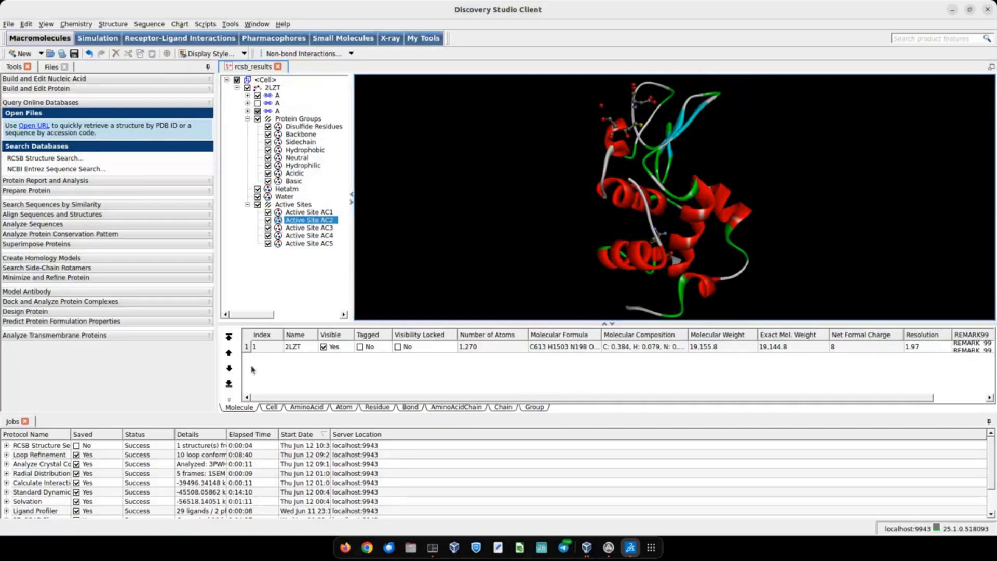
Enlarge the jobs list, expand the RCSB Structure Search job and open its View Results output.
click(7, 445)
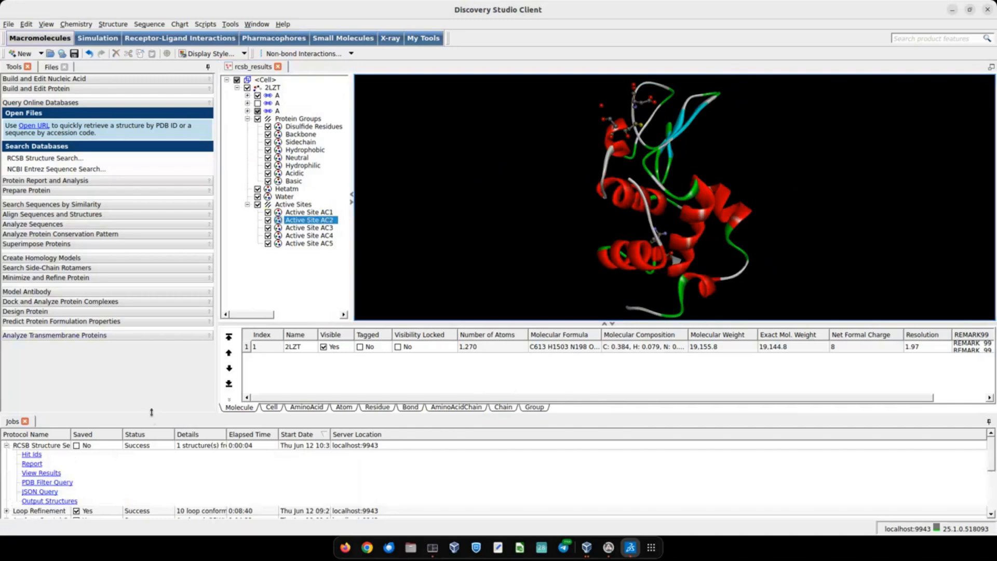
drag(151, 412, 182, 290)
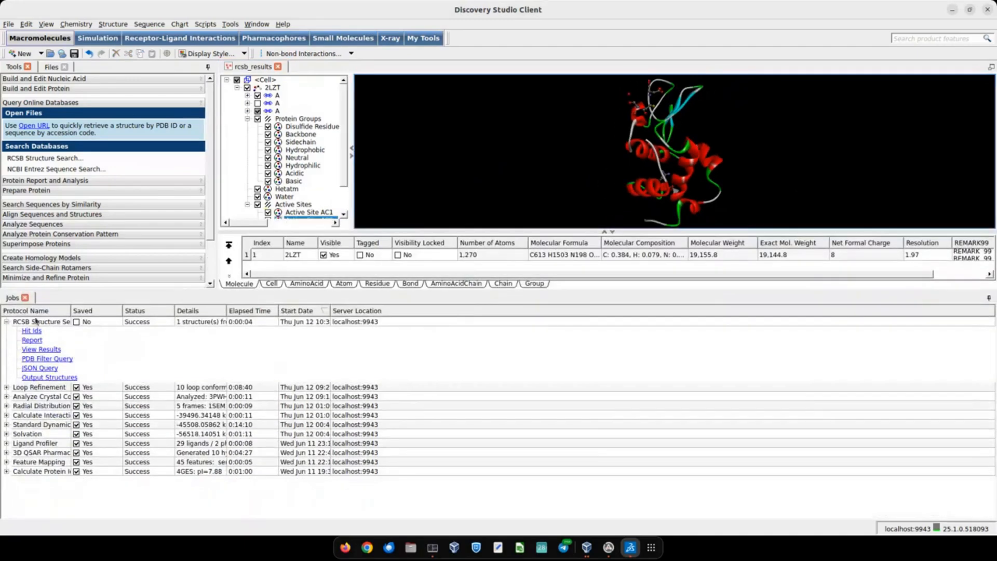
click(7, 321)
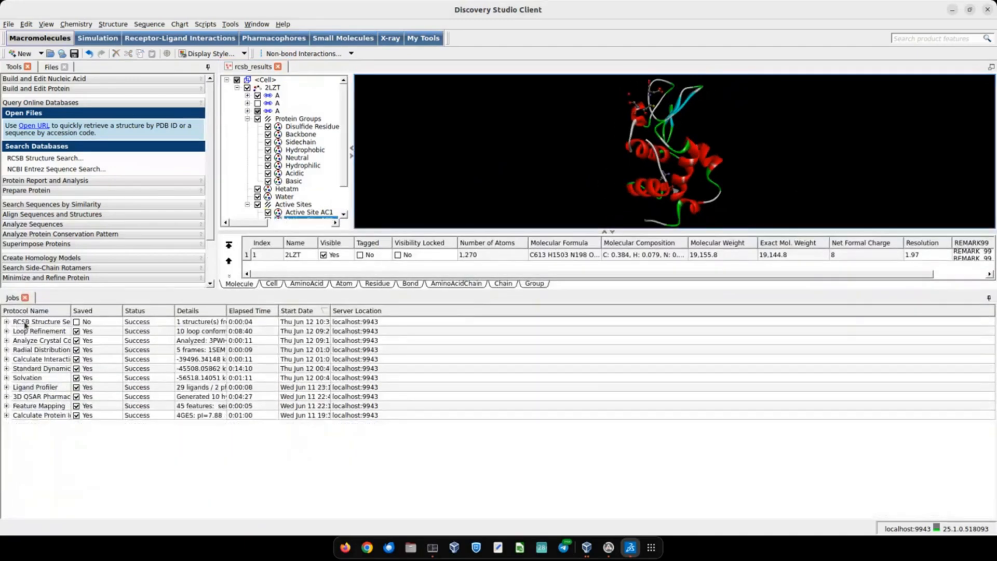
click(7, 321)
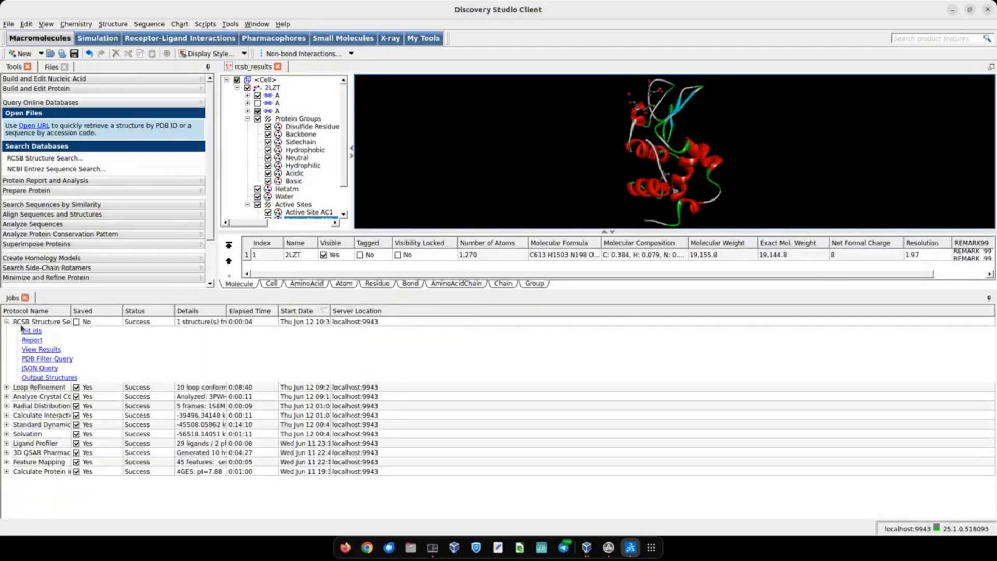
click(35, 350)
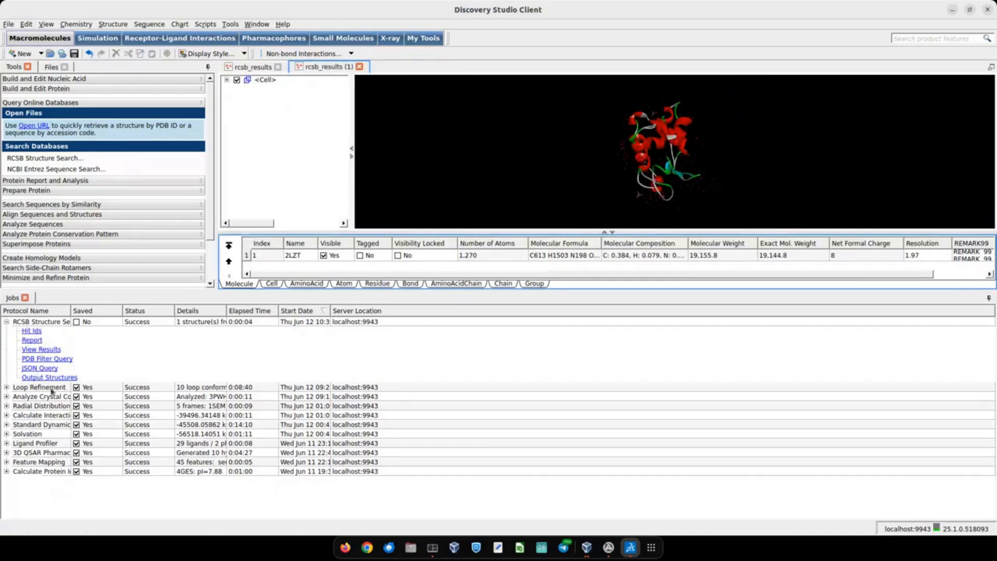
Review the search job's Hit Ids and its report including the Parameters section, close both and return to the job list.
click(33, 331)
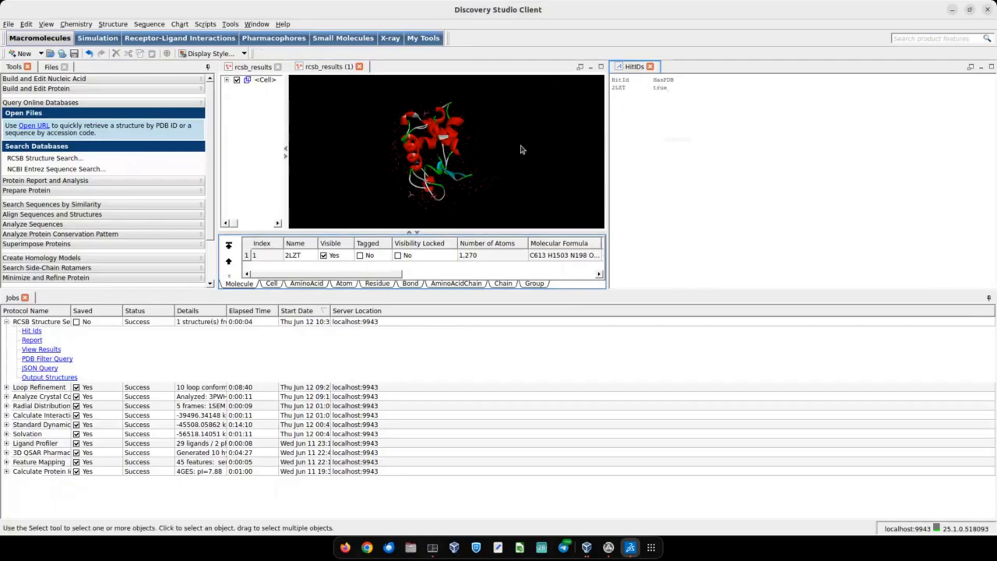
click(37, 343)
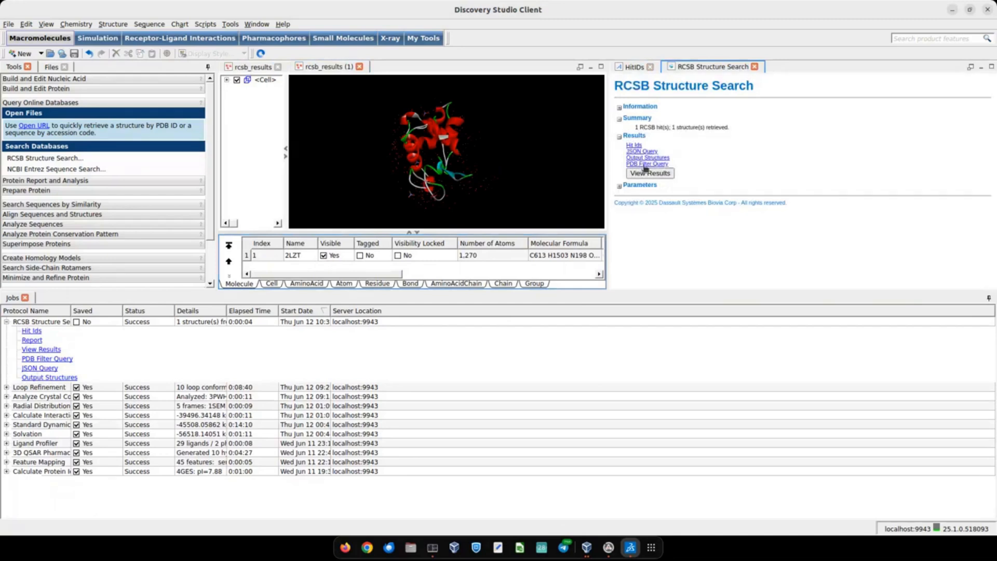
click(619, 187)
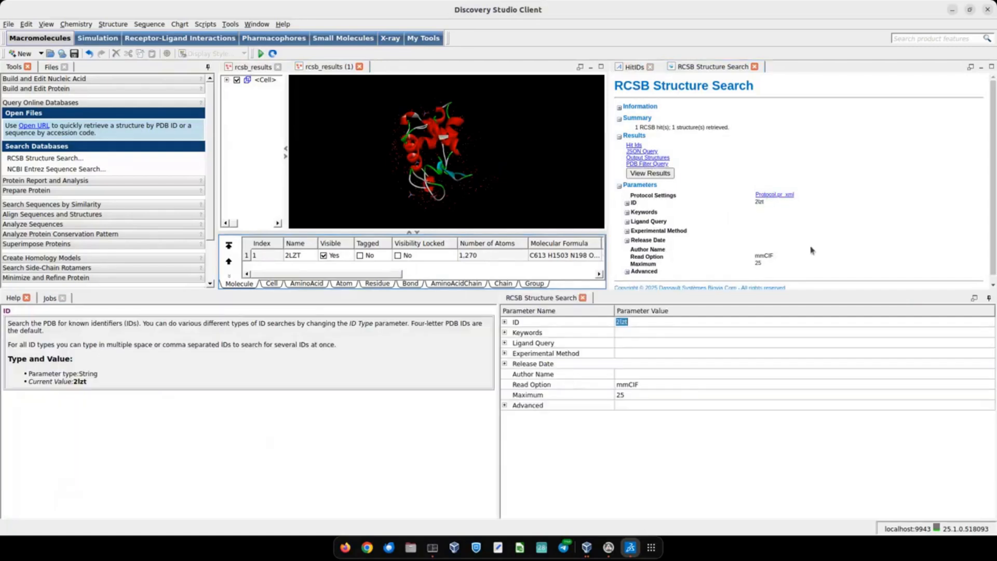
click(754, 66)
click(650, 66)
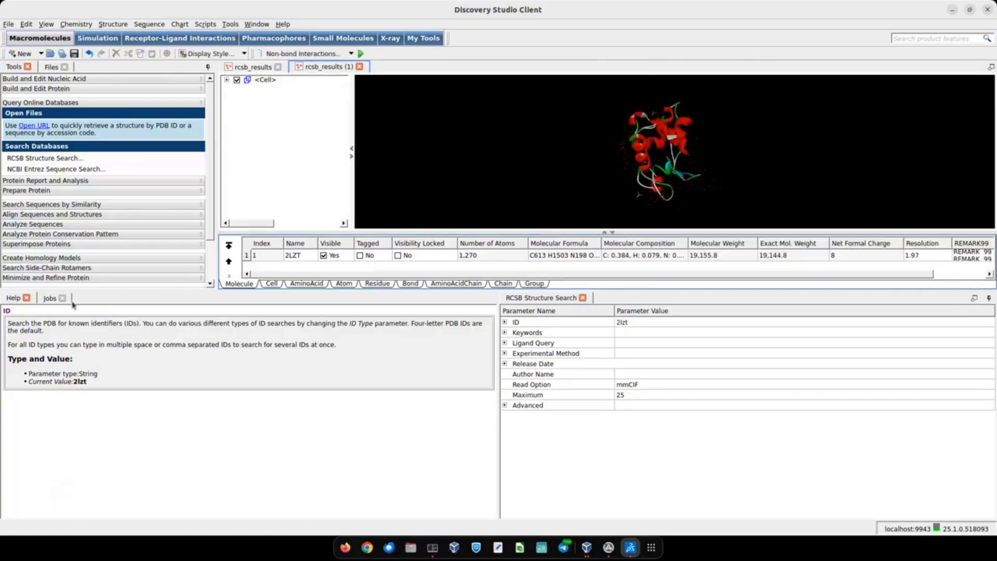
click(49, 298)
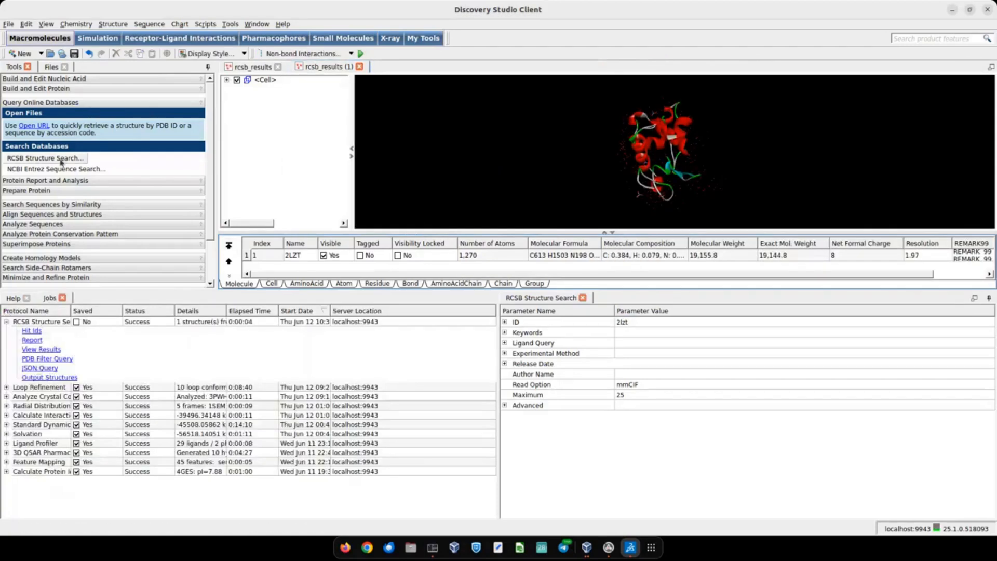
Run a new RCSB Structure Search for the two IDs 2ltz and 1cnr.
click(61, 159)
drag(655, 560, 439, 142)
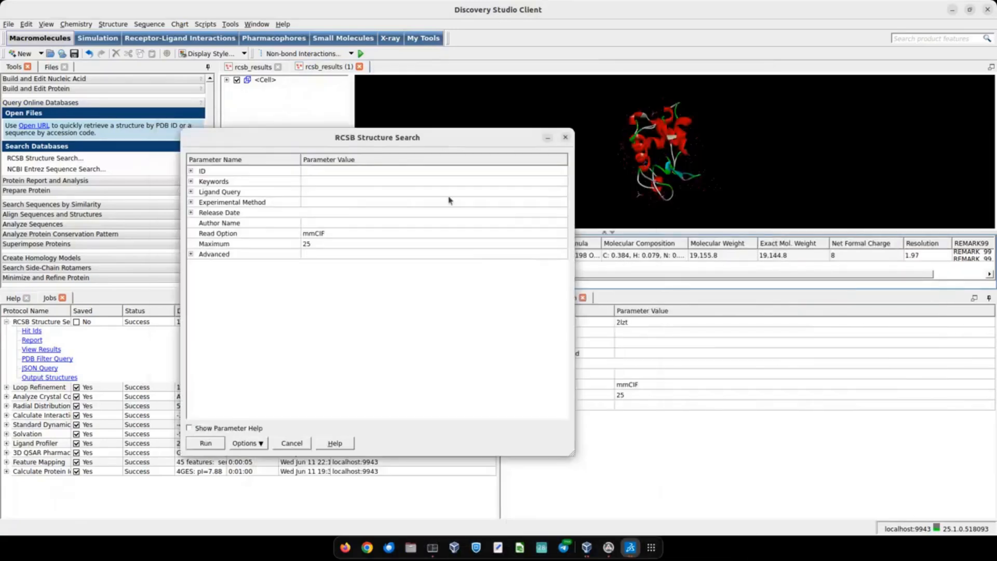
click(438, 174)
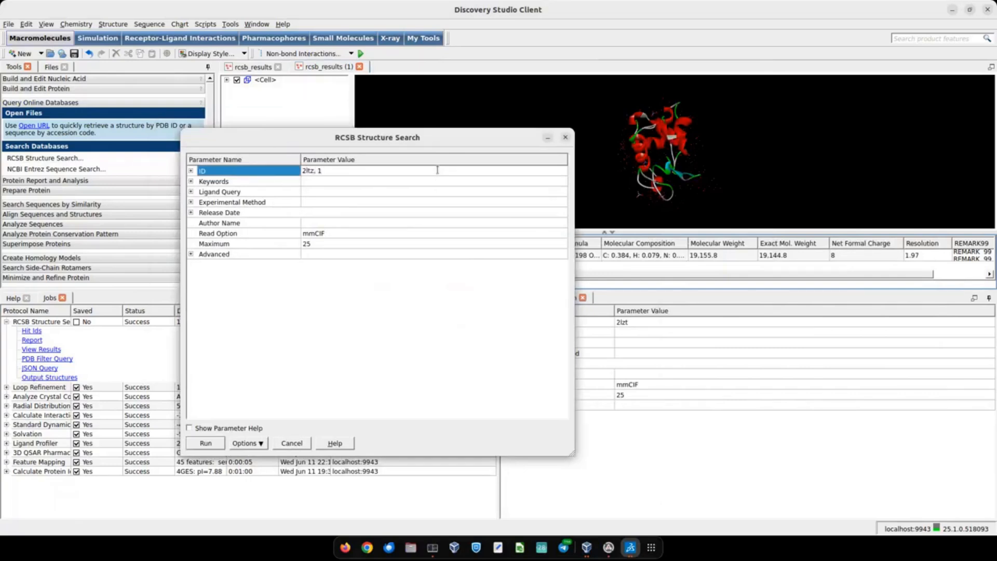
click(200, 445)
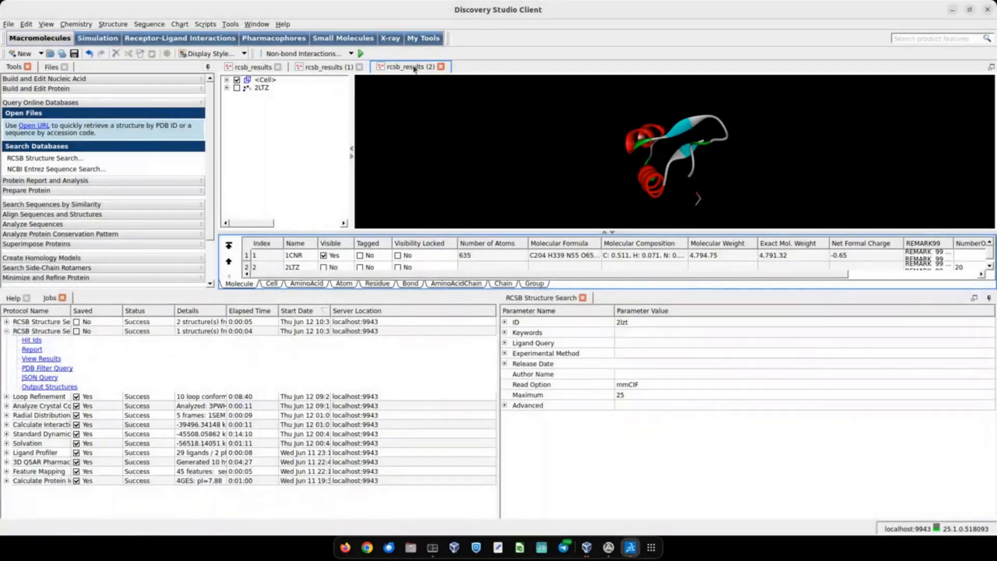
Expand the cell in the new results hierarchy and make 2LTZ visible together with 1CNR.
click(240, 91)
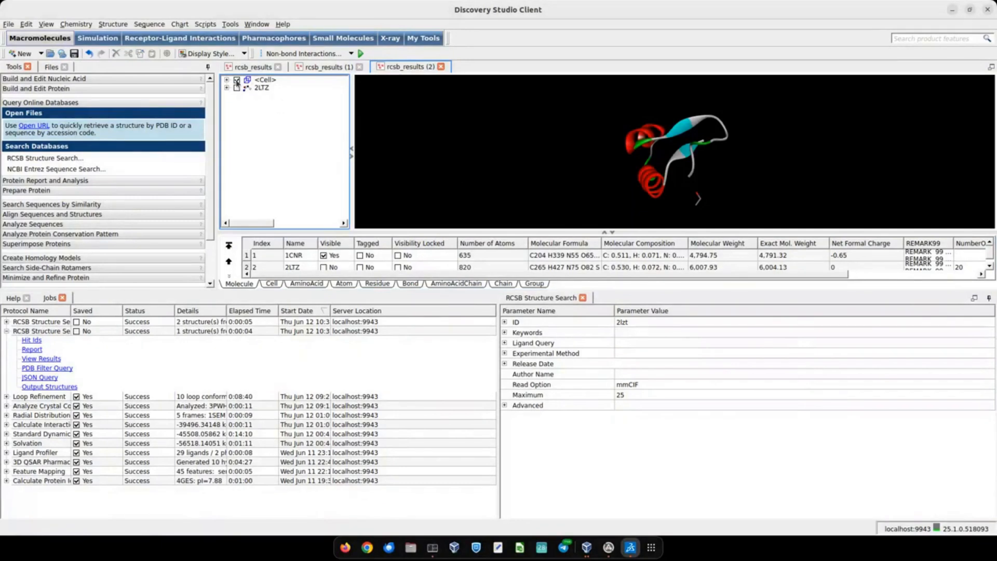
click(227, 80)
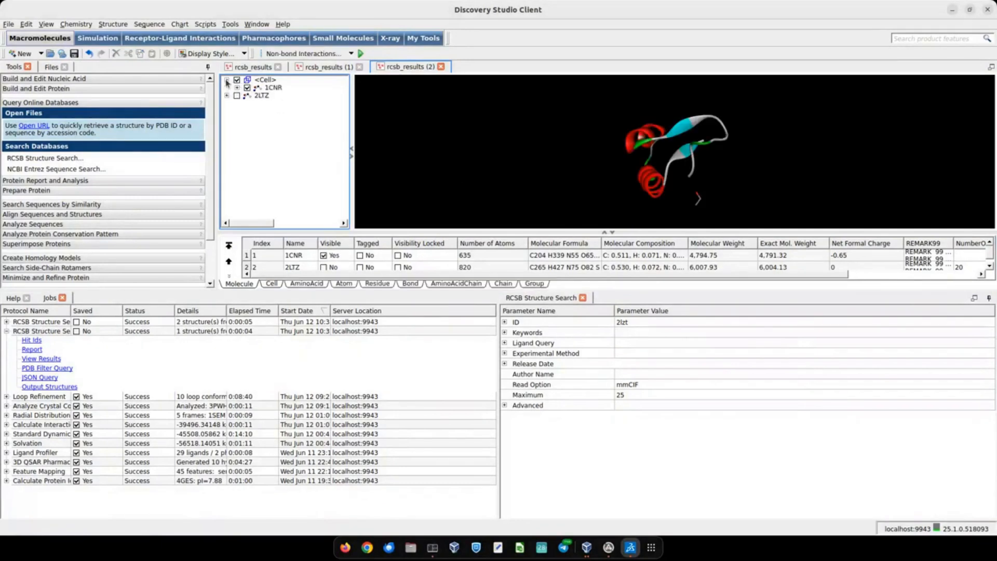
click(237, 96)
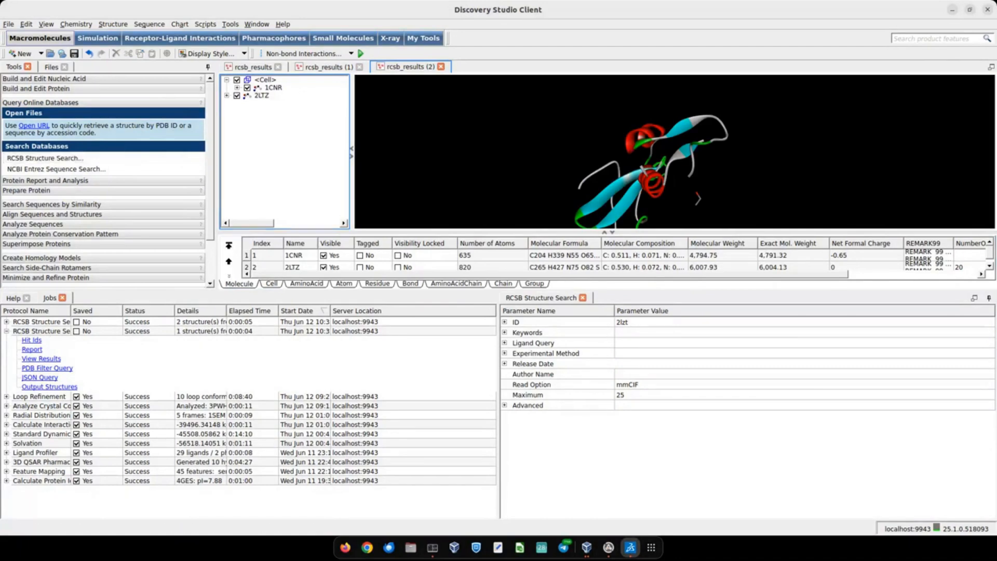
Examine the RCSB Structure Search options for Keywords, Ligand Query, Experimental Method, Resolution, Release Date and Advanced, and close the dialog without running.
drag(0, 167, 422, 98)
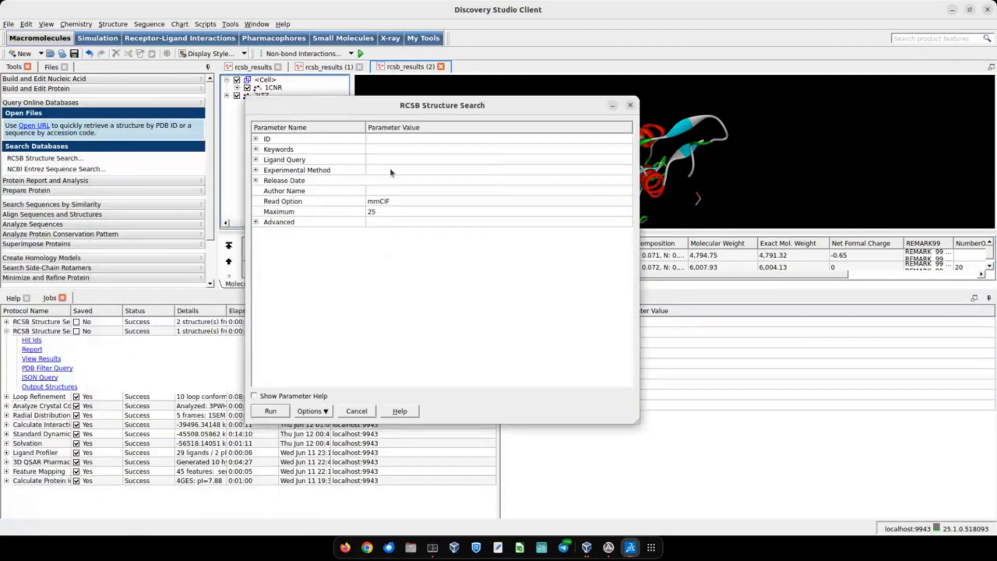
click(256, 149)
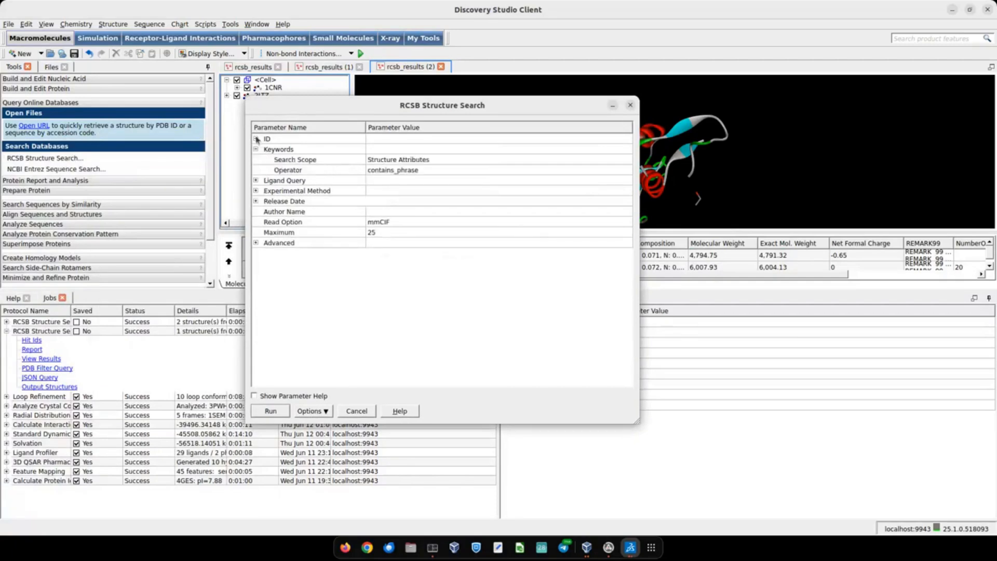
click(255, 181)
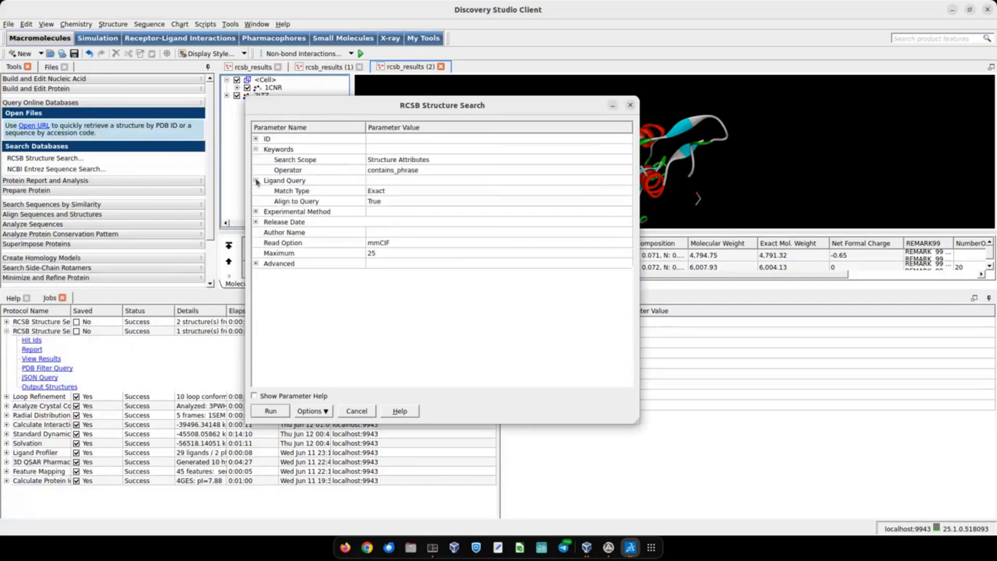
click(256, 212)
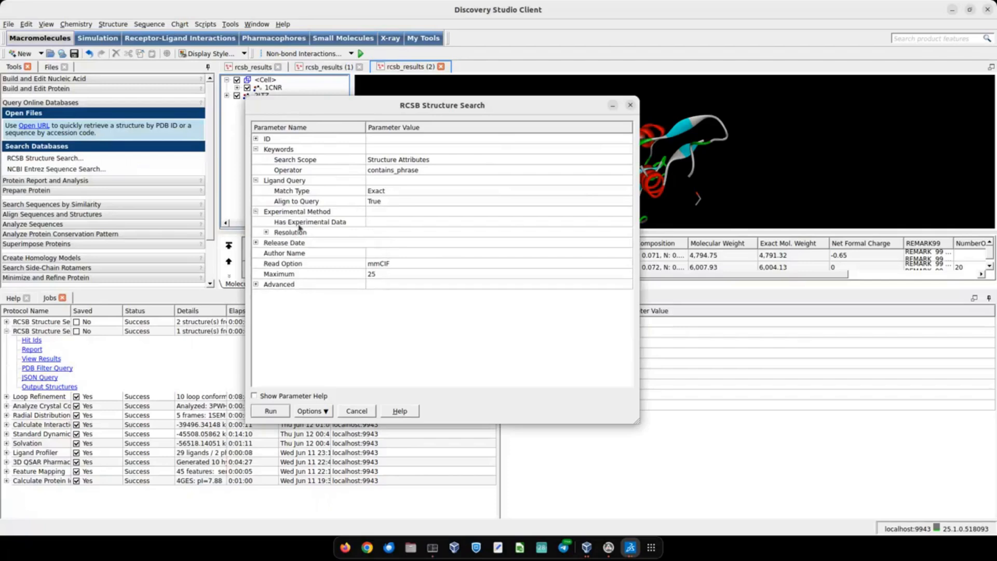
click(266, 232)
click(256, 264)
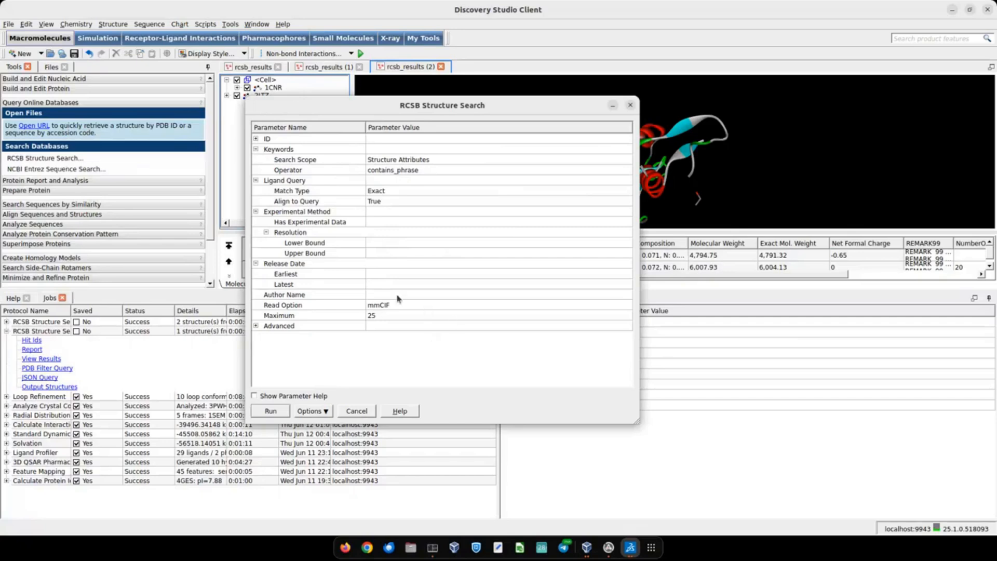
click(255, 325)
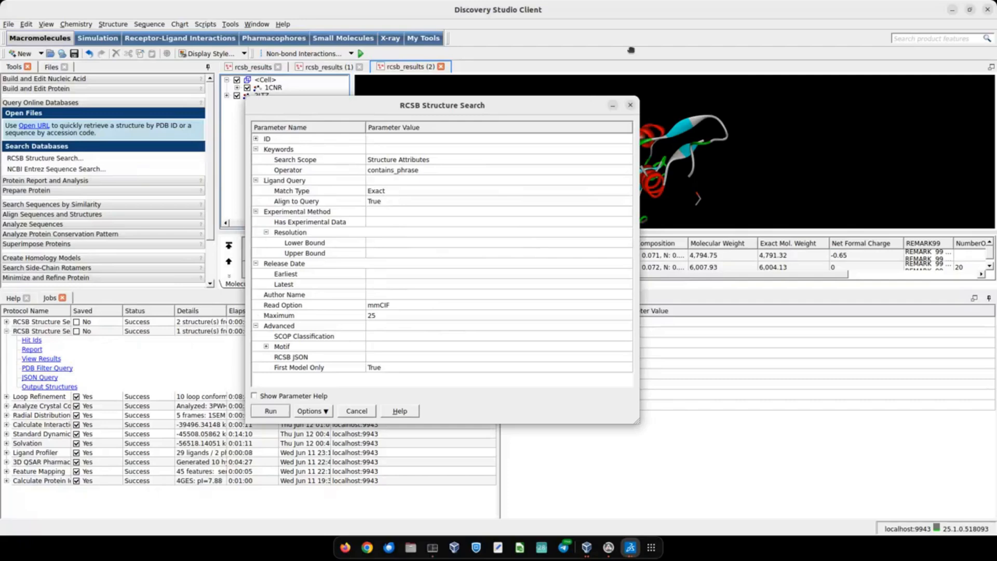
click(630, 105)
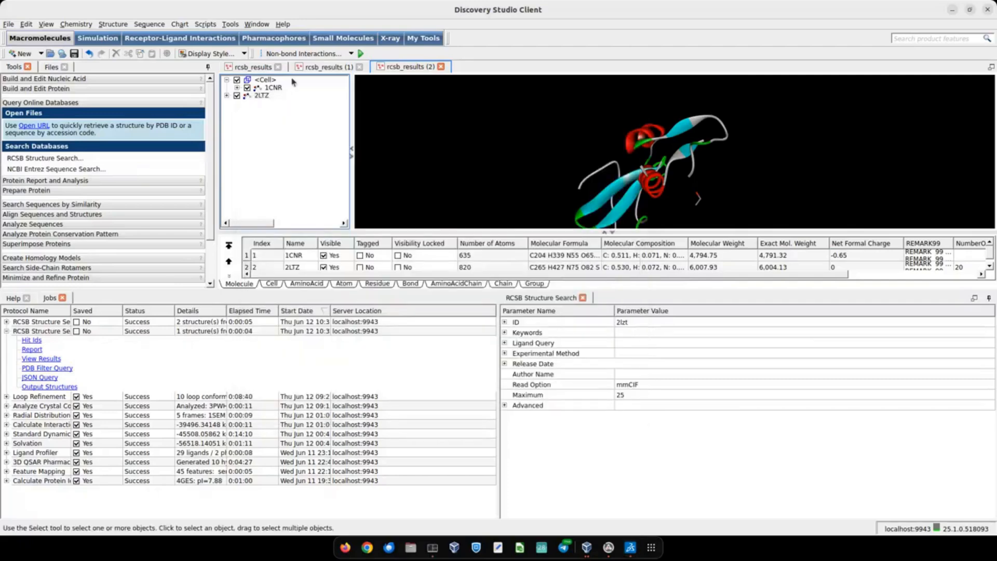
Close all the open rcsb_results windows without saving their changes.
right_click(325, 65)
click(351, 127)
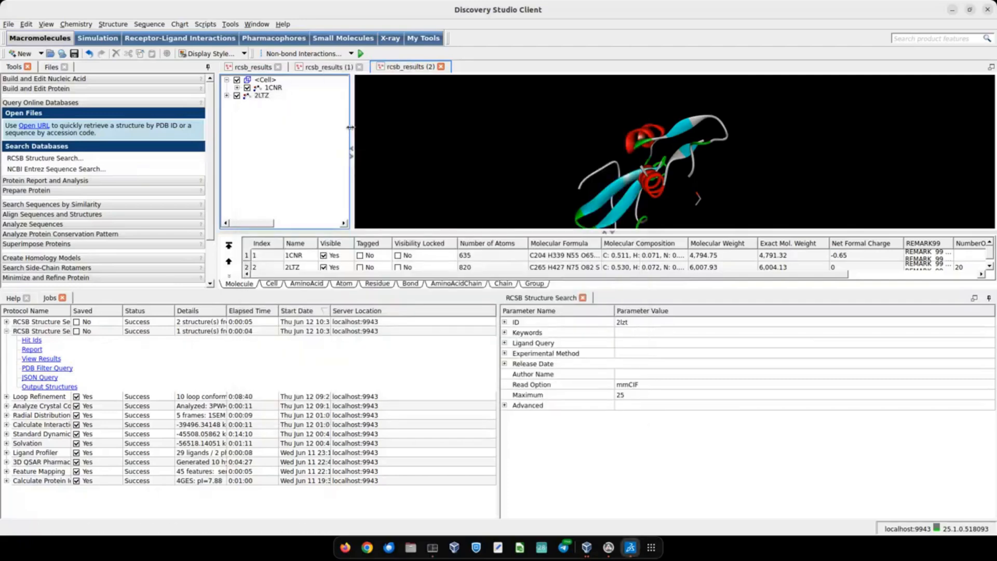
click(498, 286)
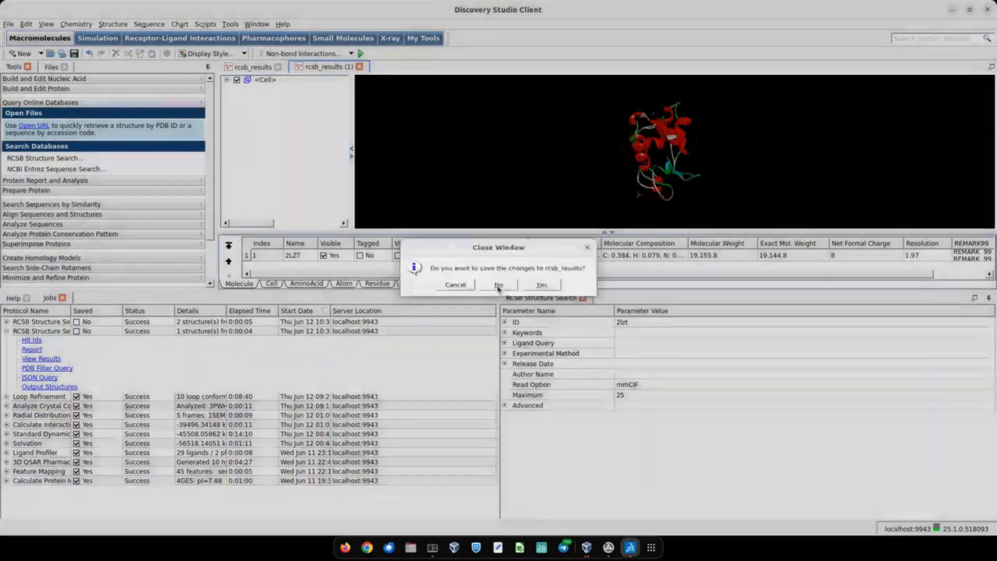
click(503, 284)
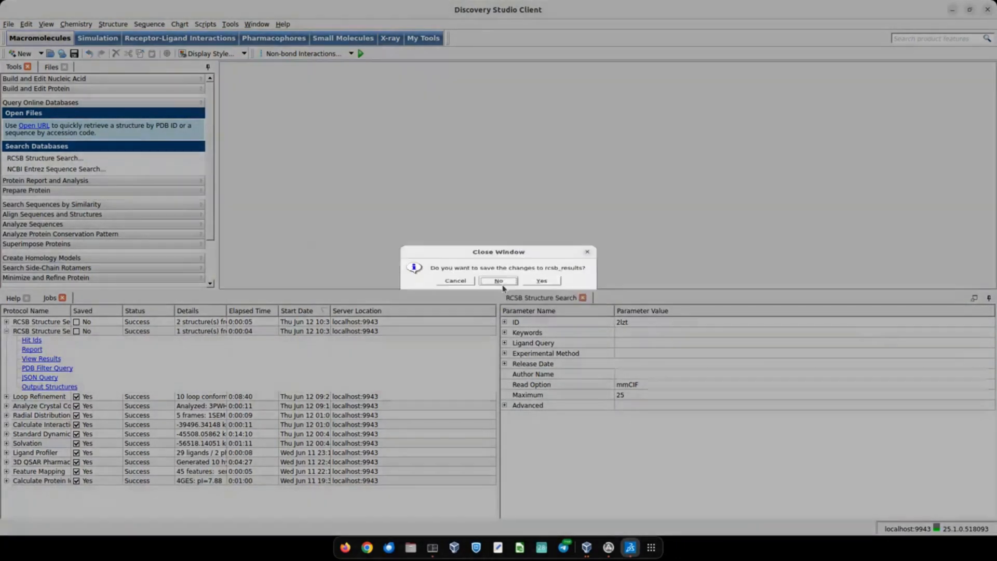
click(501, 282)
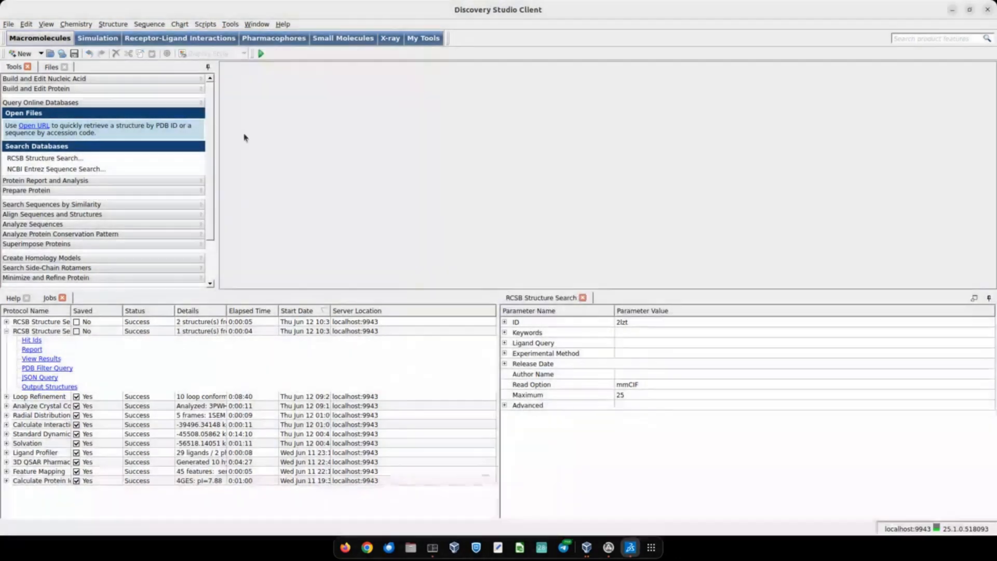
Run an NCBI Entrez Sequence Search for protein sequences with the title ERBB2 and dismiss the completion message.
click(47, 172)
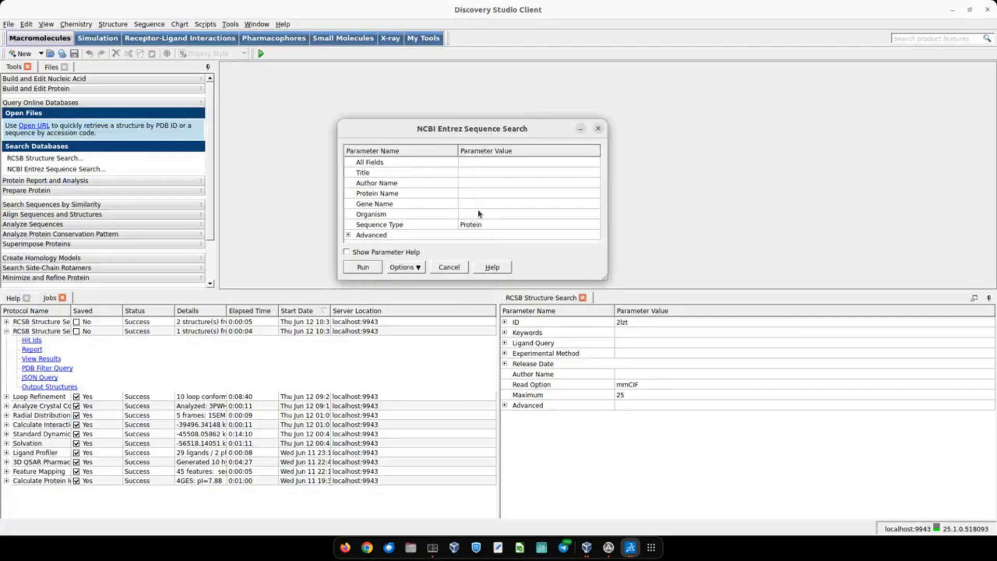
click(471, 173)
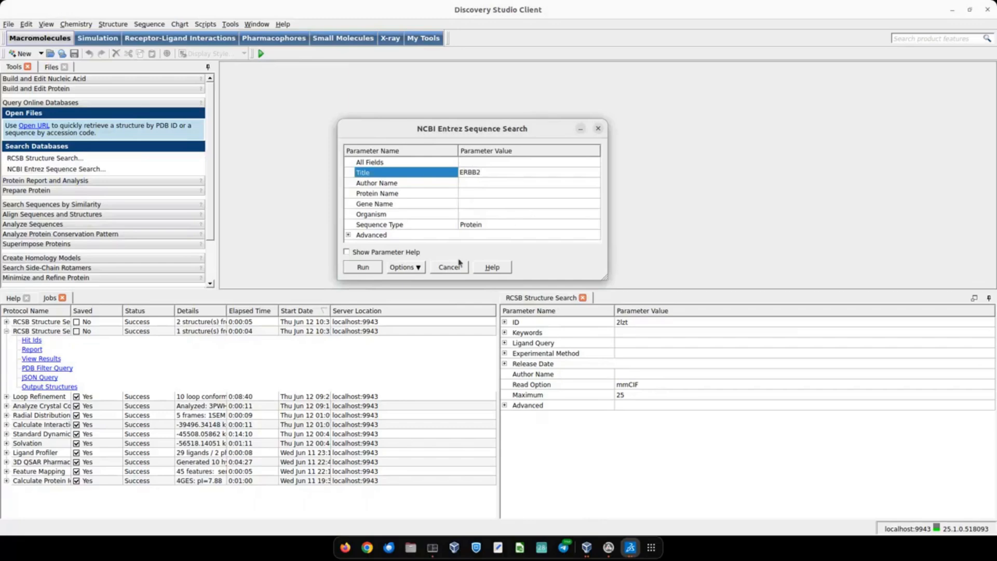
click(372, 267)
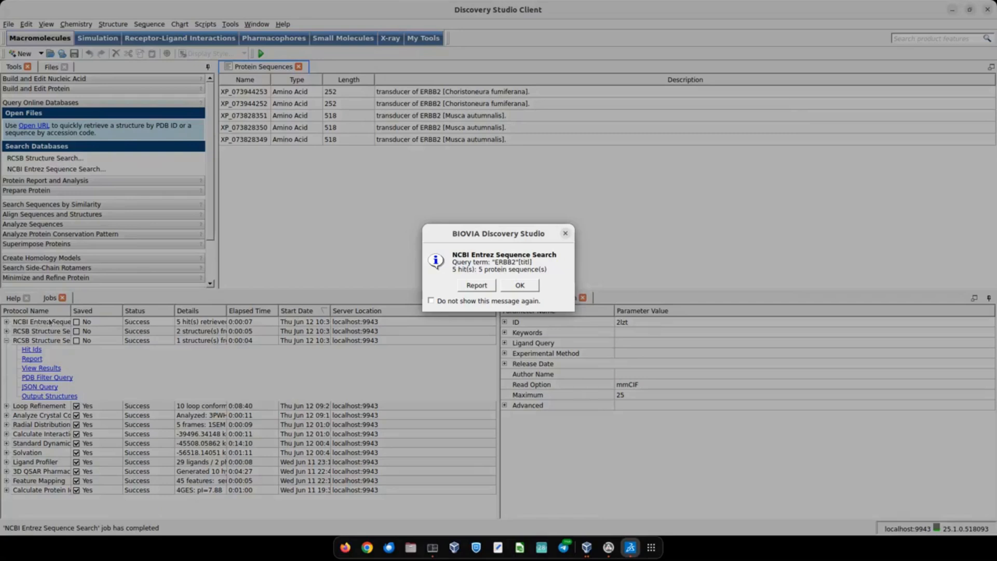
click(519, 287)
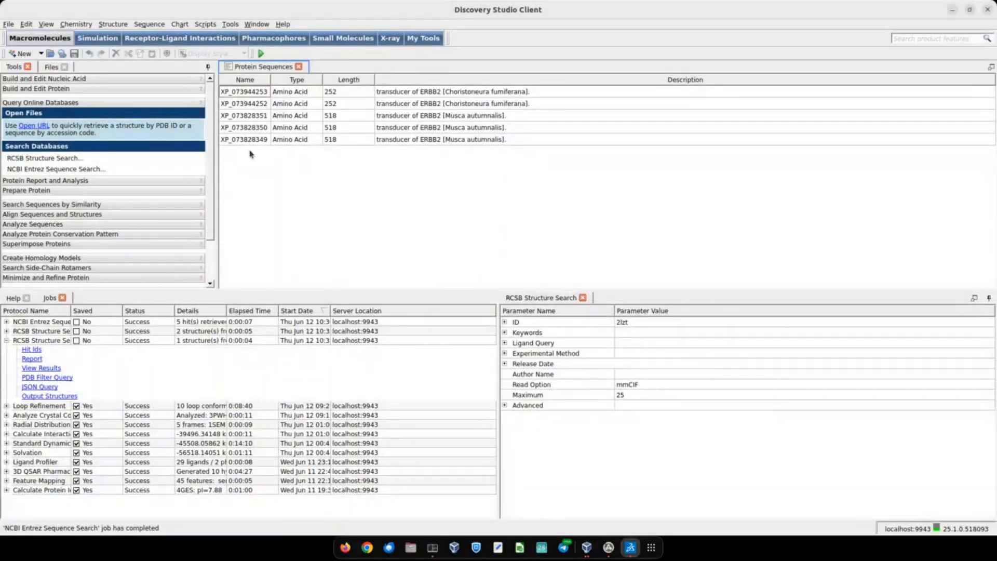
Open the first protein sequence, XP_073944253, in an Annotation Window and in a Sequence Window.
double_click(252, 94)
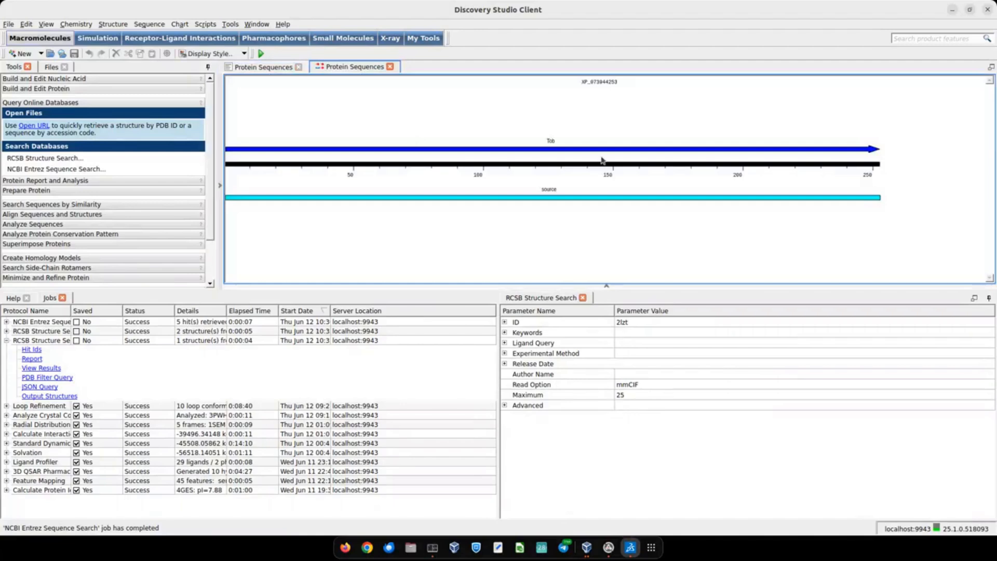
click(263, 70)
right_click(265, 96)
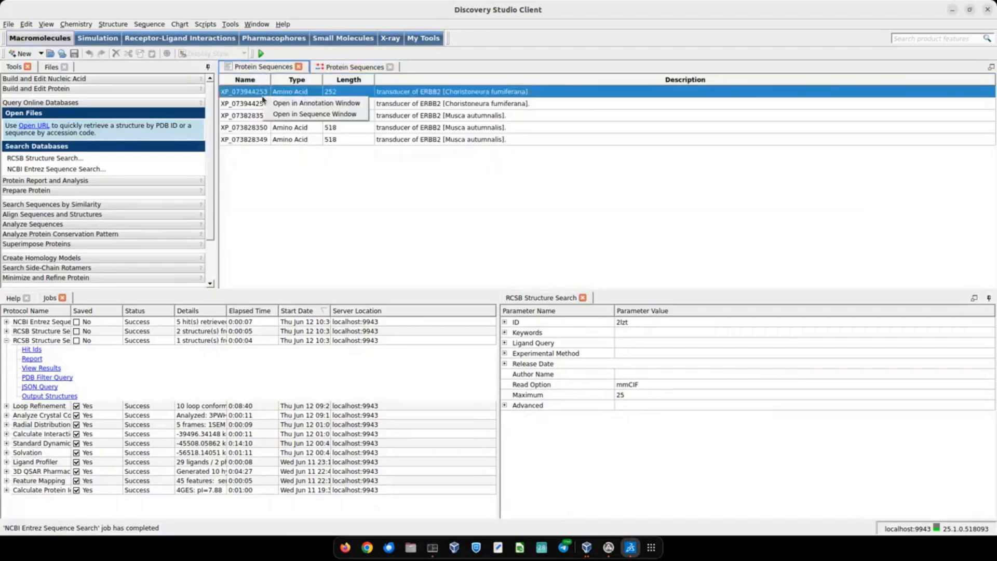
click(292, 113)
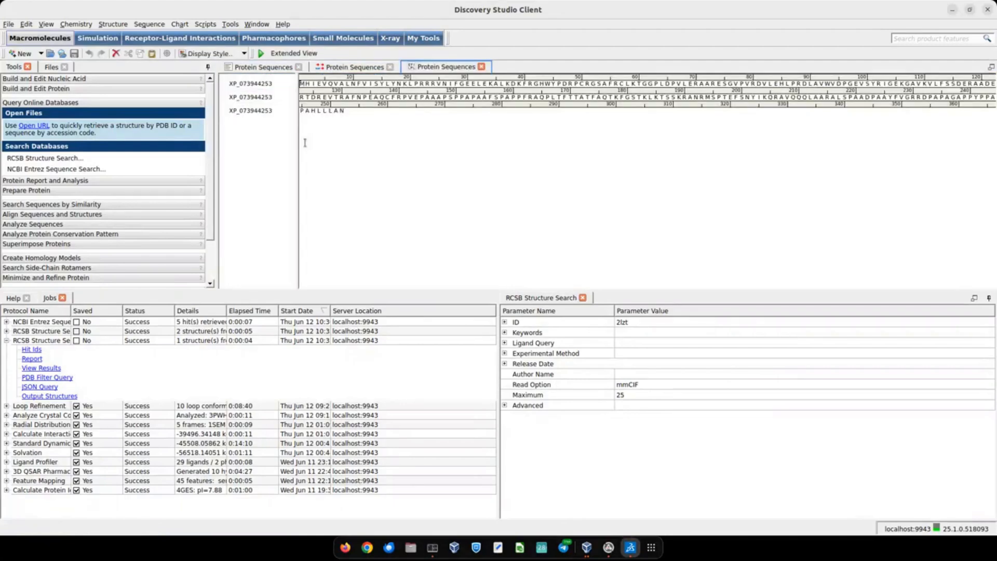
Open all five retrieved ERBB2 protein sequences together in one Sequence Window.
click(328, 68)
click(280, 68)
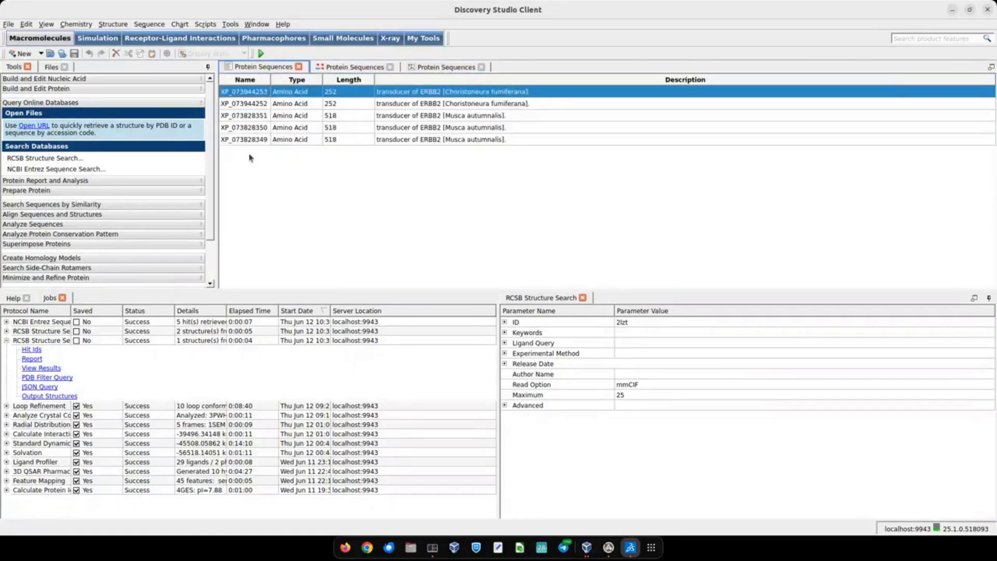
shift+click(250, 139)
right_click(249, 138)
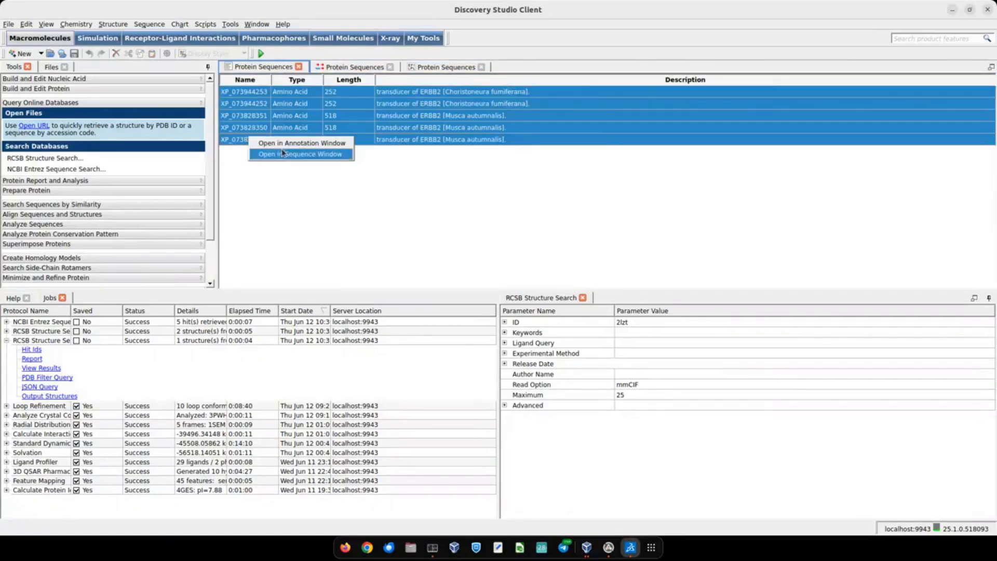
click(287, 155)
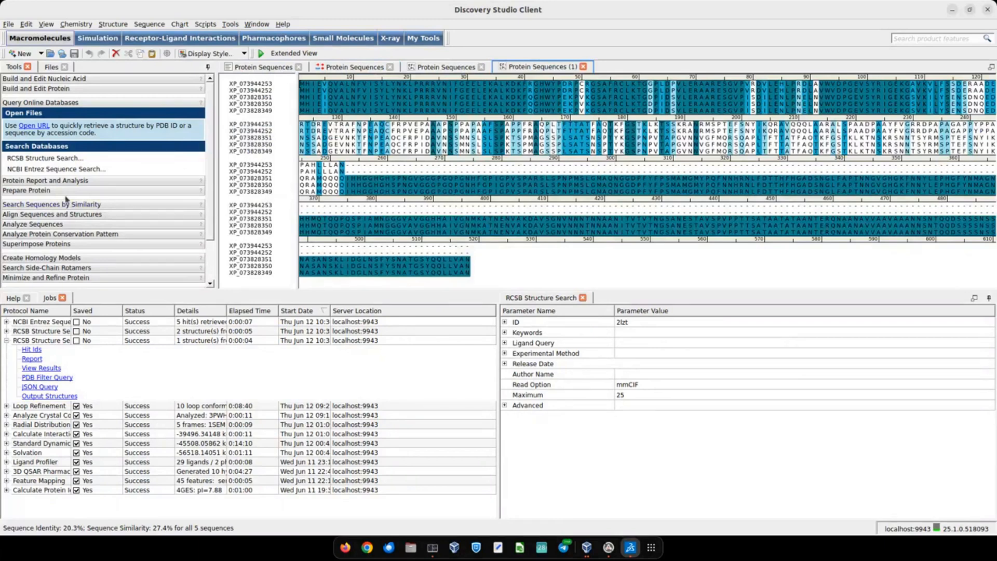
Examine the tools for aligning sequences and structures and for creating homology models.
click(58, 215)
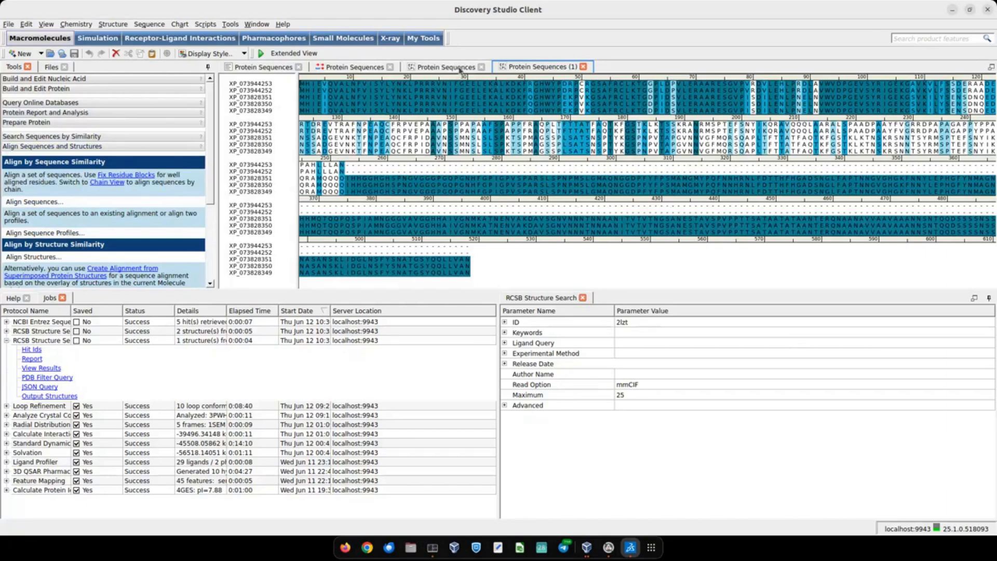
click(274, 69)
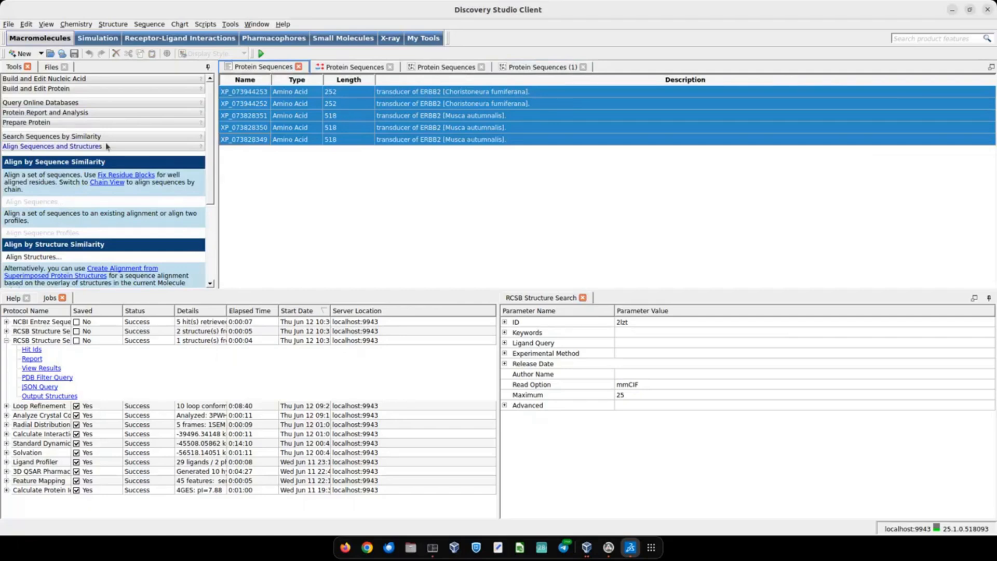
click(46, 147)
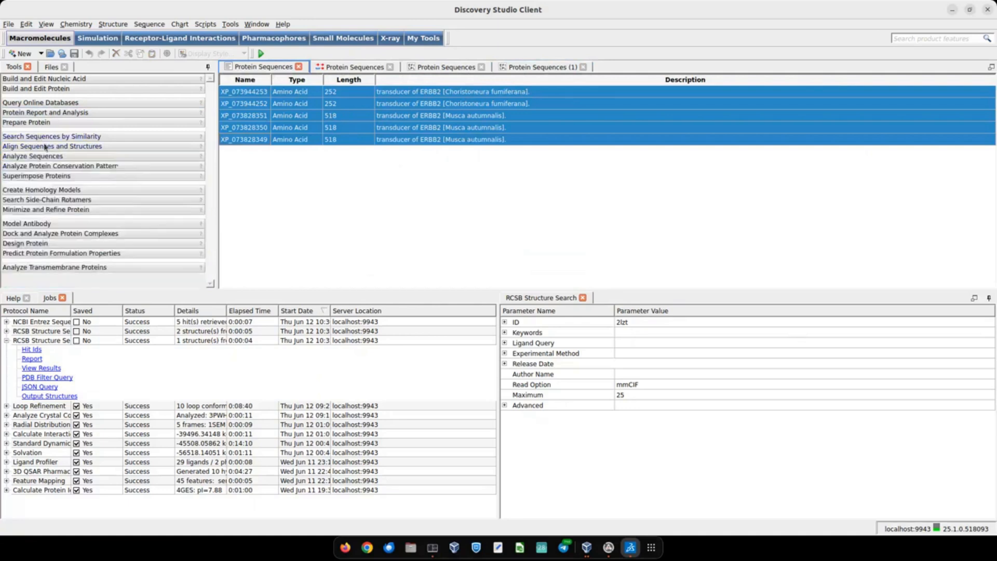
click(42, 190)
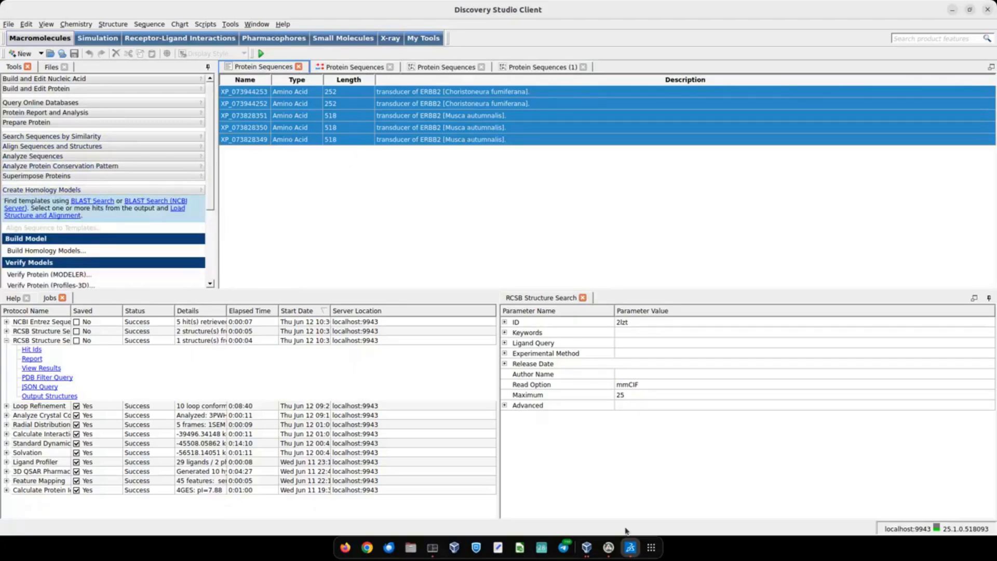
Switch to the presentation in VirtualBox and show the slide on calculating protein ionization and residue pK.
click(587, 547)
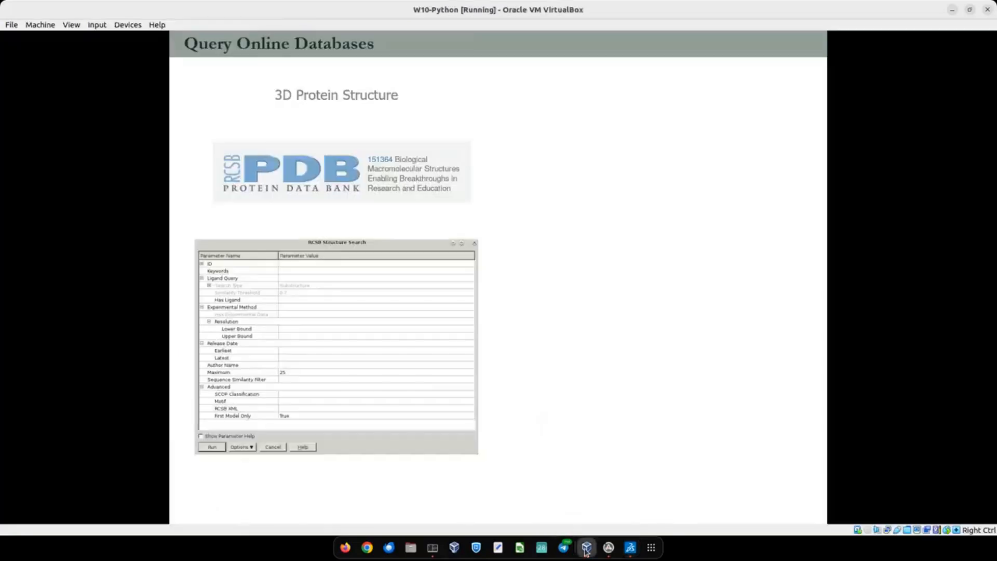
click(491, 337)
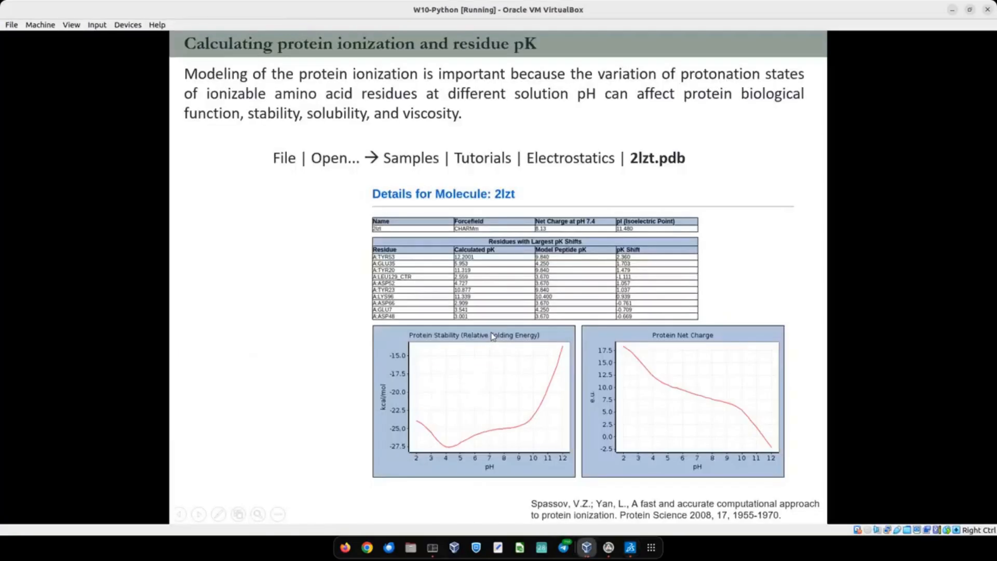
key(Left)
key(Right)
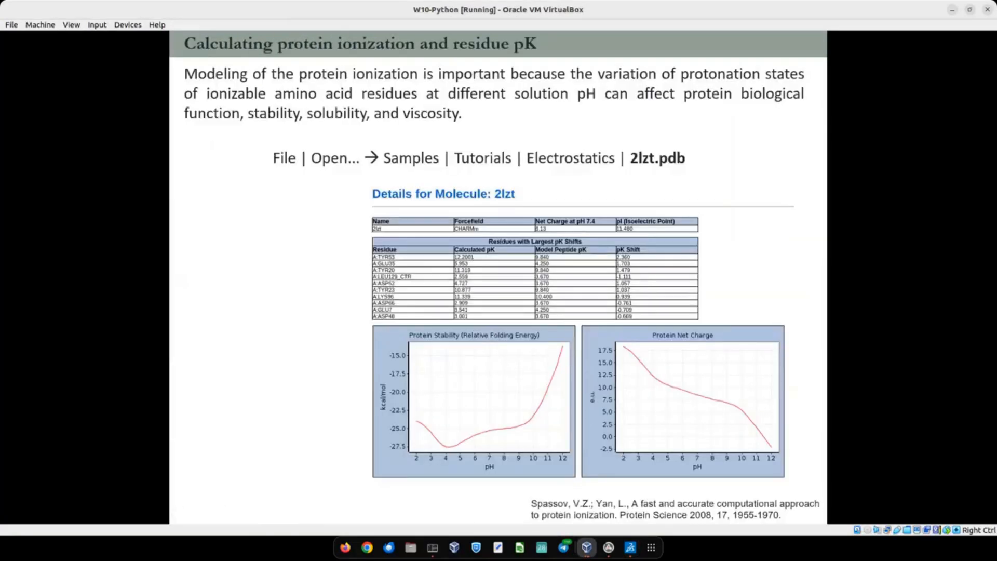
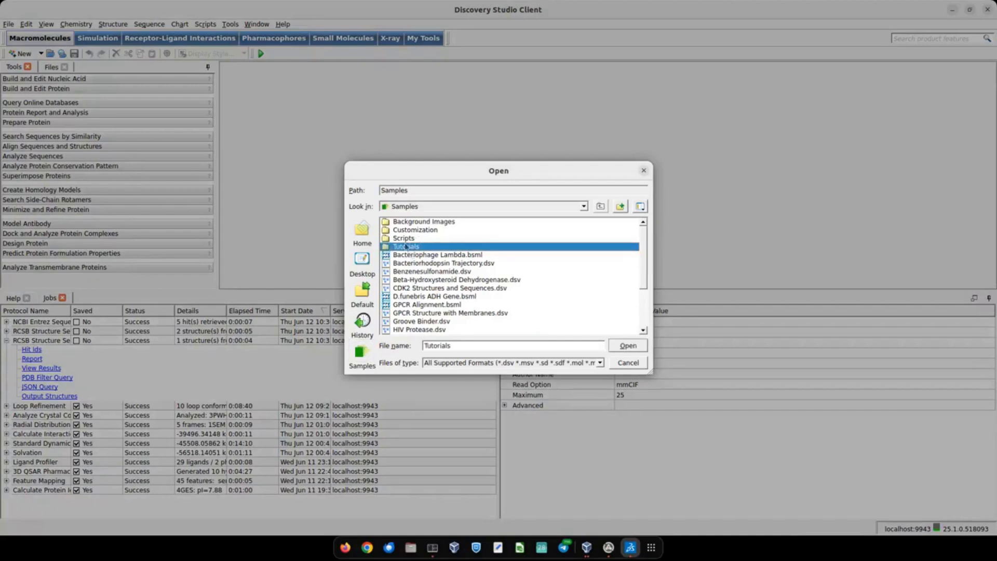
Open the sample file 3pwh_complex.dsv from Samples/Tutorials/Receptor-Ligand Interactions.
double_click(402, 246)
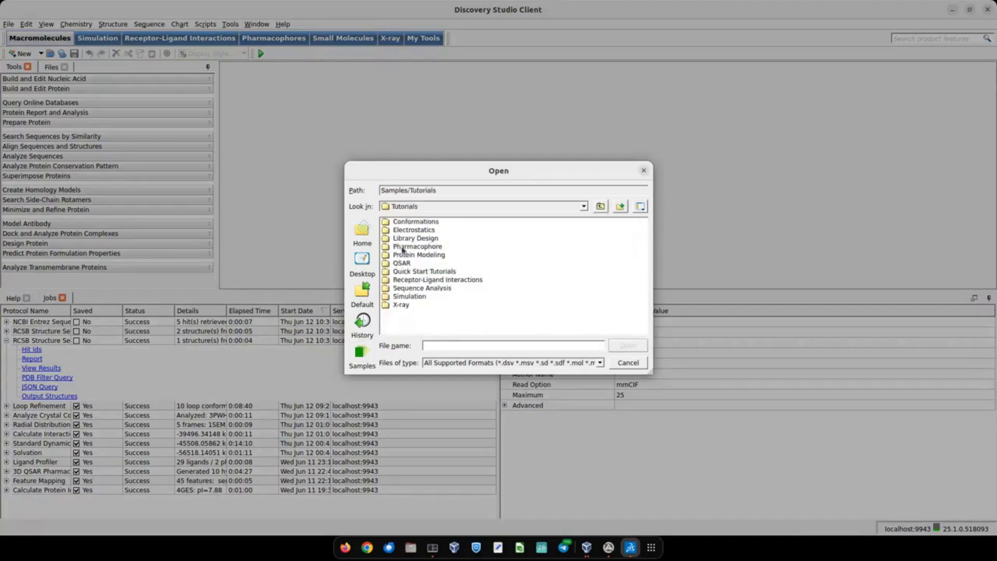
double_click(417, 279)
scroll(411, 283, down, 3)
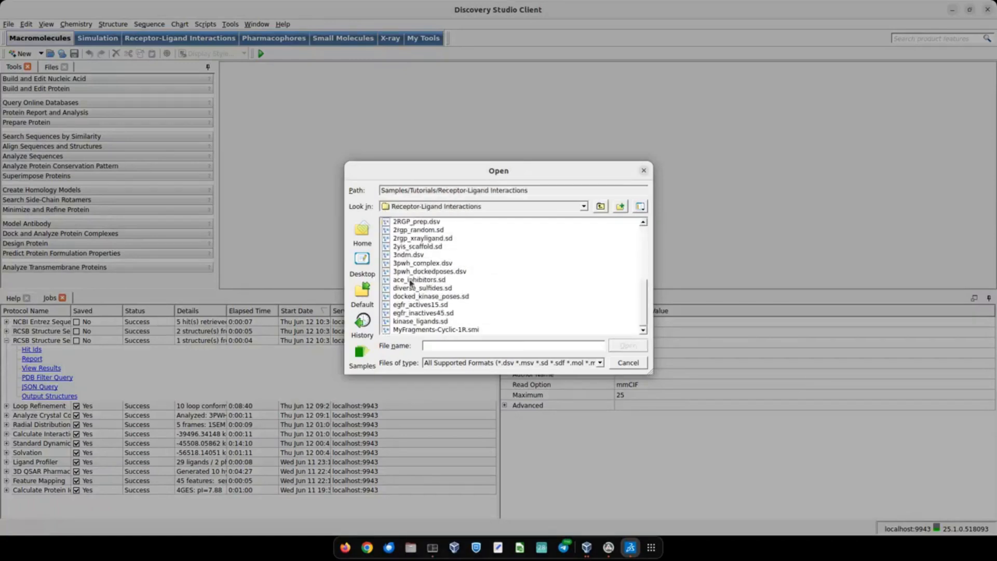
click(435, 263)
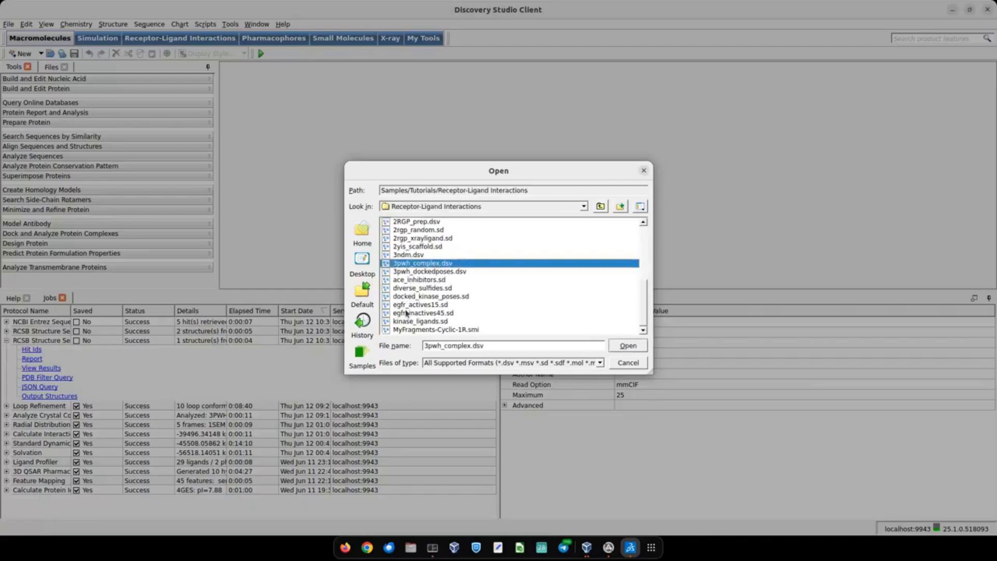
click(628, 345)
Enlarge the 3D view of the 3pwh complex with its data table hidden, and inspect the structure from several angles.
mouse_move(641, 155)
right_down()
mouse_move(610, 138)
mouse_move(638, 143)
mouse_move(645, 156)
right_up()
scroll(645, 161, up, 3)
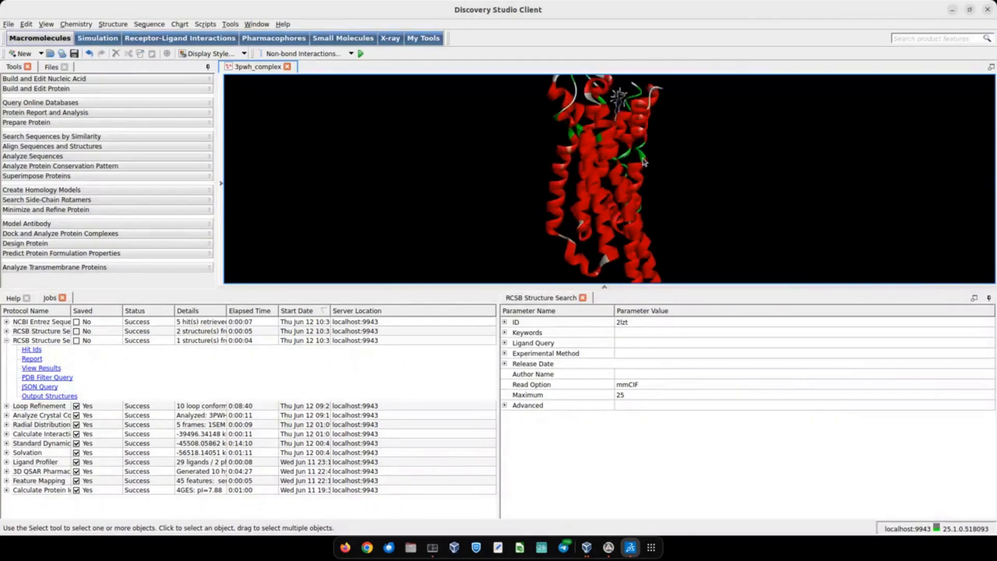
click(604, 287)
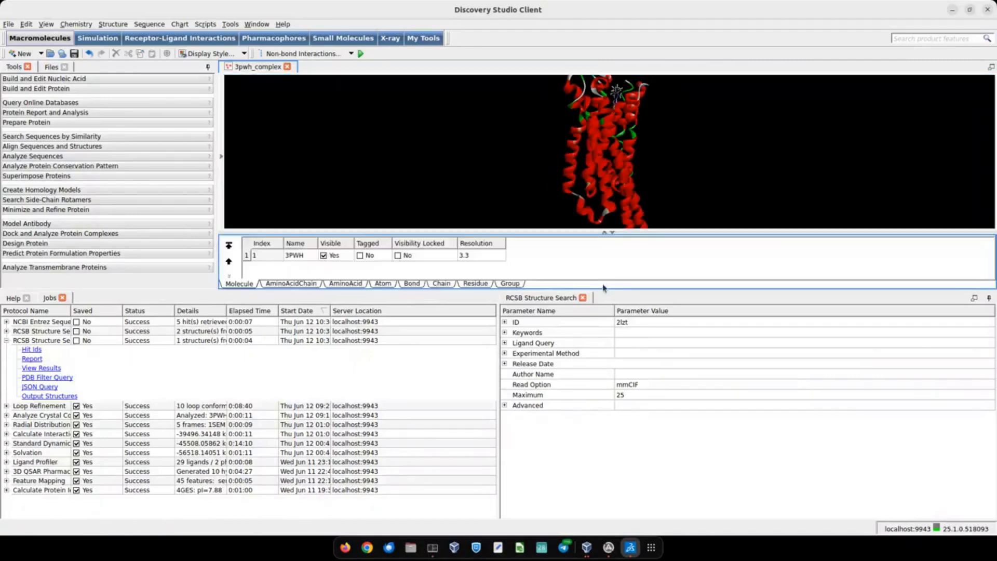
click(609, 231)
drag(580, 287, 550, 485)
right_drag(602, 229, 669, 214)
right_drag(608, 185, 638, 195)
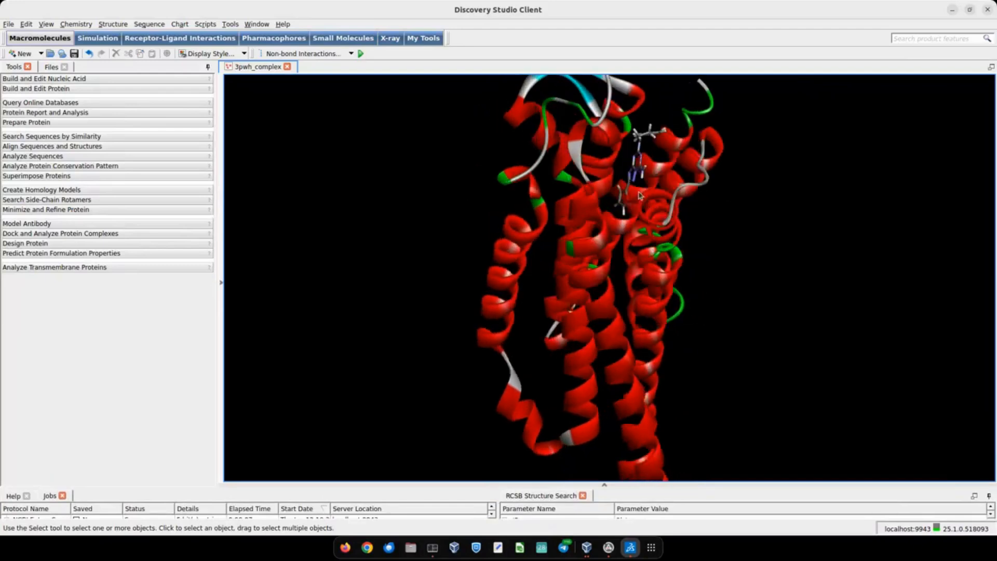
right_drag(618, 249, 646, 244)
scroll(621, 208, down, 4)
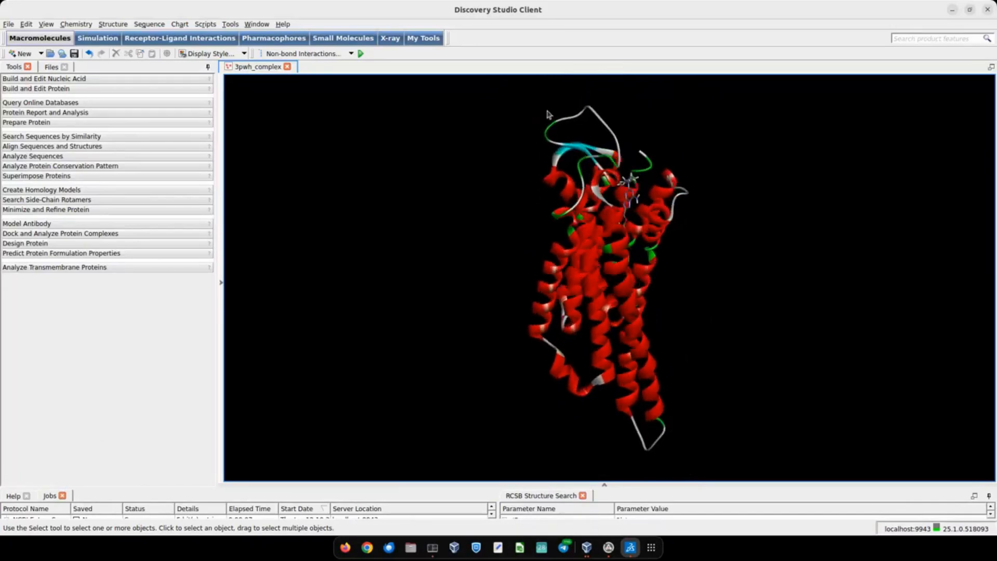
right_drag(632, 328, 513, 282)
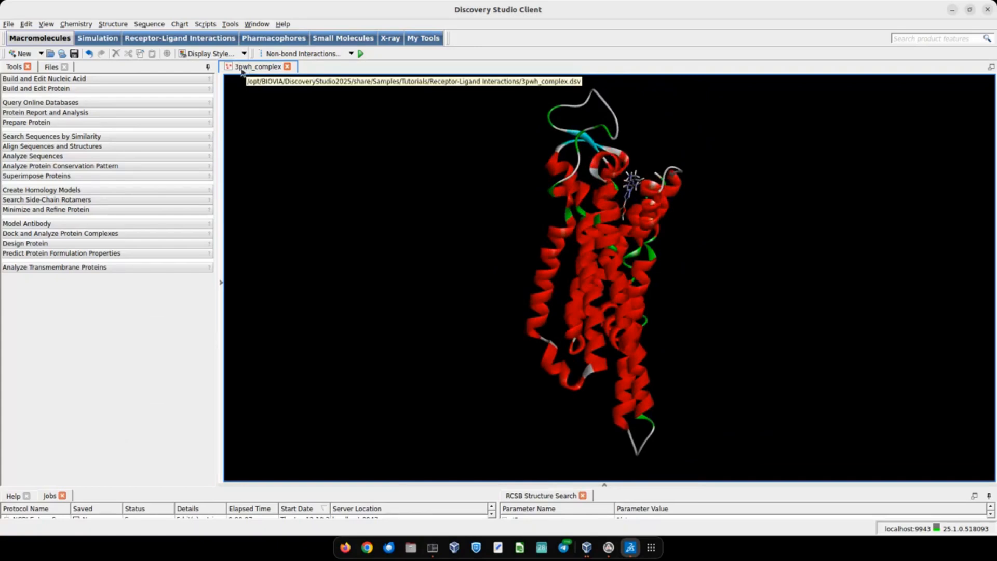
Load structure 3pwh by its ID from the Default PDB Structures site using Open URL, and inspect it.
click(11, 23)
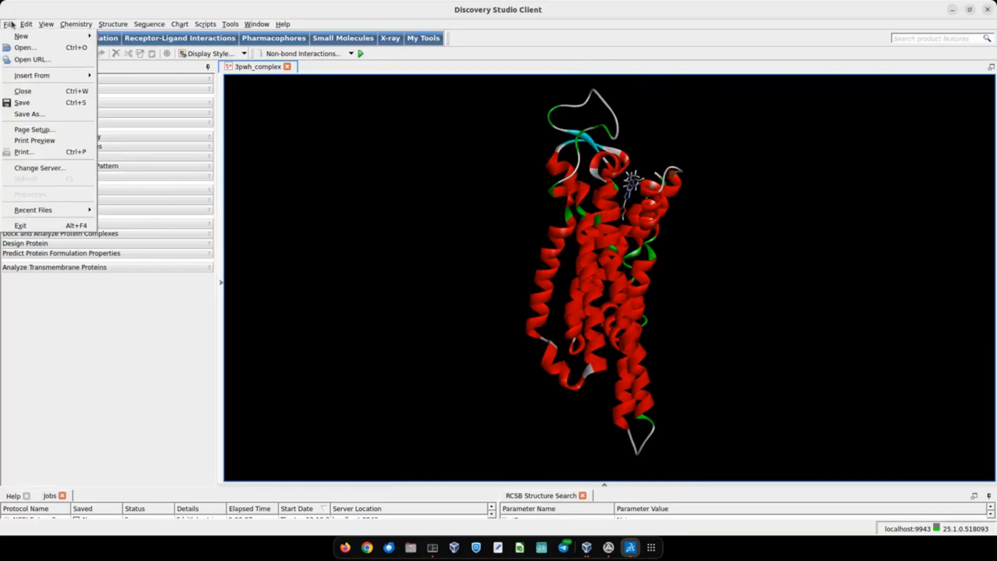
click(14, 58)
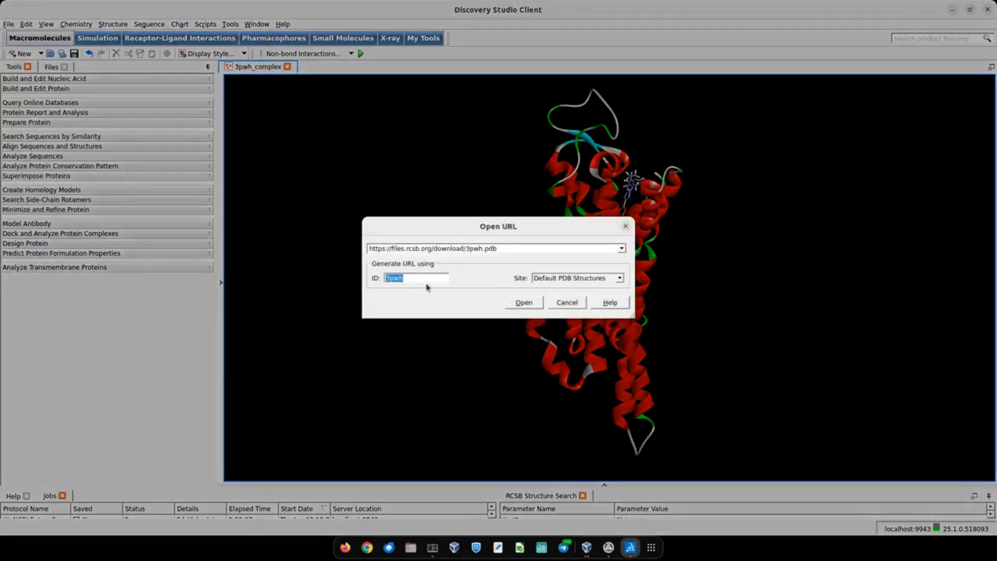
click(517, 304)
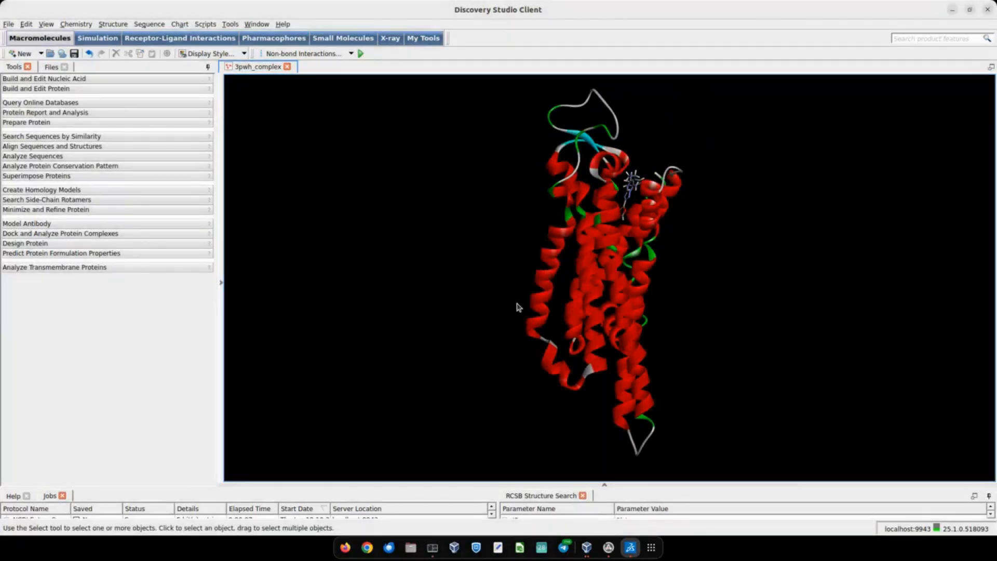
right_drag(834, 350, 694, 229)
right_drag(623, 185, 611, 170)
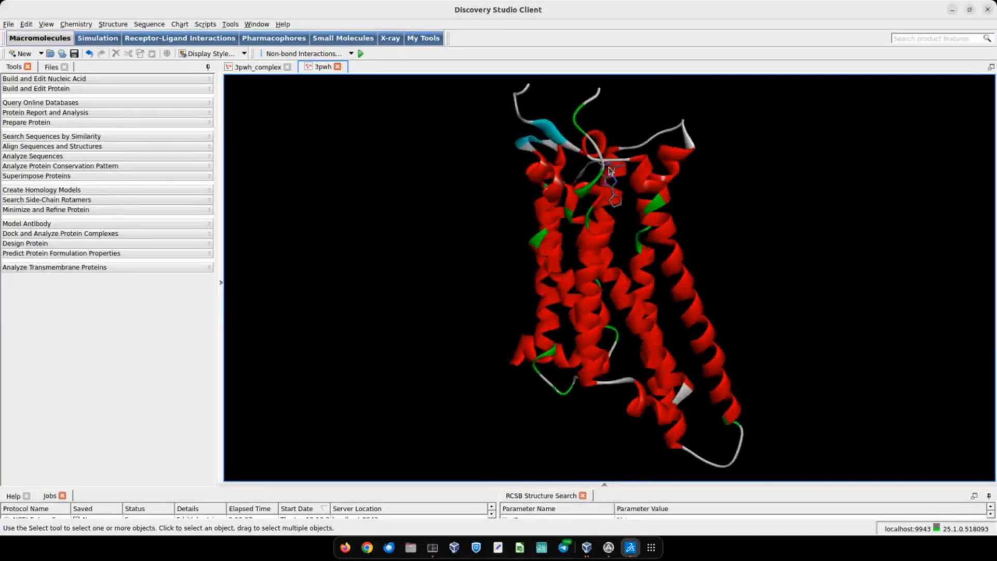
scroll(627, 181, down, 4)
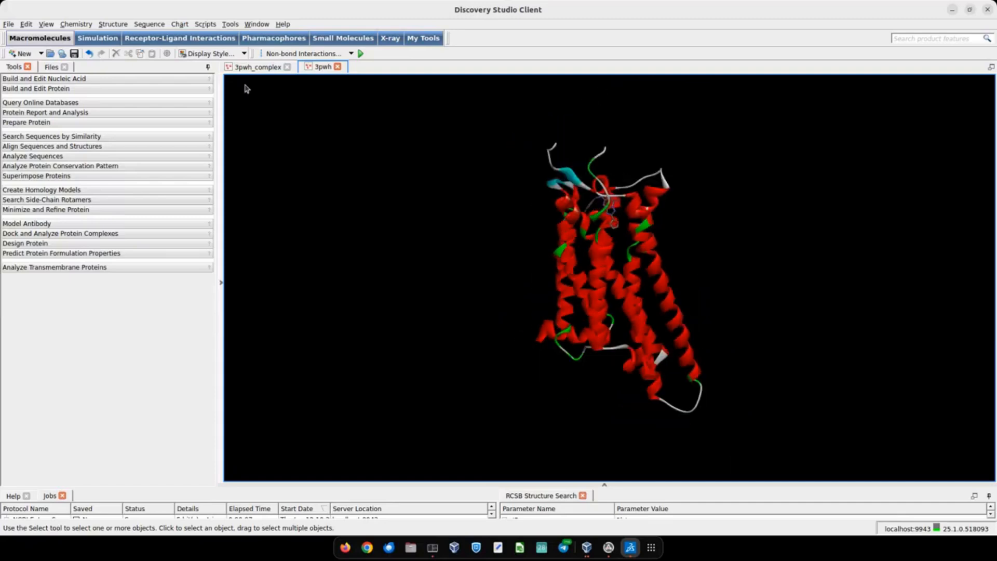
Compare the sample 3pwh_complex structure with the downloaded 3pwh structure.
click(250, 67)
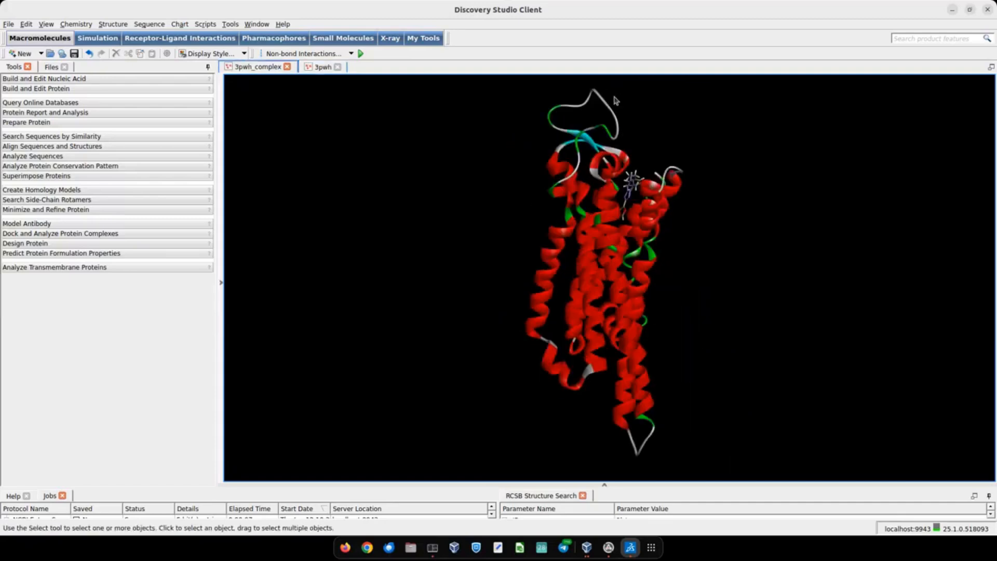
click(323, 68)
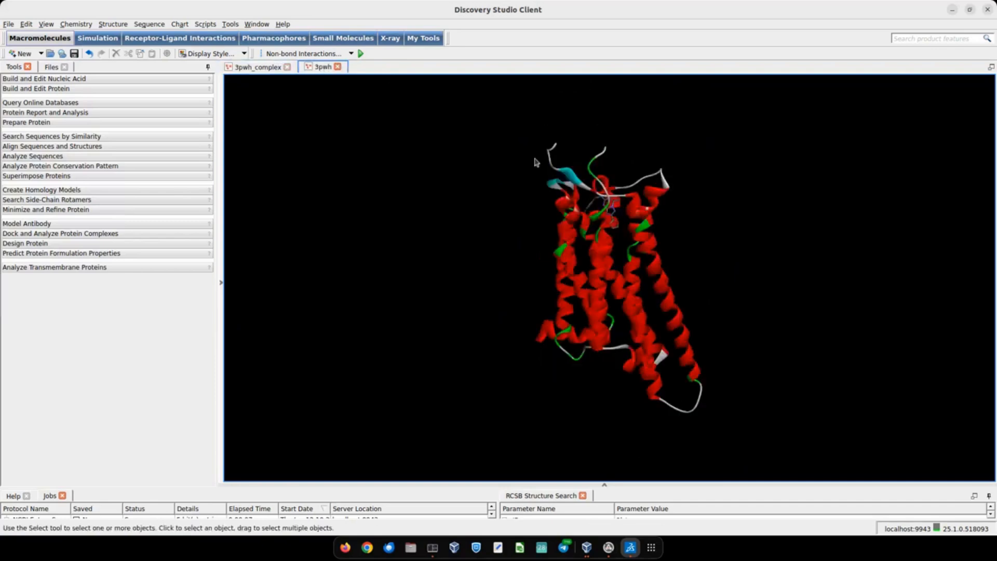
right_drag(647, 266, 601, 264)
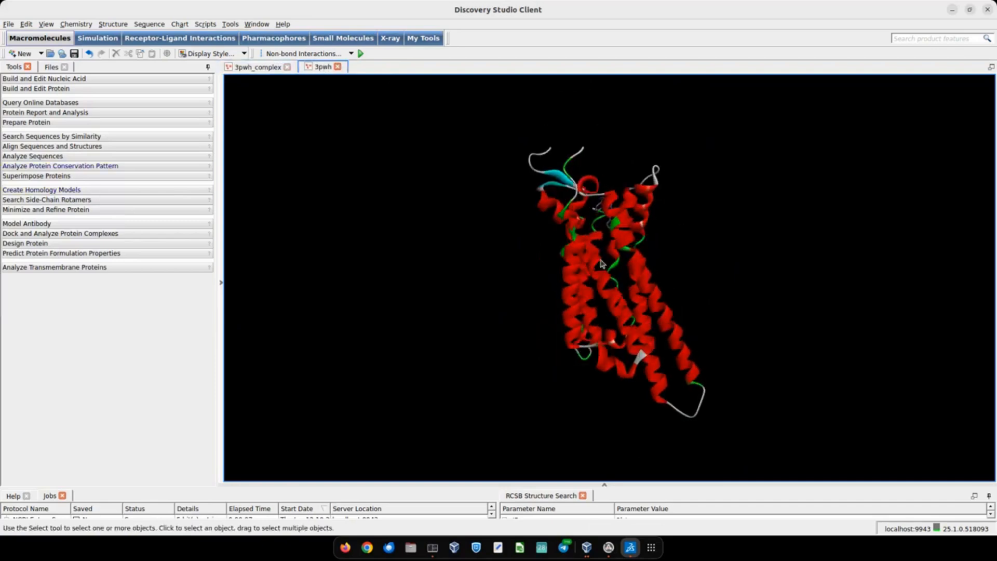
Generate a Protein Report for the downloaded 3pwh structure, review it and return to the structure.
click(34, 114)
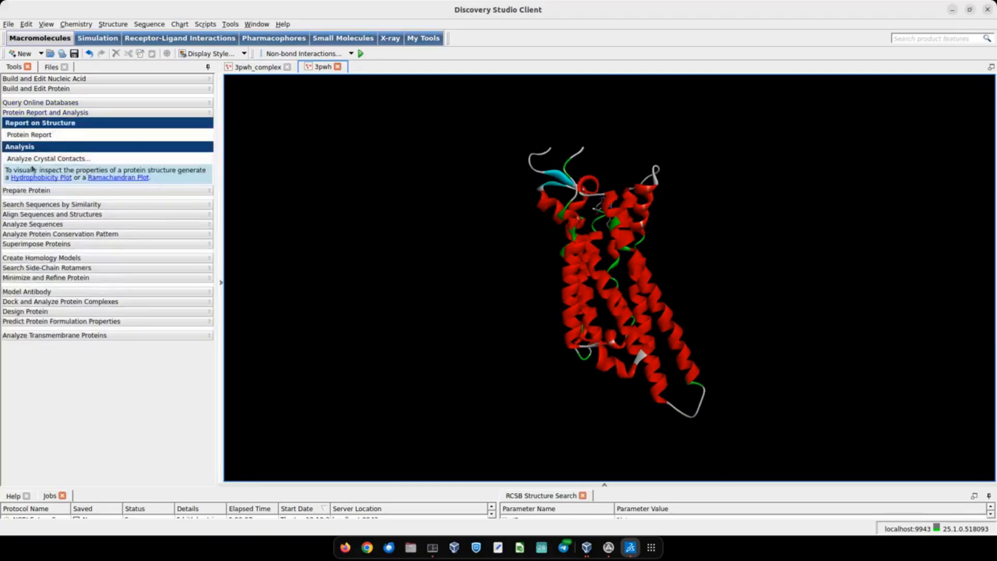
click(29, 190)
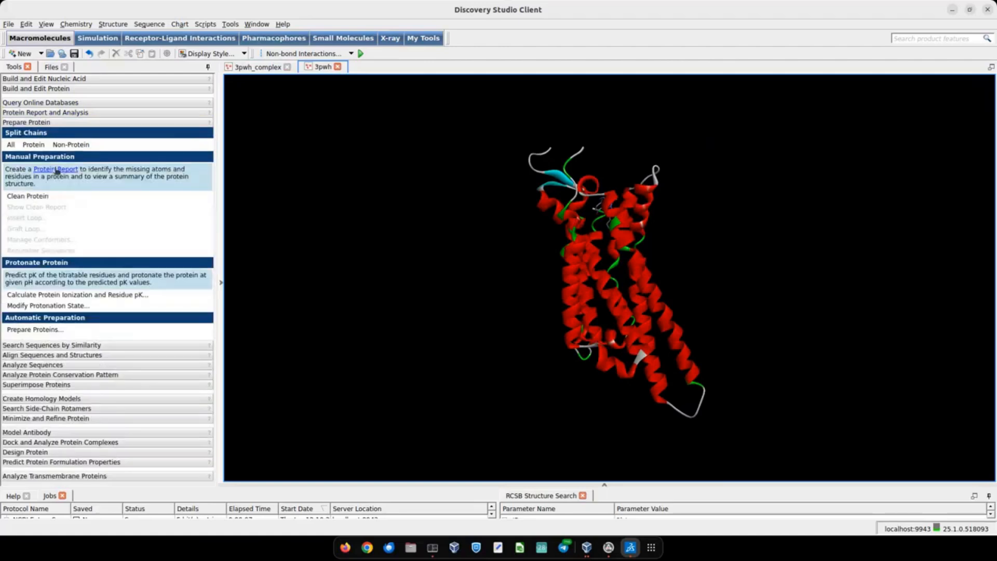
click(55, 170)
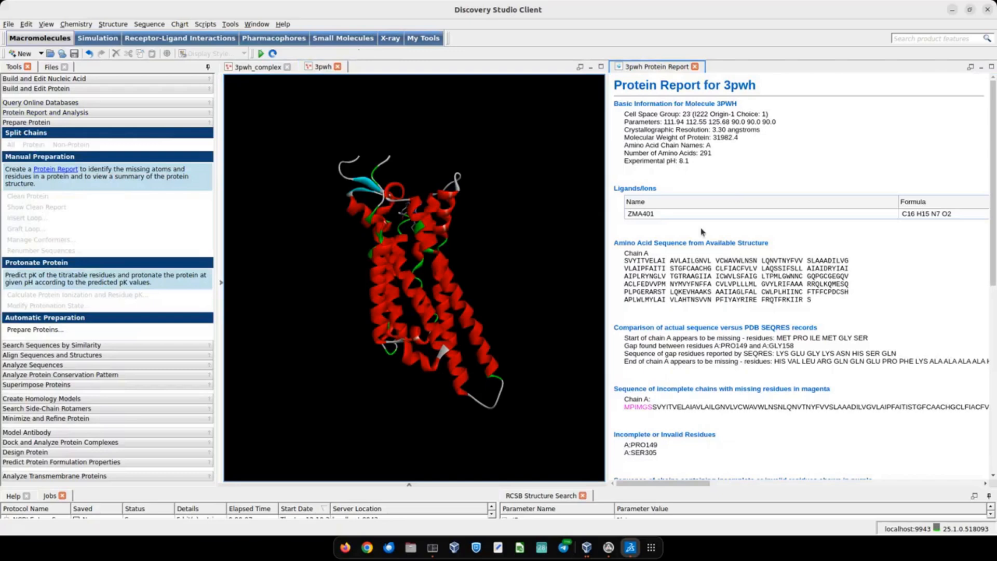
scroll(691, 260, down, 1)
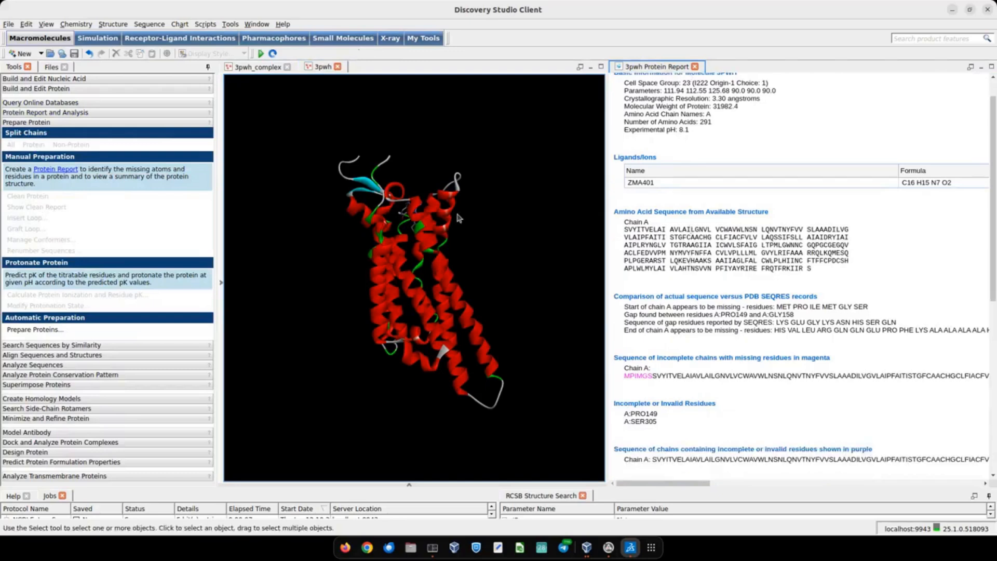
click(321, 67)
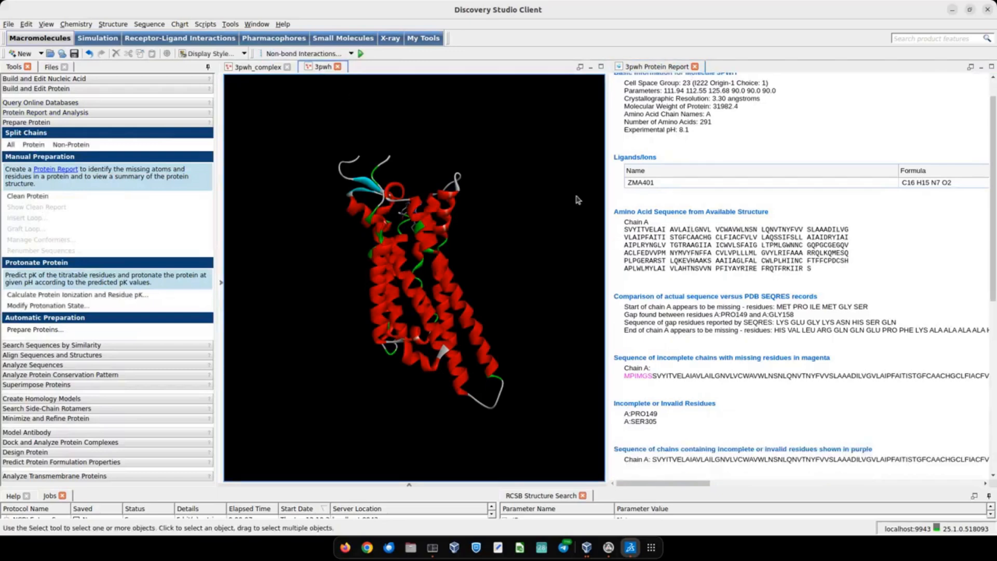
Copy the missing gap residues KEGKNHSQ from the incomplete-chain sequence in the 3pwh Protein Report.
scroll(736, 332, down, 1)
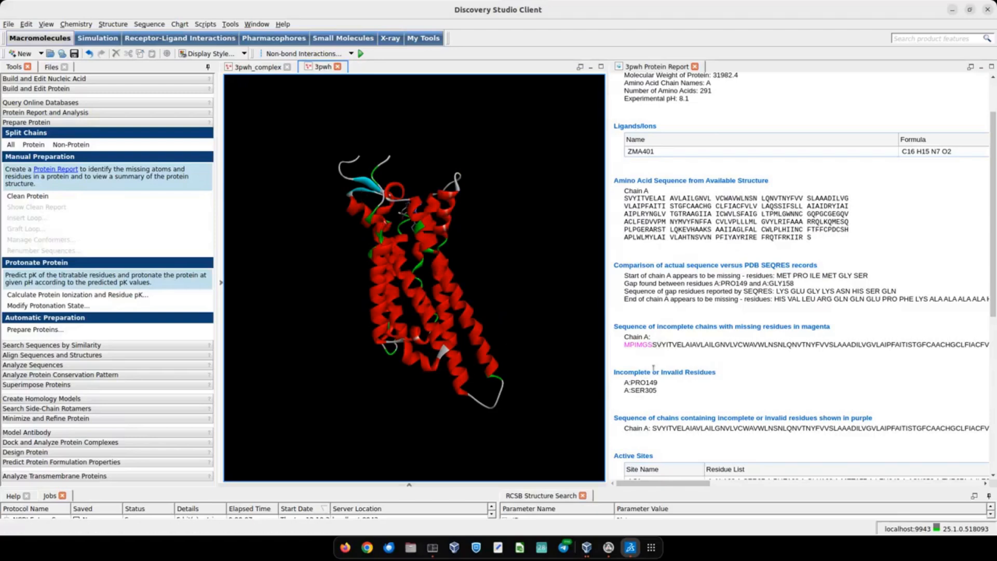
drag(659, 483, 772, 483)
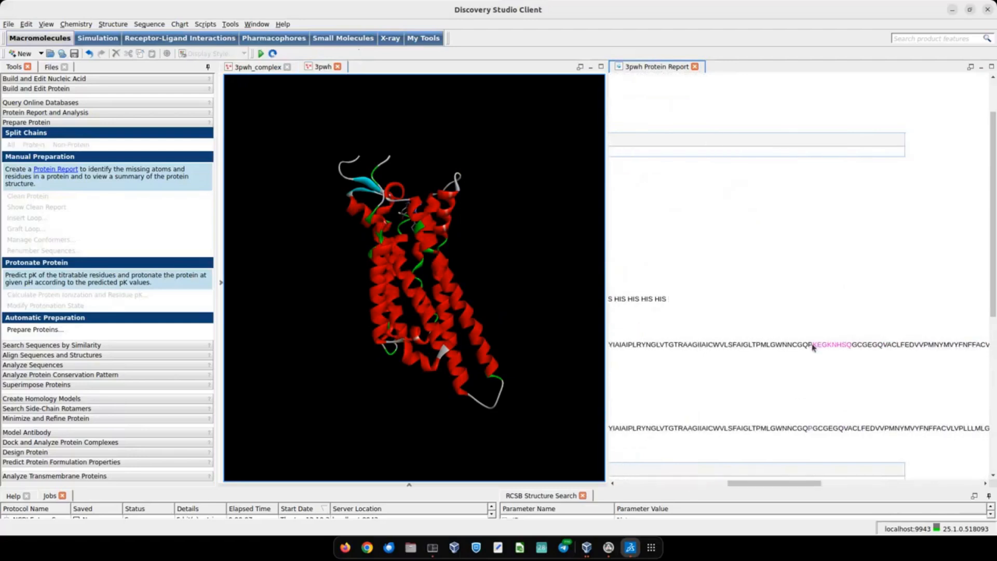
drag(814, 344, 849, 345)
right_click(844, 345)
click(859, 353)
Review the invalid residues, active sites, biomolecule and PDB information sections of the 3pwh Protein Report.
drag(768, 482, 659, 427)
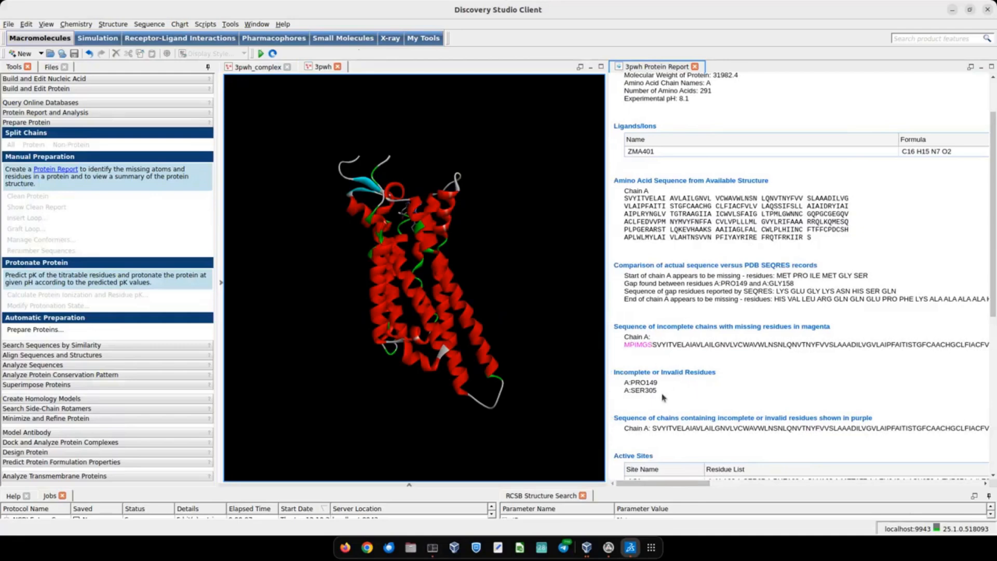
scroll(663, 398, down, 3)
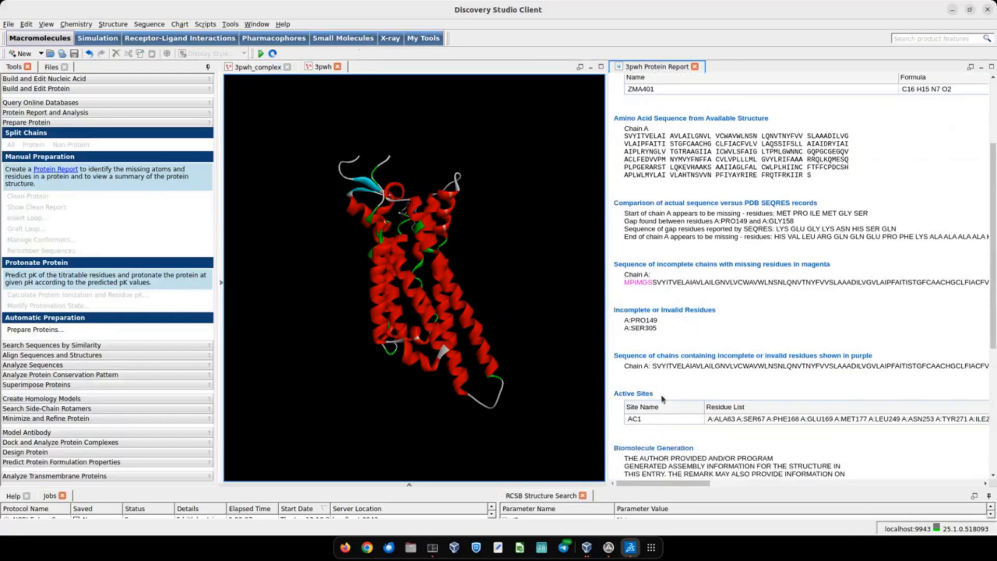
scroll(663, 398, down, 7)
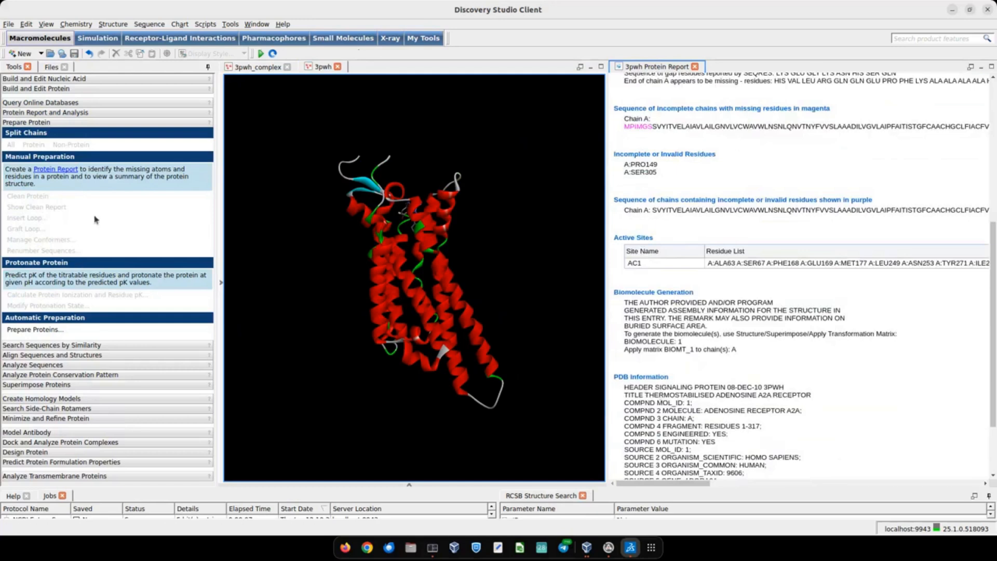
Clean the 3pwh protein and show its clean report.
click(317, 243)
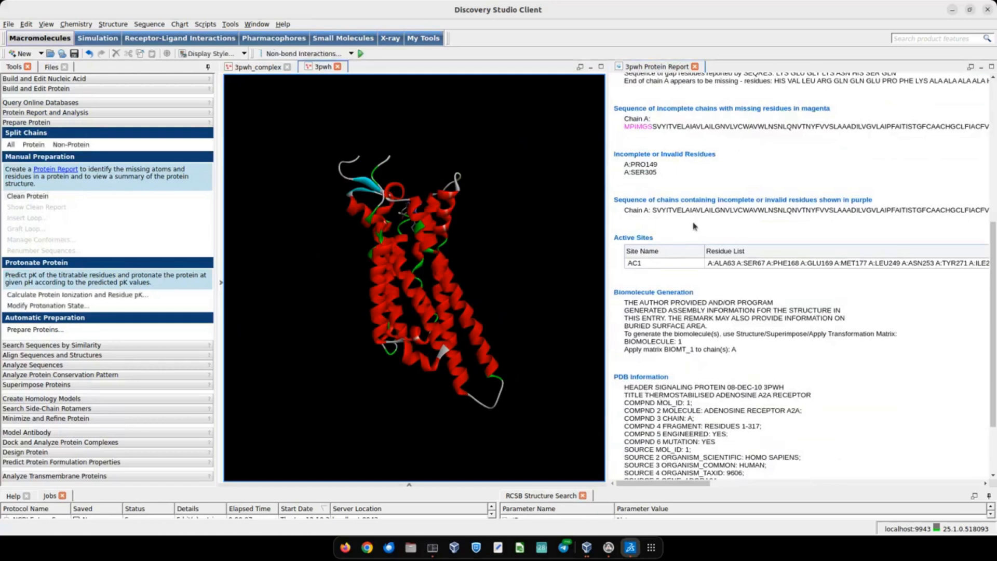
click(26, 196)
click(34, 208)
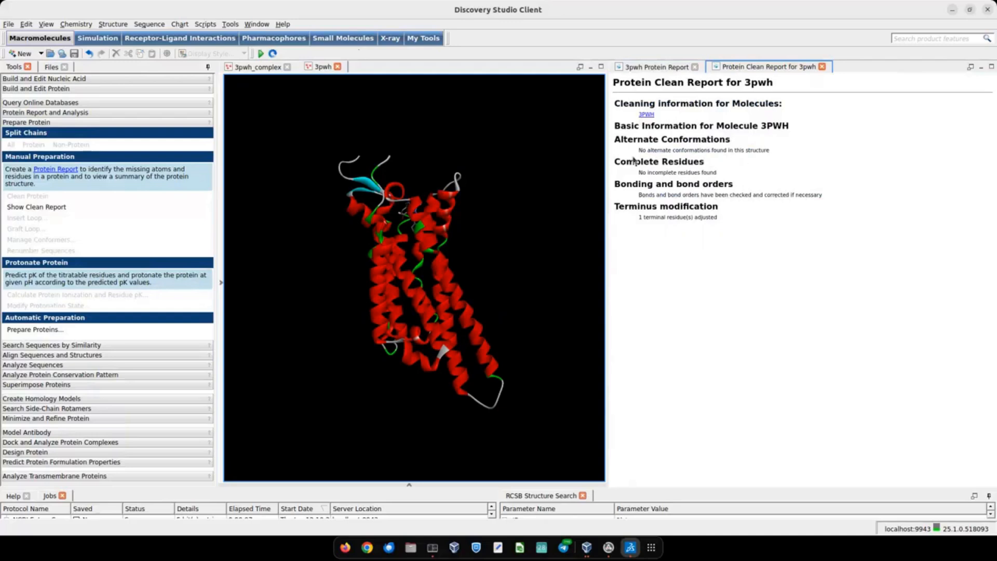
Show the amino acid sequence of the cleaned 3pwh structure.
click(272, 217)
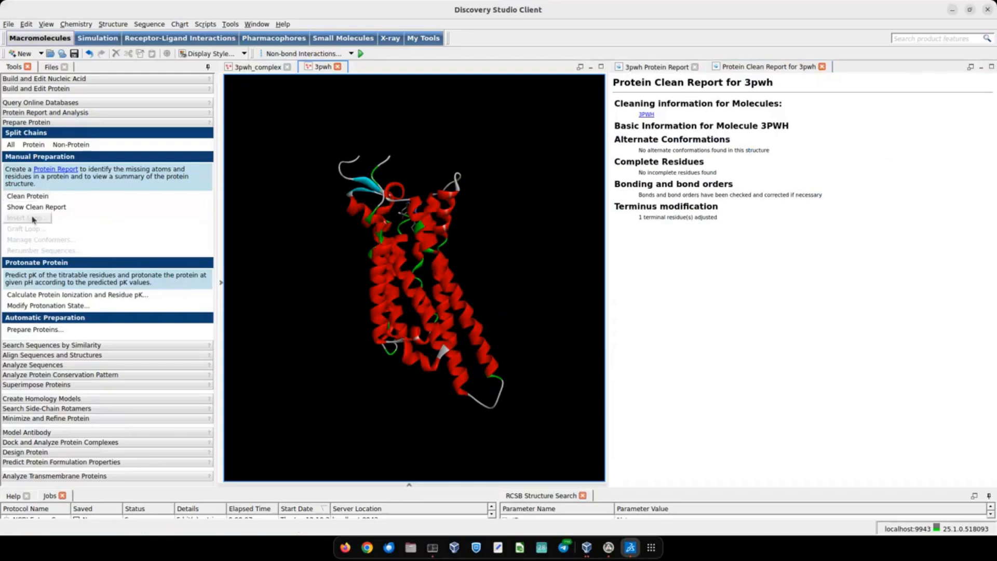
right_click(291, 233)
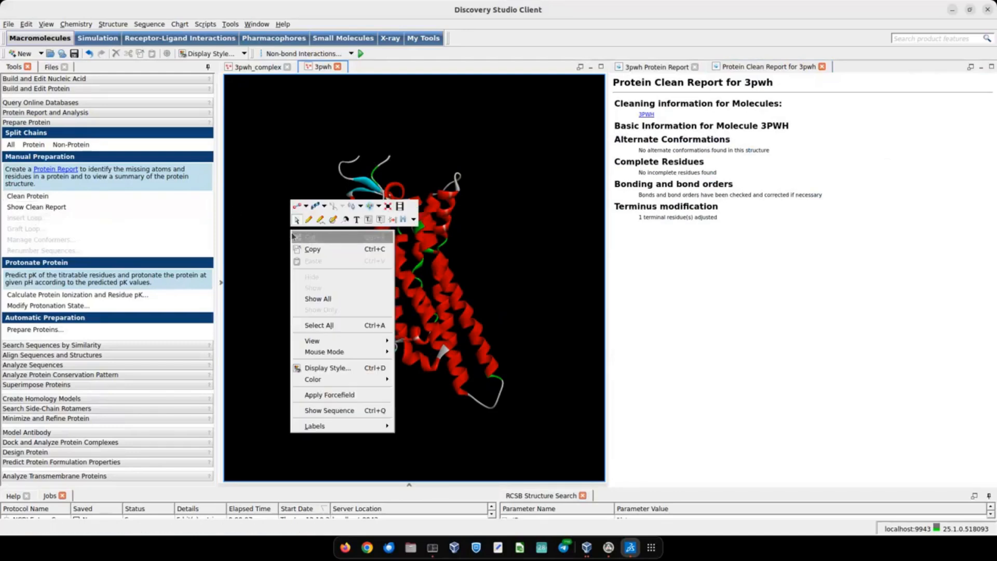
click(317, 410)
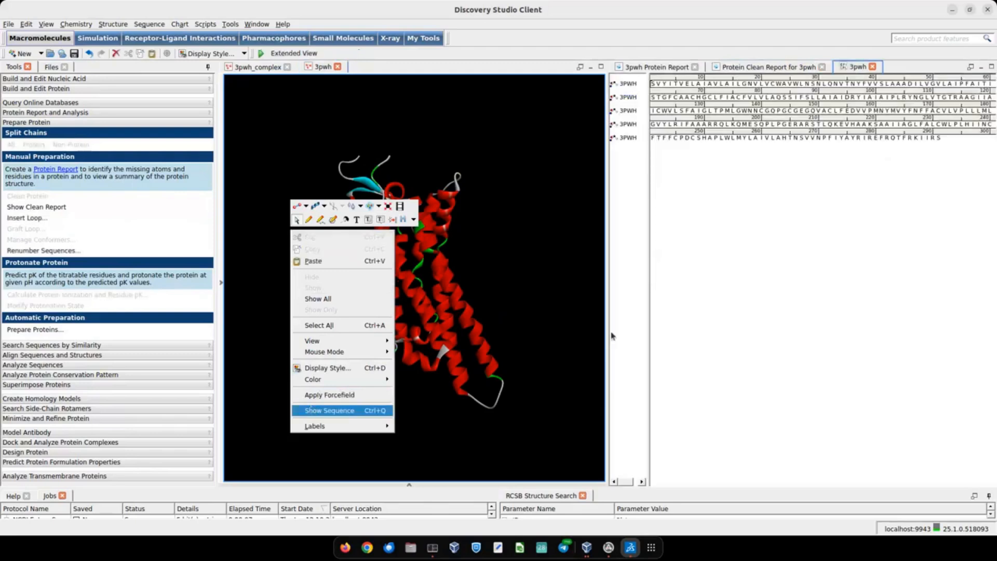
click(549, 224)
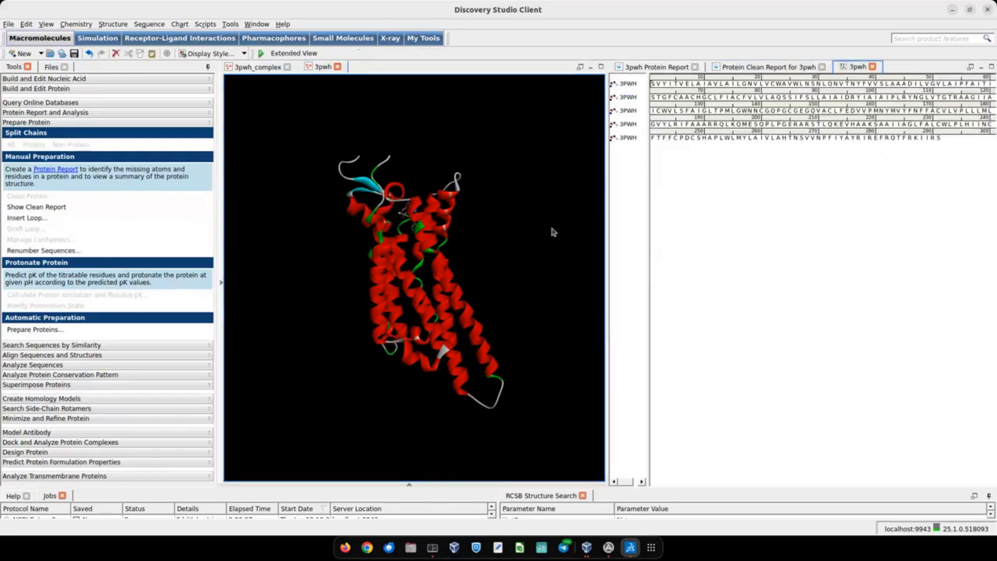
right_click(536, 227)
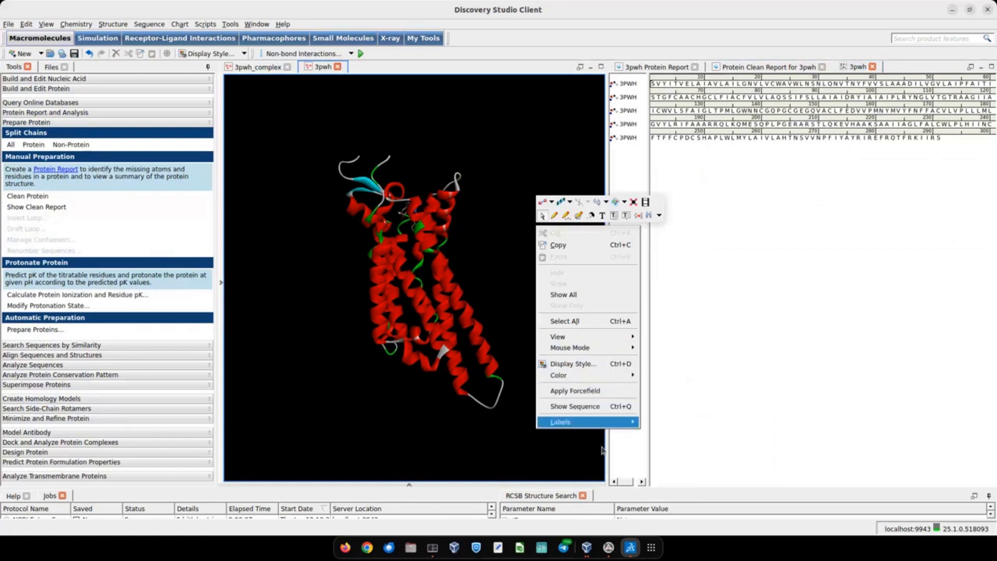
click(606, 407)
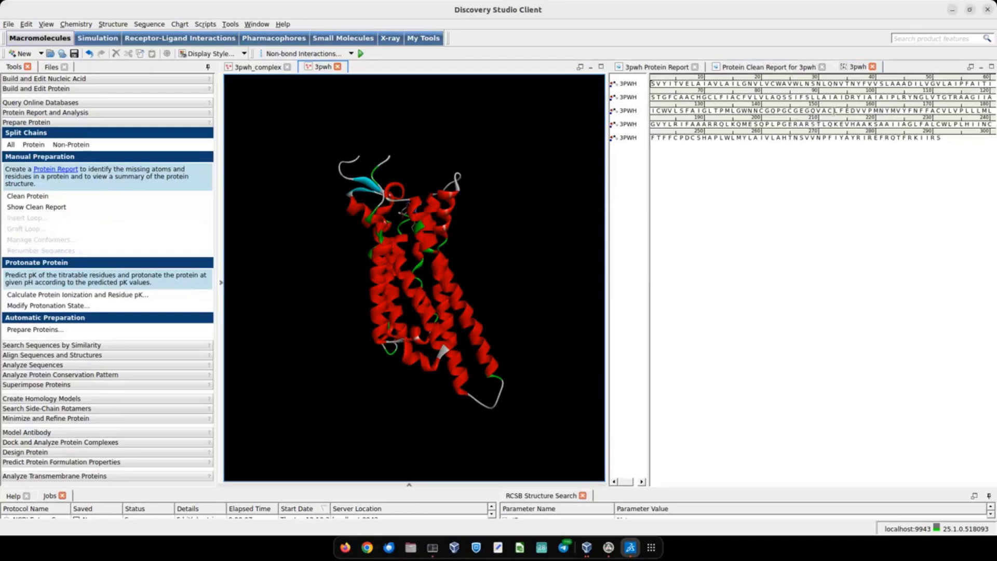
Insert the missing loop KEGKNHSQ in one-letter code between Pro149 and Gly158 of the 3pwh sequence.
click(811, 110)
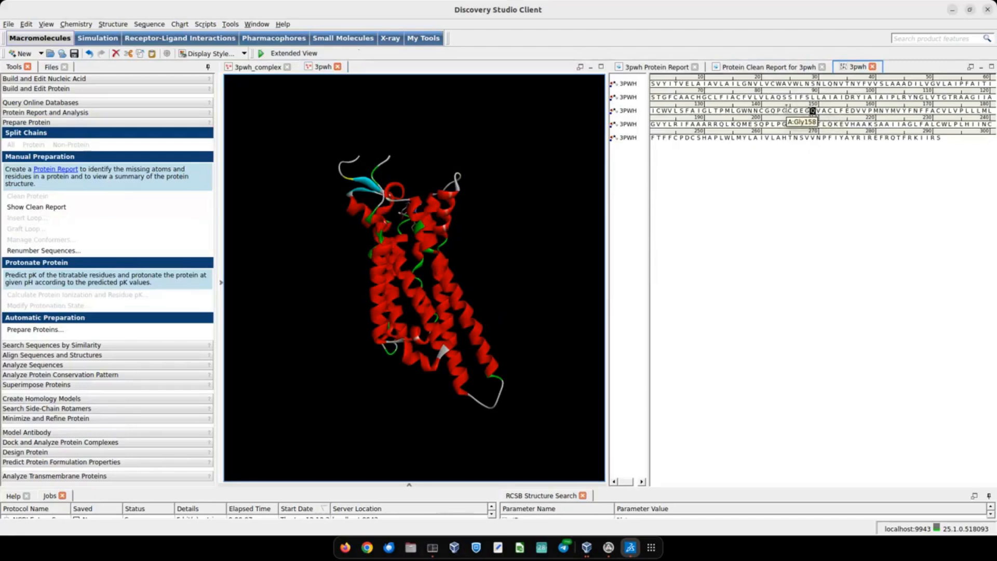
ctrl+click(778, 111)
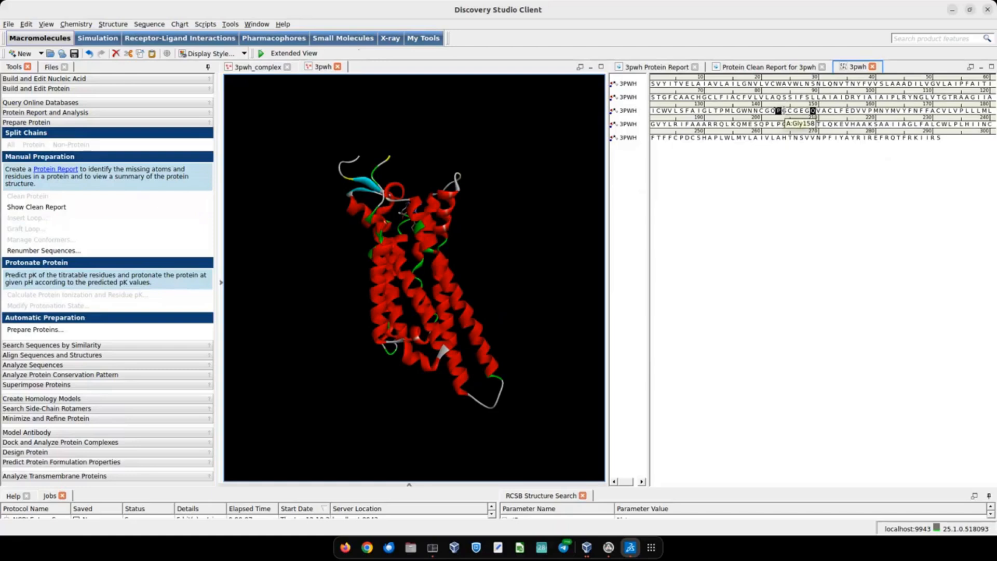
click(782, 111)
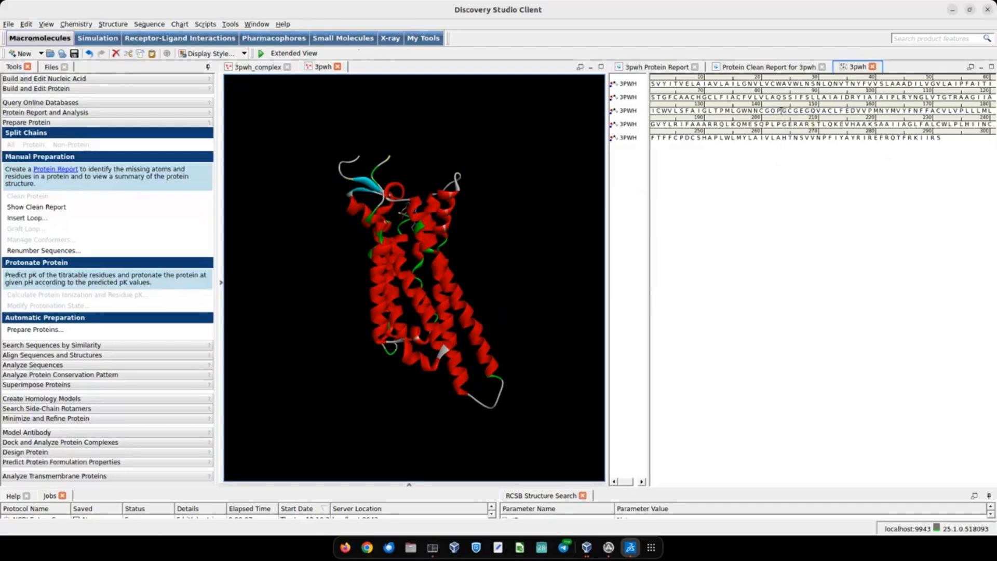
click(31, 218)
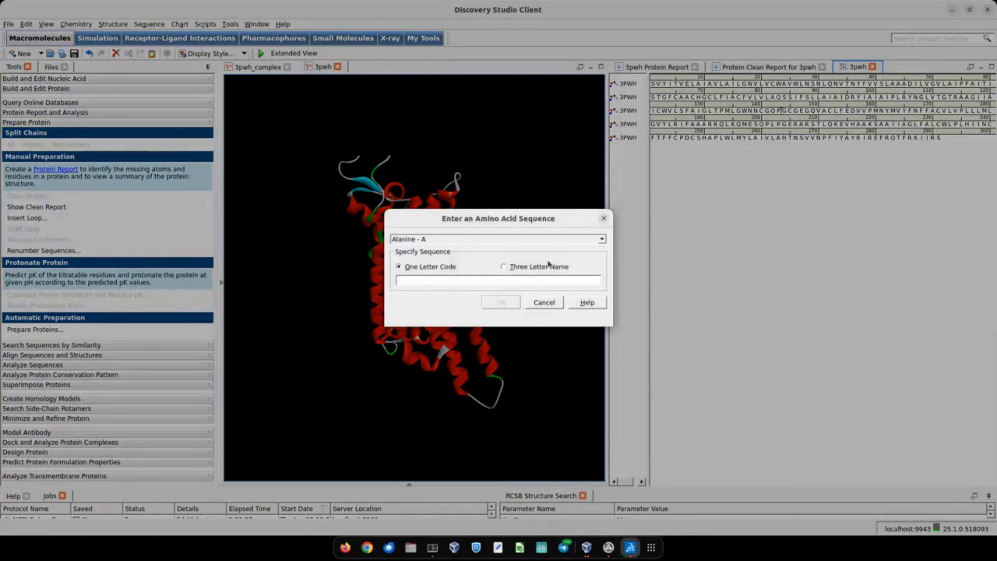
key(ctrl+v)
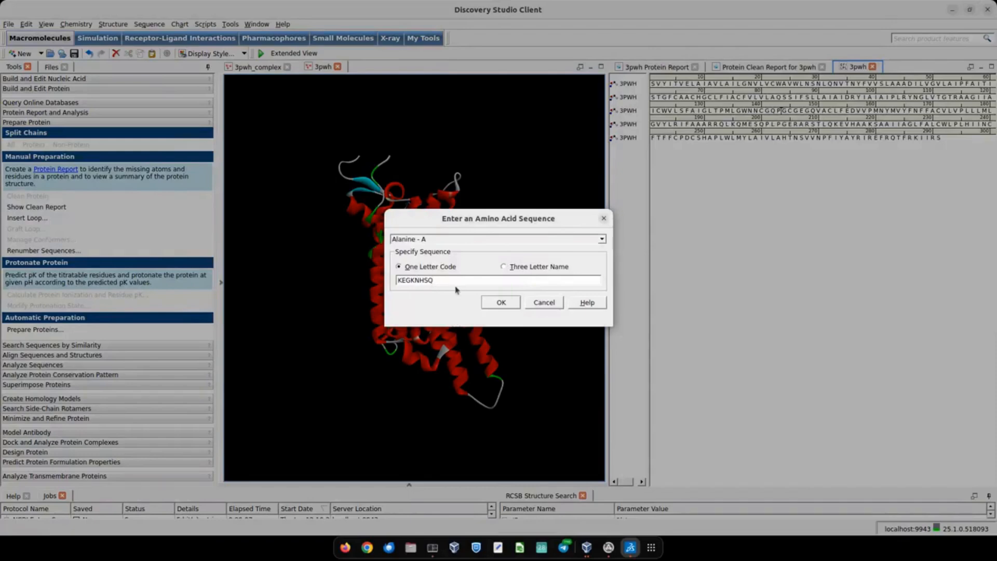
click(501, 303)
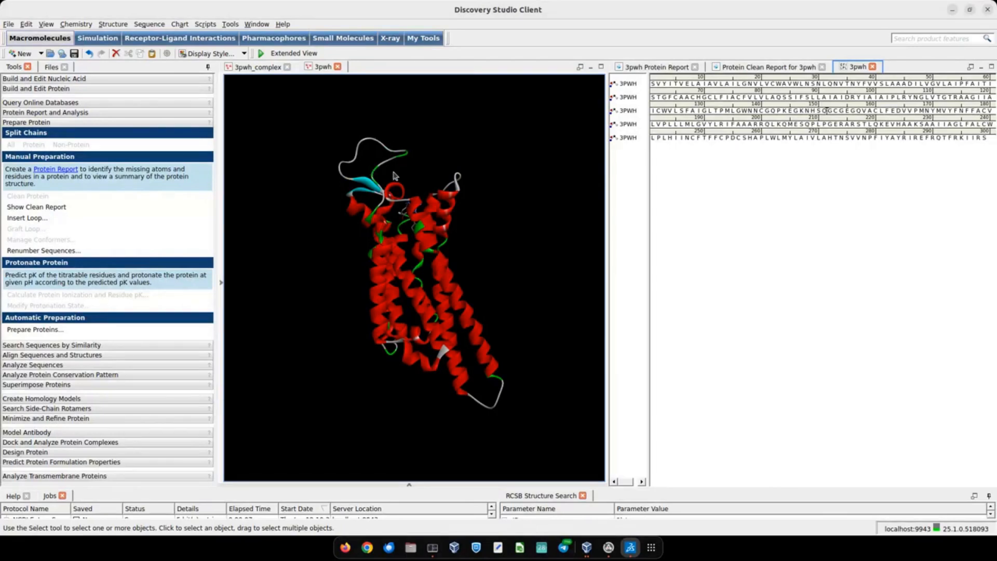
Open the Minimize and Refine Protein tools and select the inserted loop under Added Loops in the structure hierarchy.
click(75, 418)
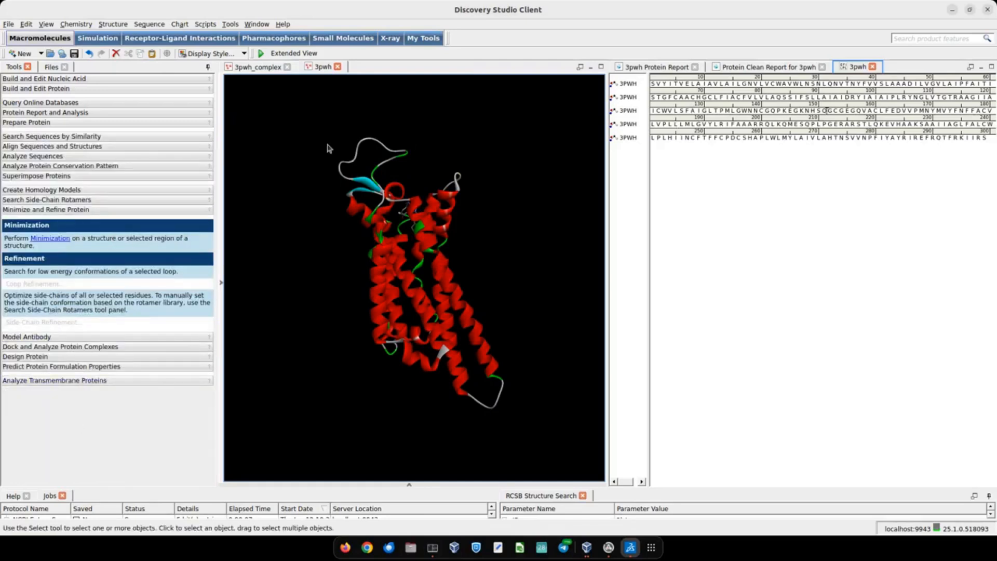
click(222, 283)
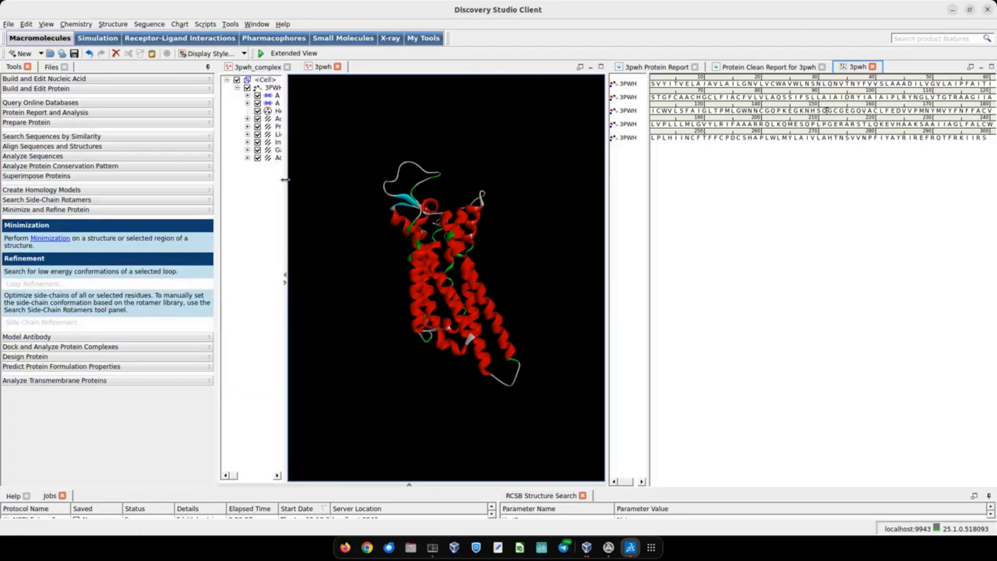
drag(285, 190, 333, 189)
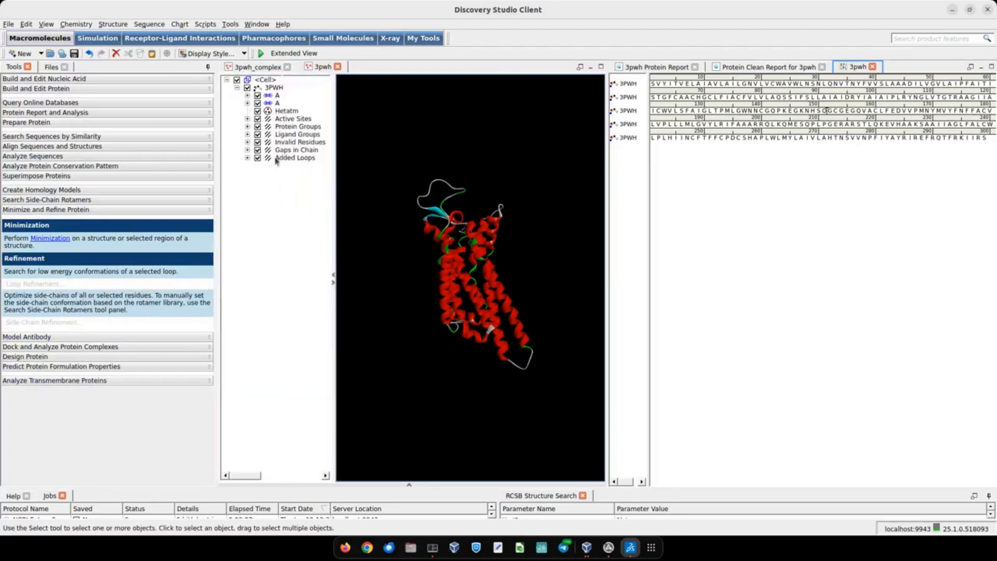
click(294, 158)
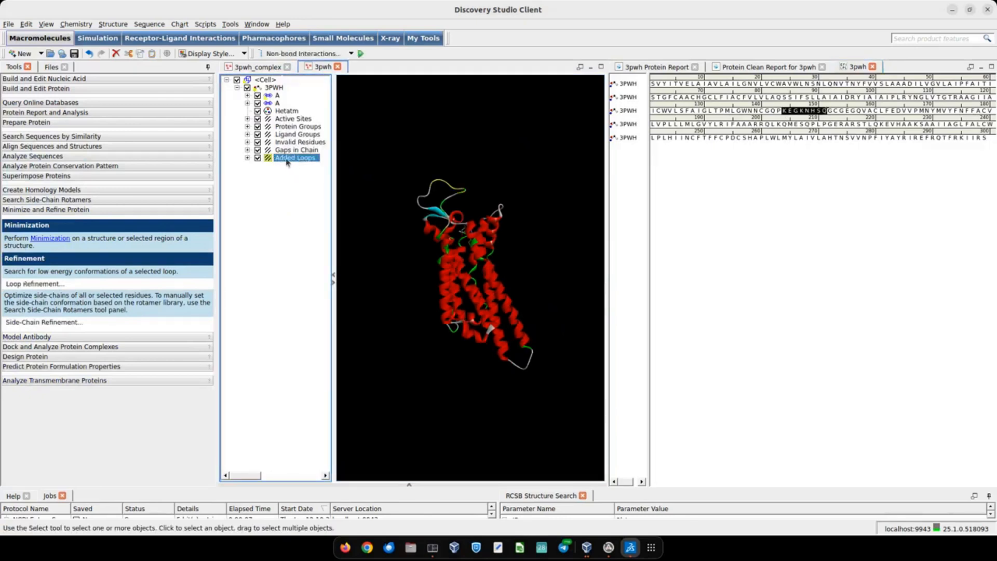
click(247, 157)
click(294, 166)
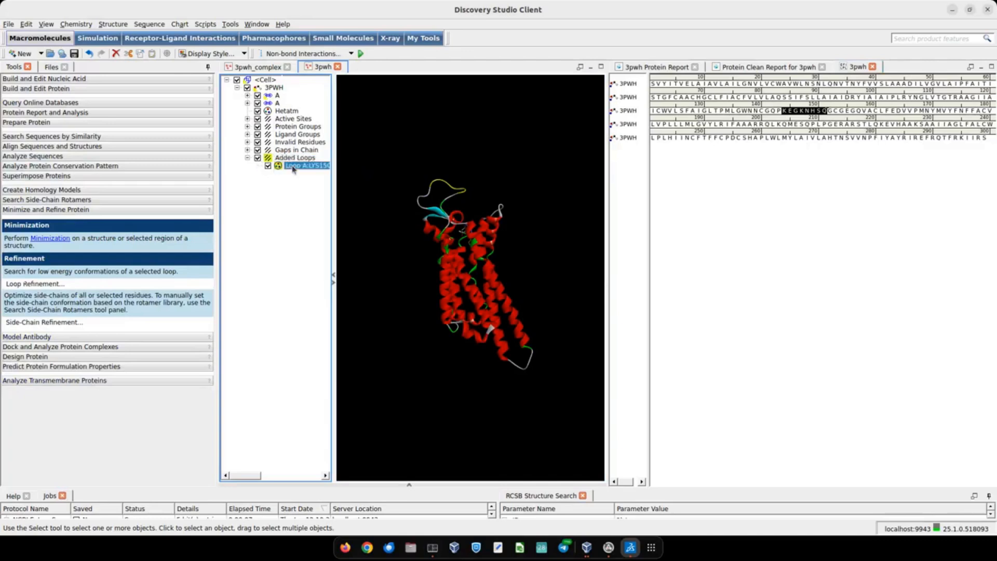
Display the atoms of the selected added loop as Ball and Stick and inspect it in 3D.
right_click(392, 127)
click(407, 105)
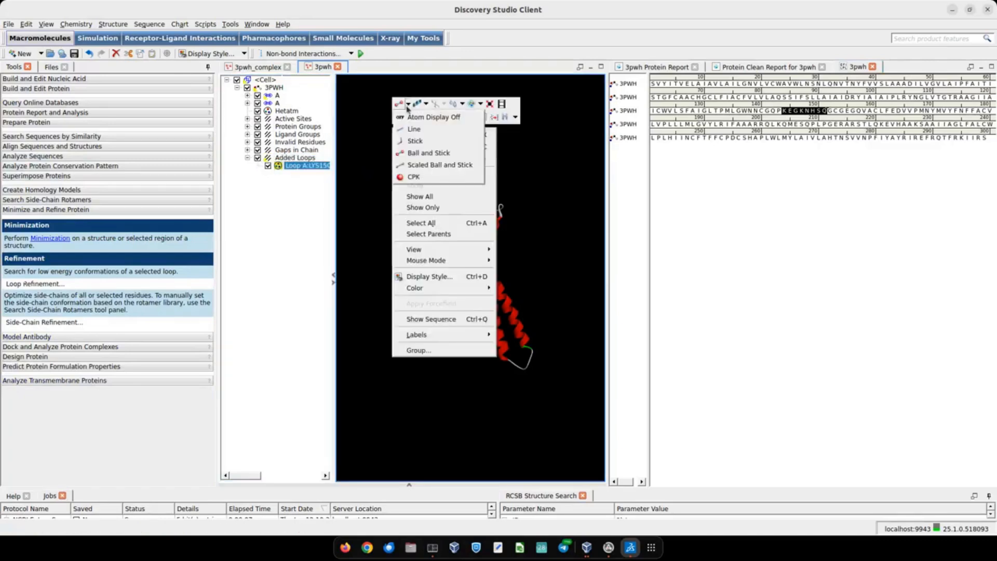
click(415, 153)
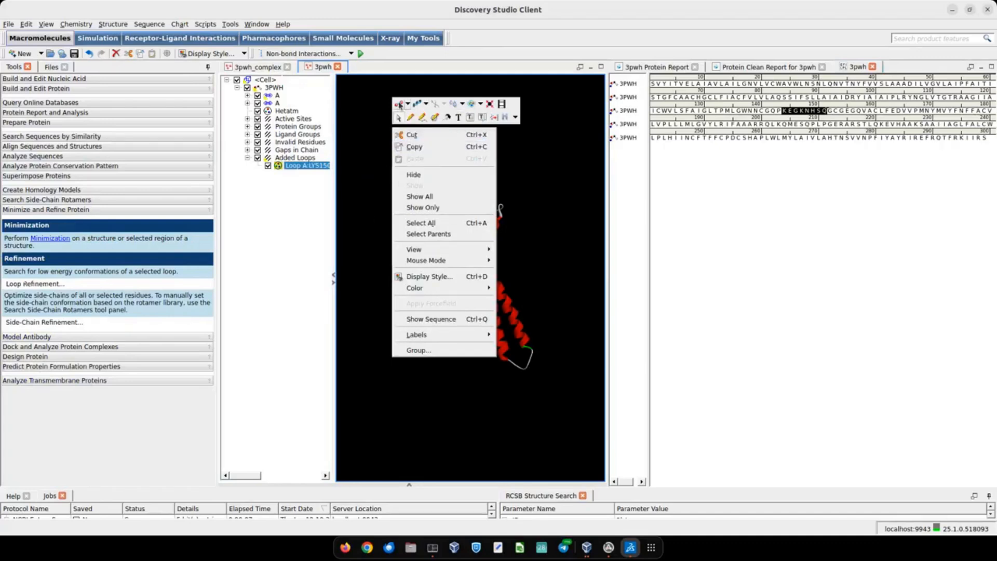
click(379, 191)
right_drag(480, 238, 516, 249)
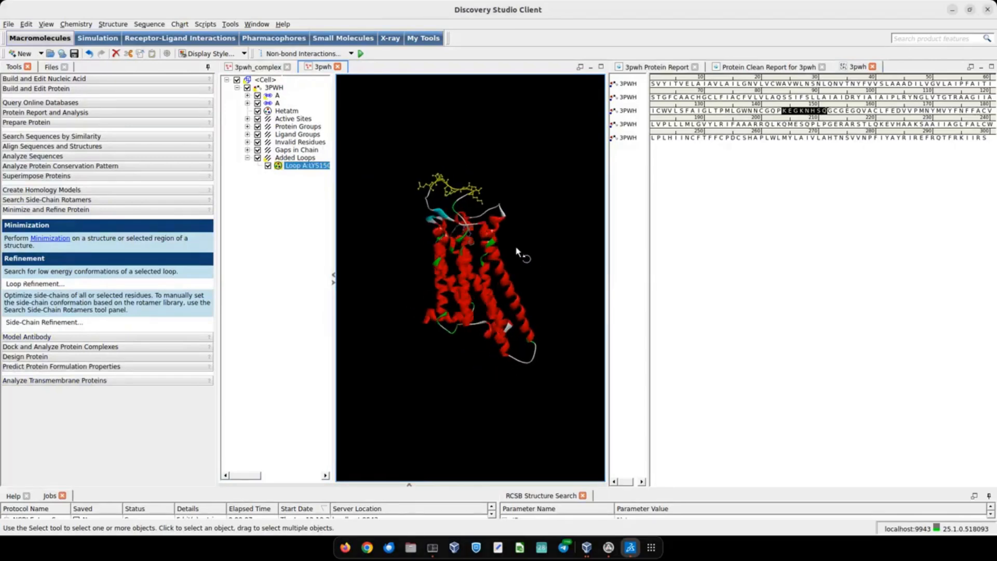
Examine the Loop Refinement parameters for the added loop and close the dialog without running it.
click(60, 284)
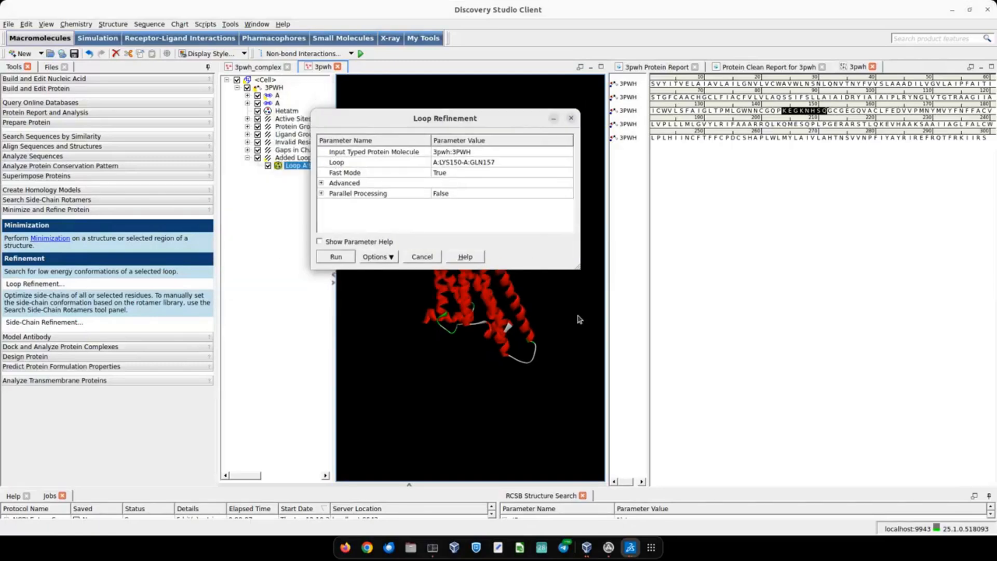
drag(580, 270, 718, 413)
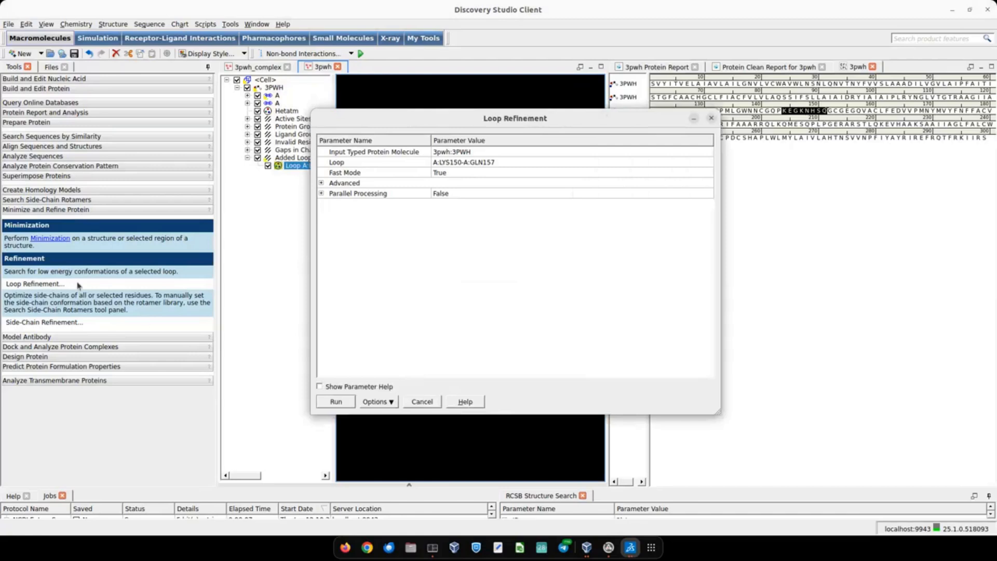
click(711, 119)
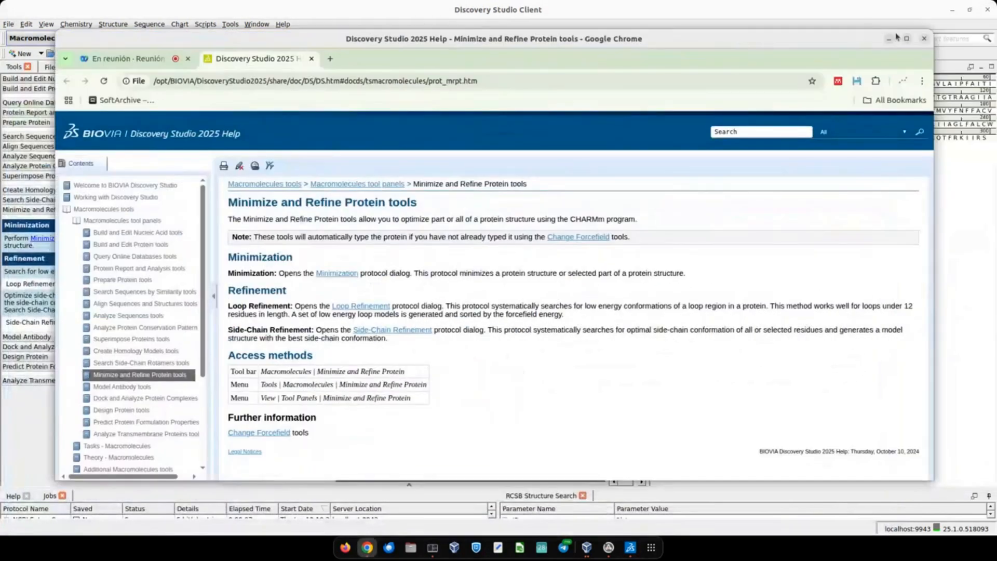
Read the Loop Refinement protocol page and its Theory page in the Discovery Studio Help in Google Chrome.
click(907, 39)
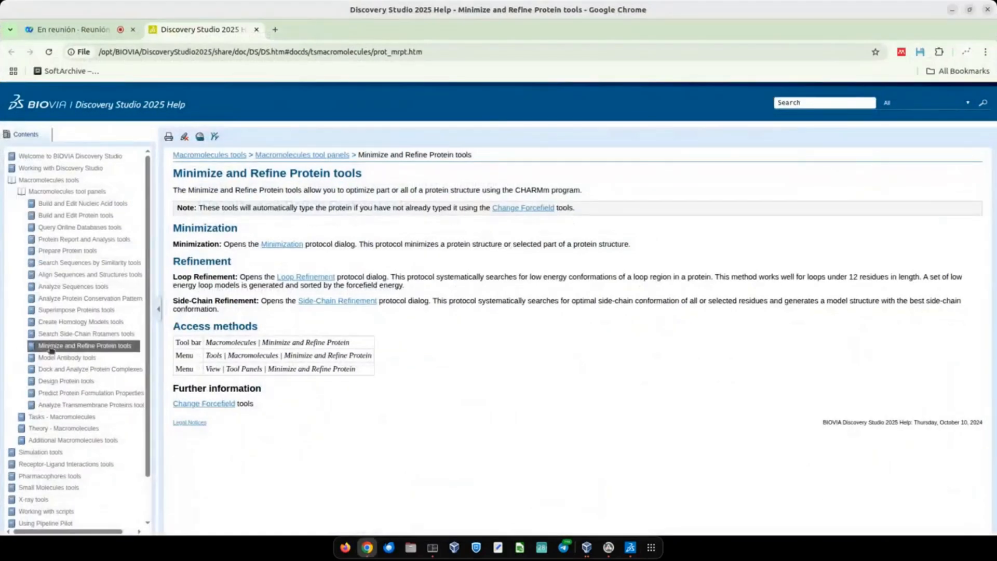
click(312, 281)
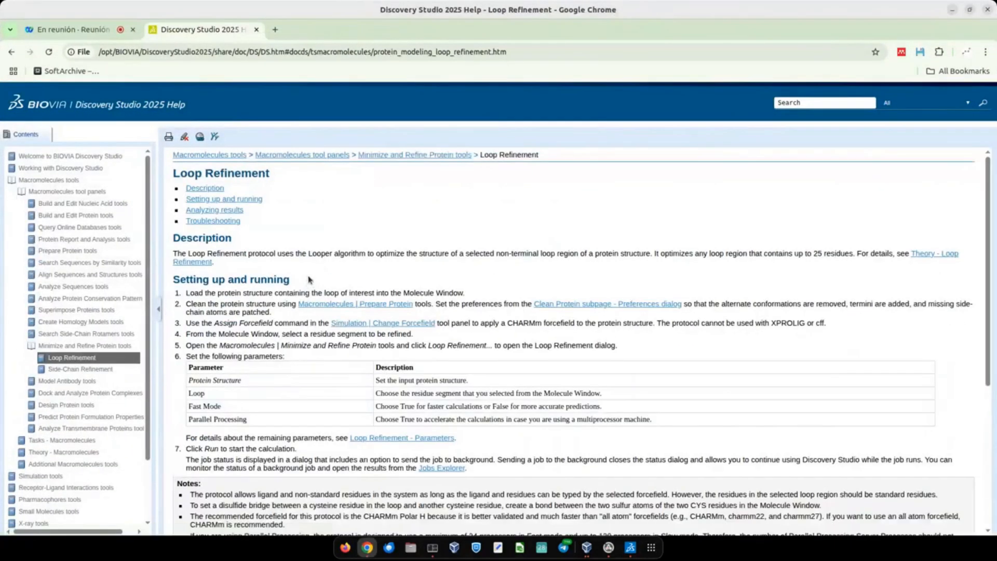
scroll(239, 254, down, 2)
scroll(240, 254, down, 4)
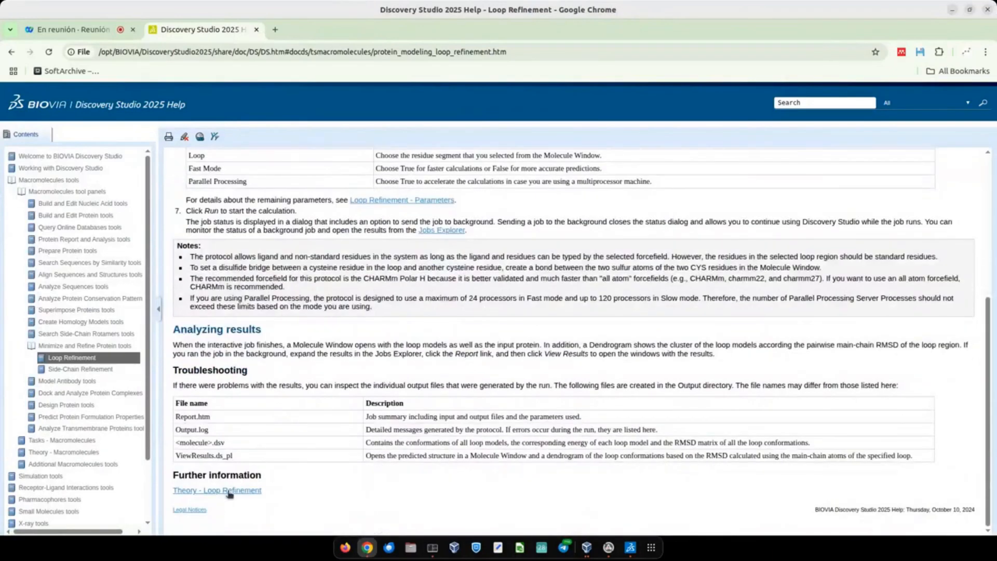
click(229, 490)
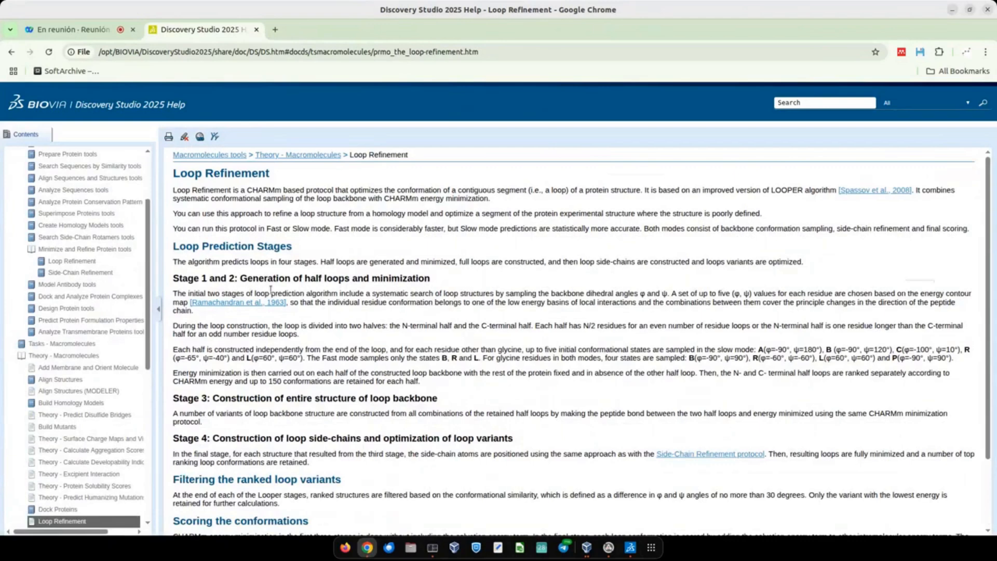
scroll(279, 298, down, 2)
scroll(285, 229, down, 1)
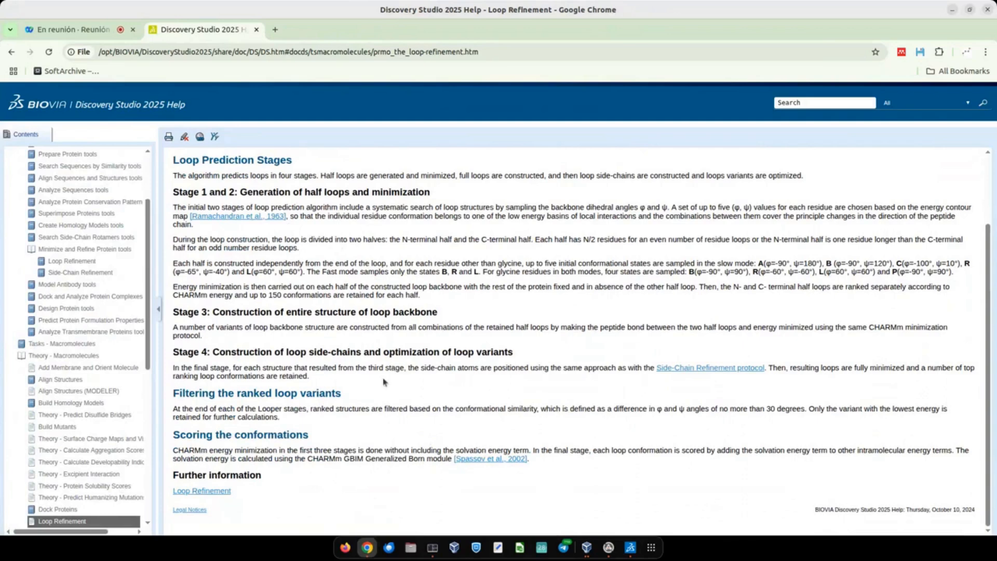
Close the Loop Refinement help page in Google Chrome after reading it and return to Discovery Studio.
scroll(466, 303, up, 3)
scroll(474, 386, down, 3)
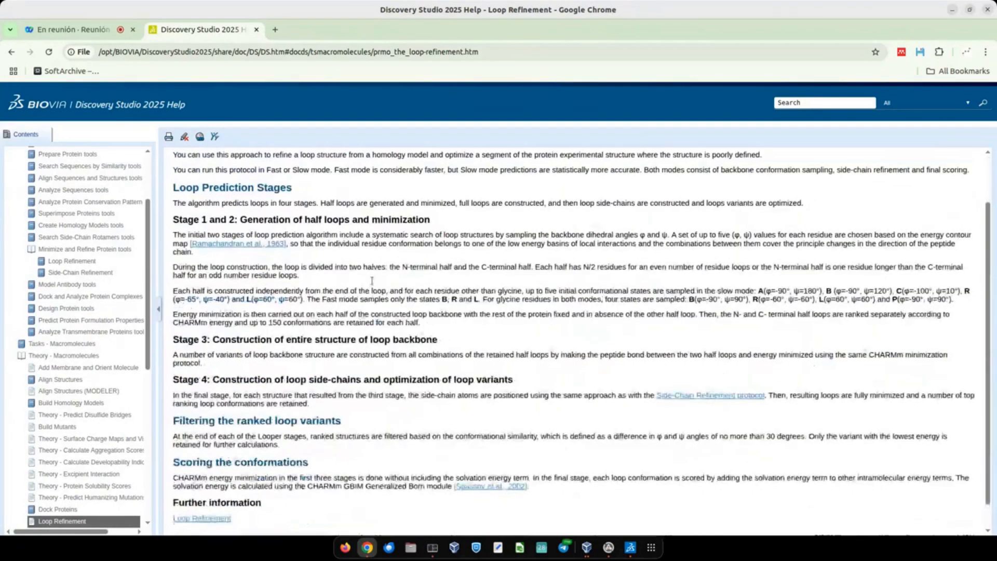
click(257, 30)
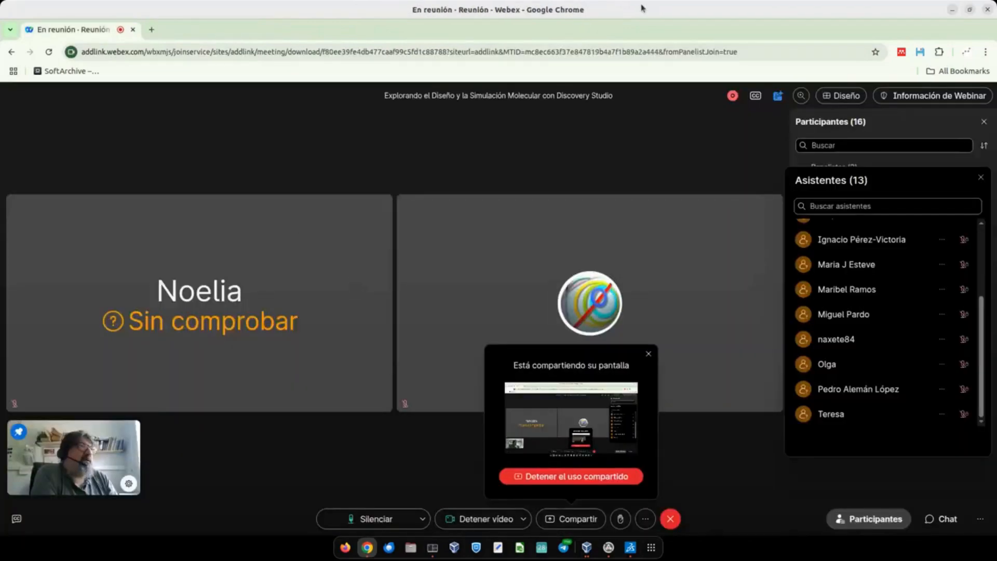
drag(563, 30, 0, 98)
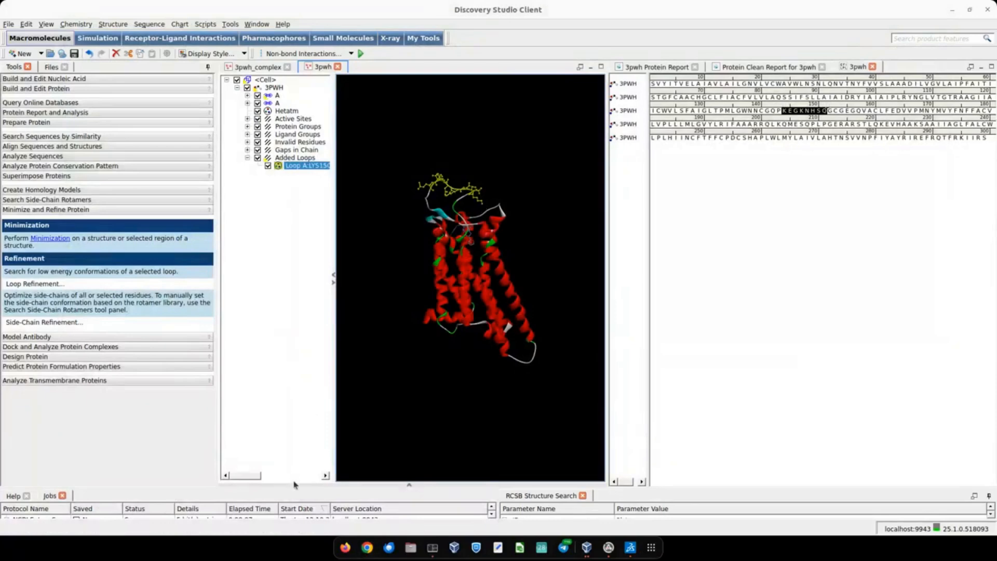
Expand the completed Loop Refinement job and view its results, adjusting the jobs list height to fit.
drag(293, 488, 376, 233)
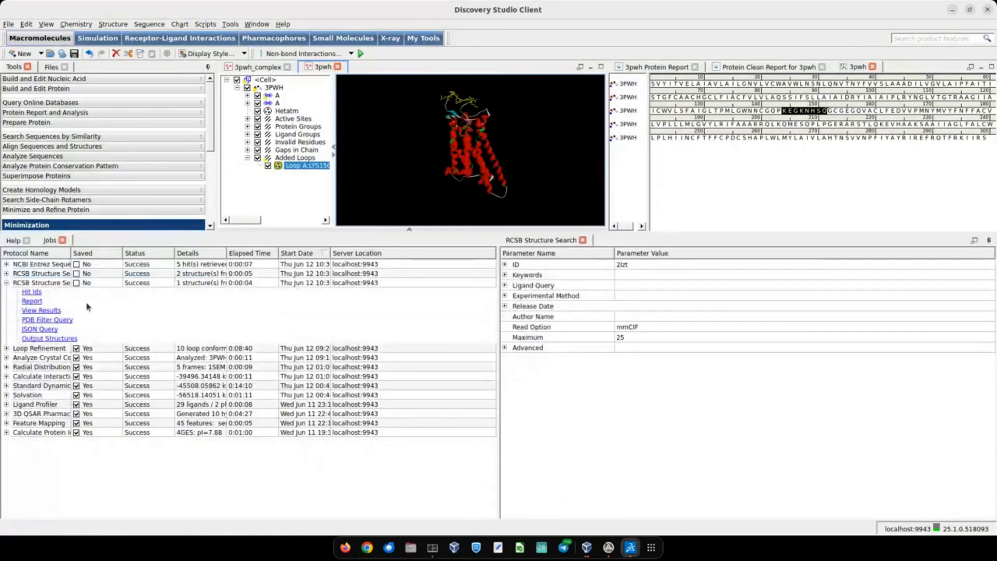
click(6, 348)
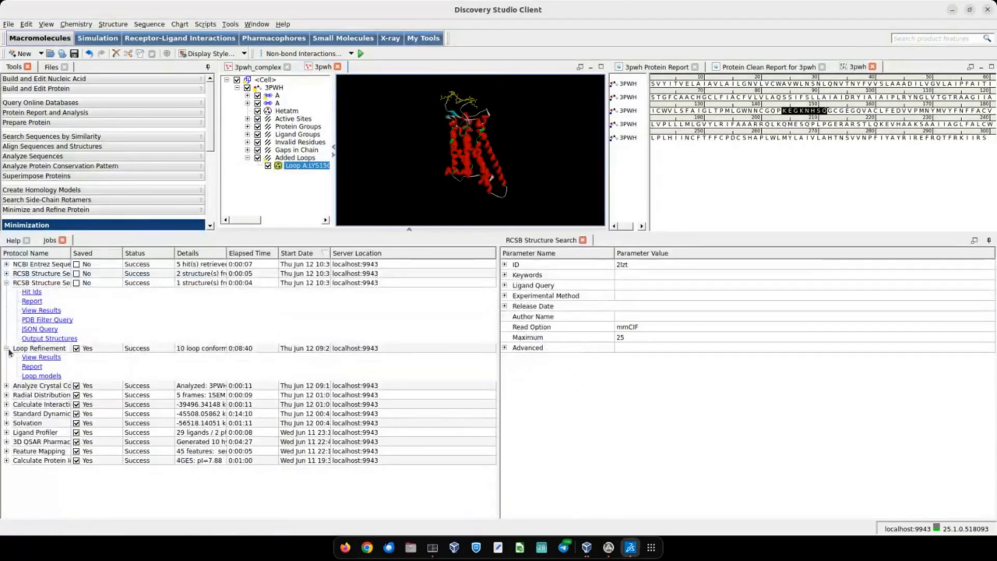
click(39, 357)
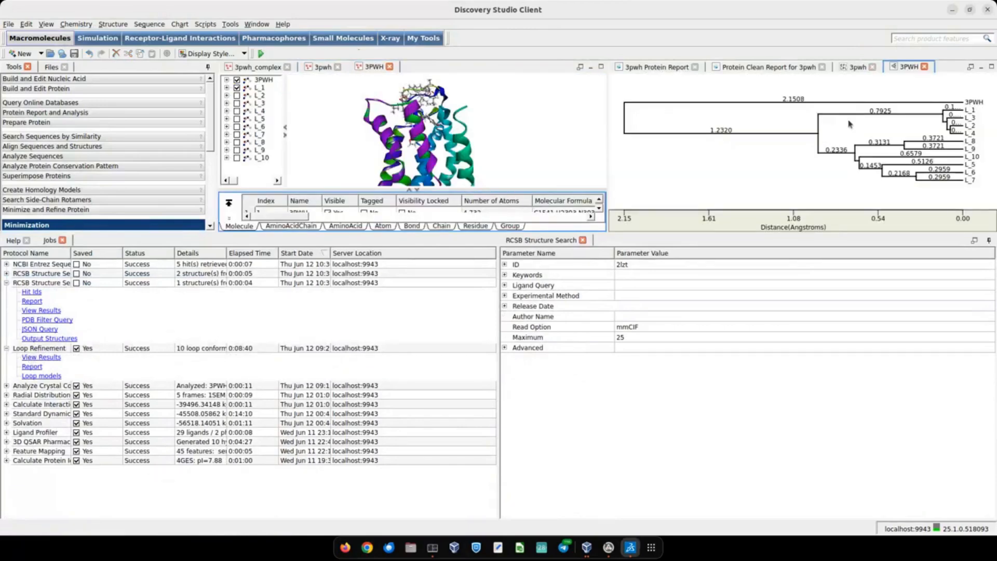
drag(571, 232, 571, 389)
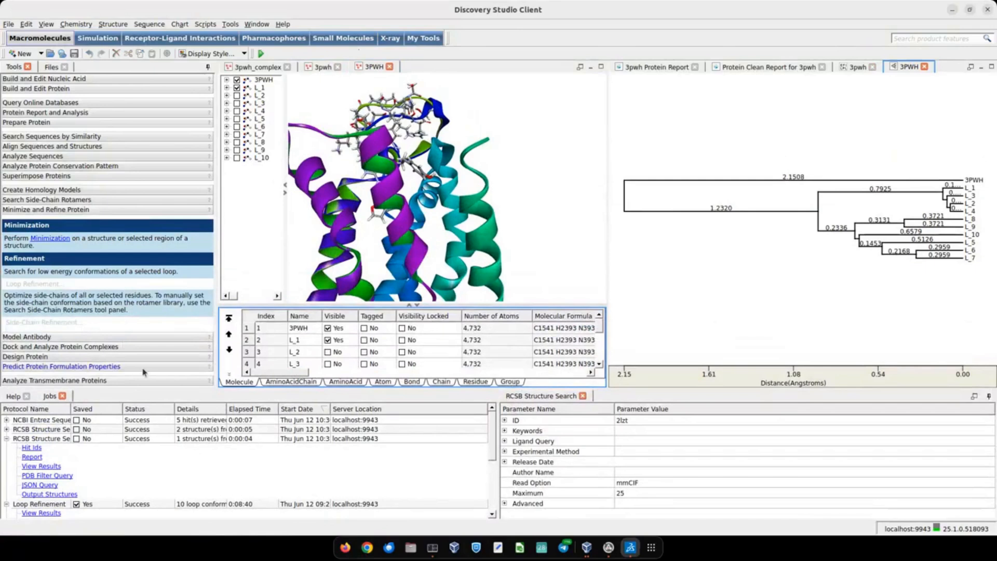
View the results of the RCSB Structure Search job and rotate the 2LZT structure.
click(41, 466)
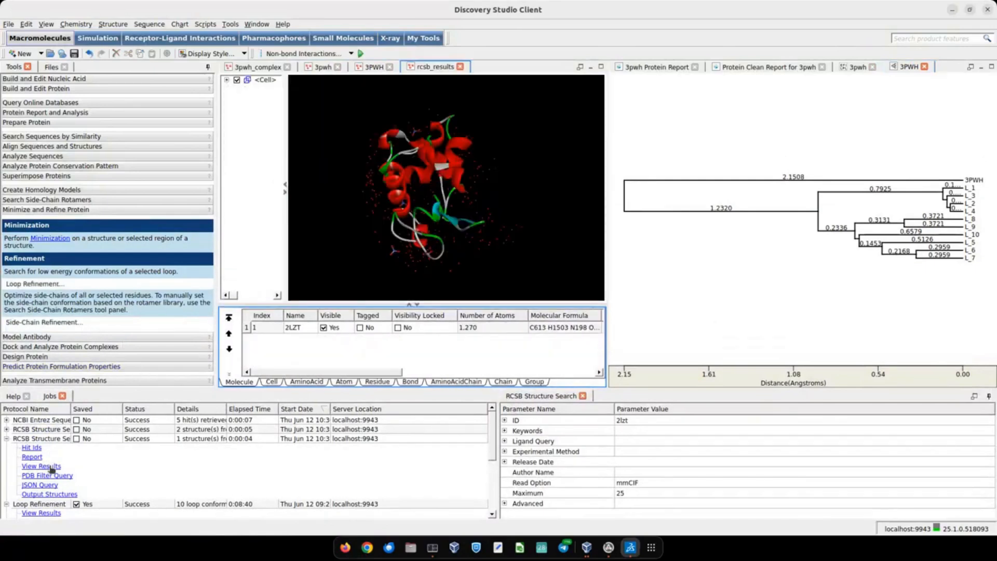
right_drag(512, 210, 403, 77)
scroll(8, 460, down, 3)
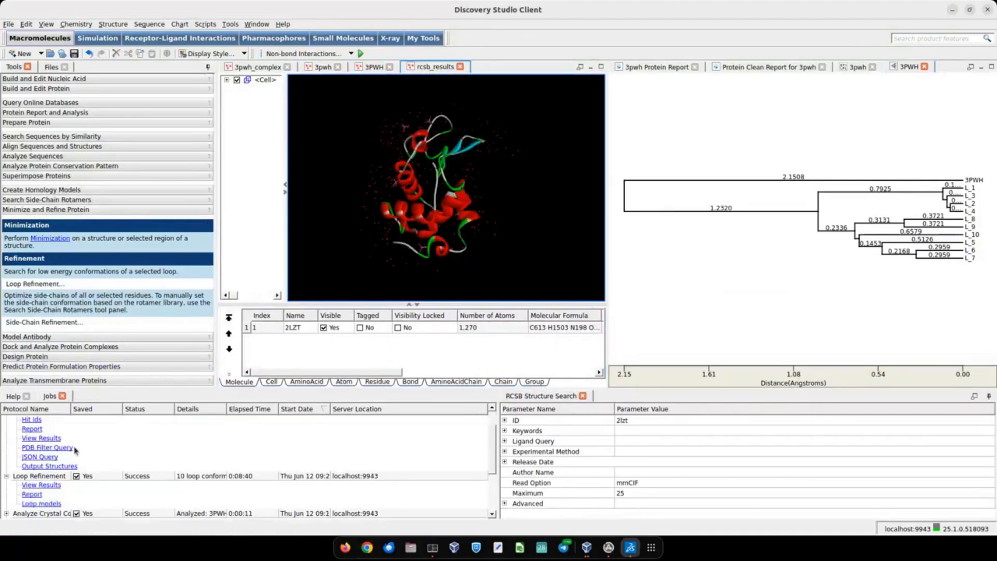
scroll(156, 457, up, 1)
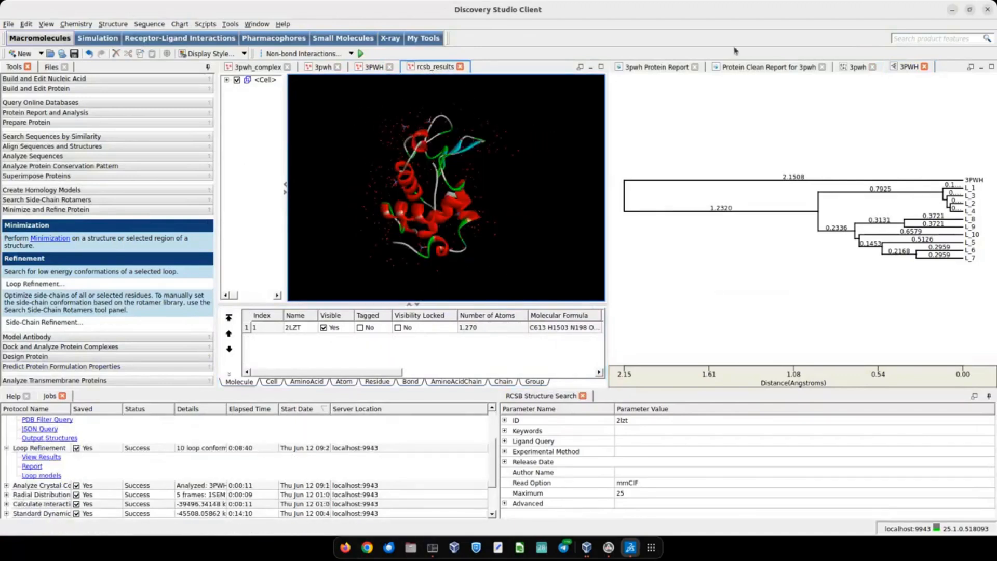
Close all open structure, report, sequence and dendrogram windows without saving changes.
right_click(423, 67)
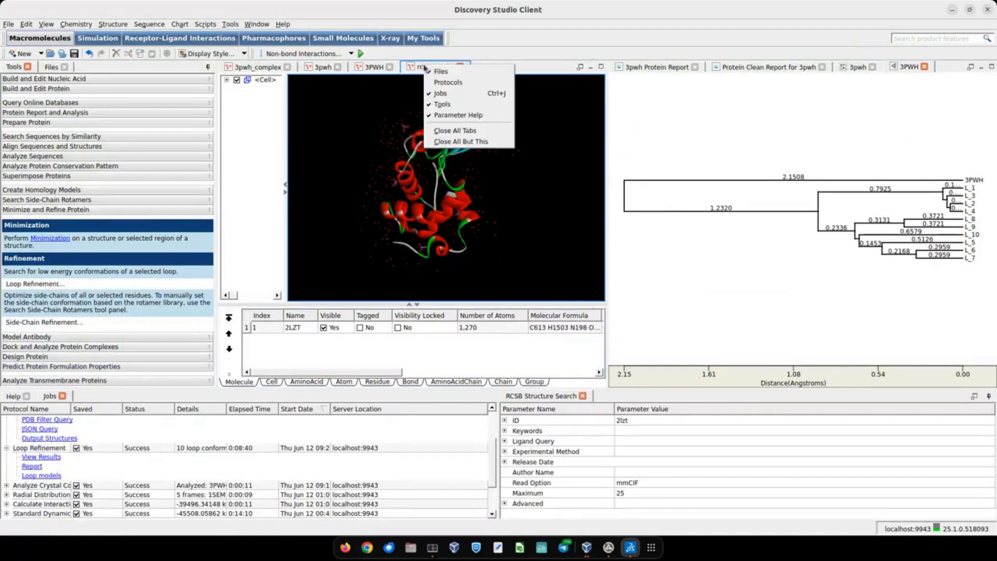
click(435, 133)
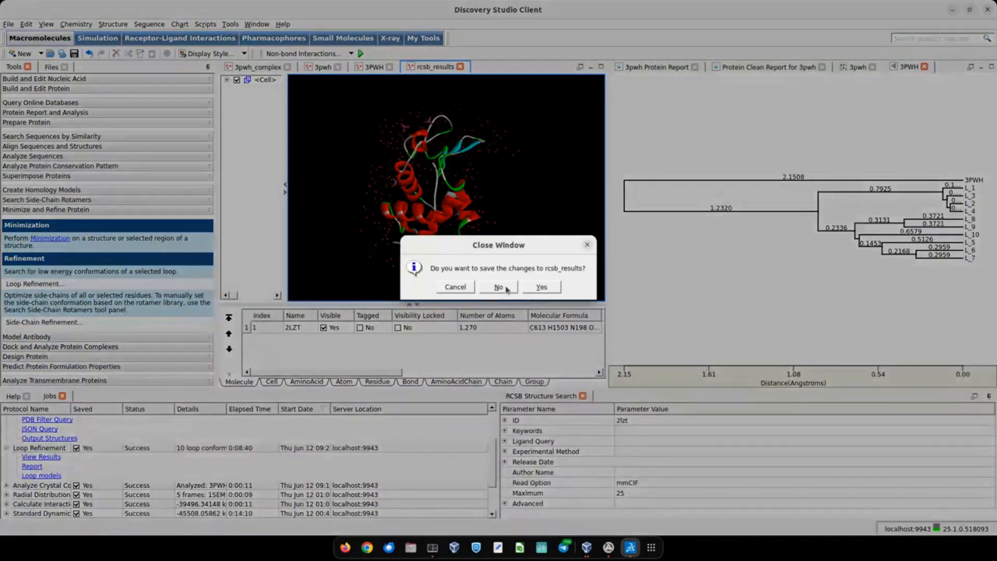
click(498, 287)
click(498, 287)
click(503, 288)
click(502, 288)
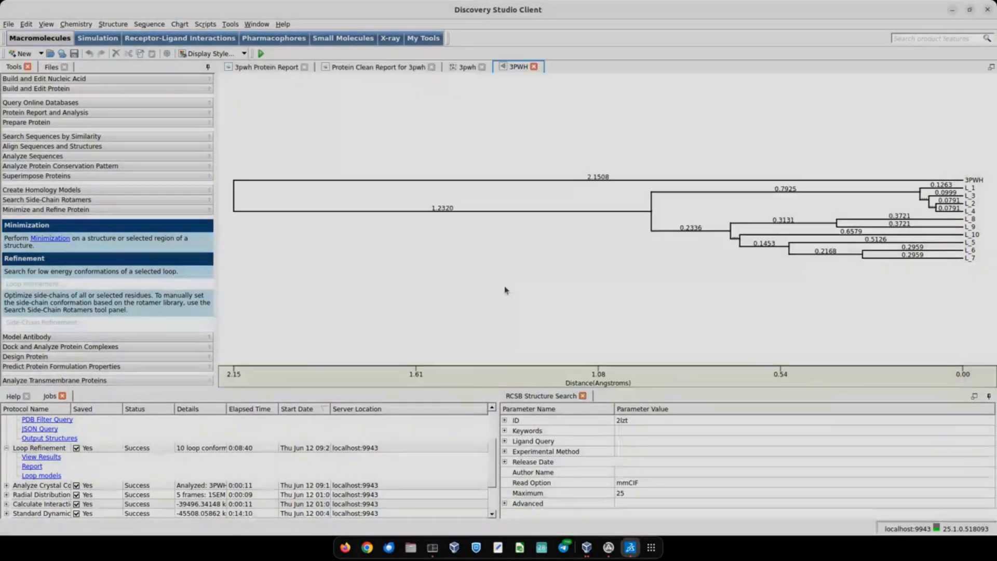
right_click(252, 69)
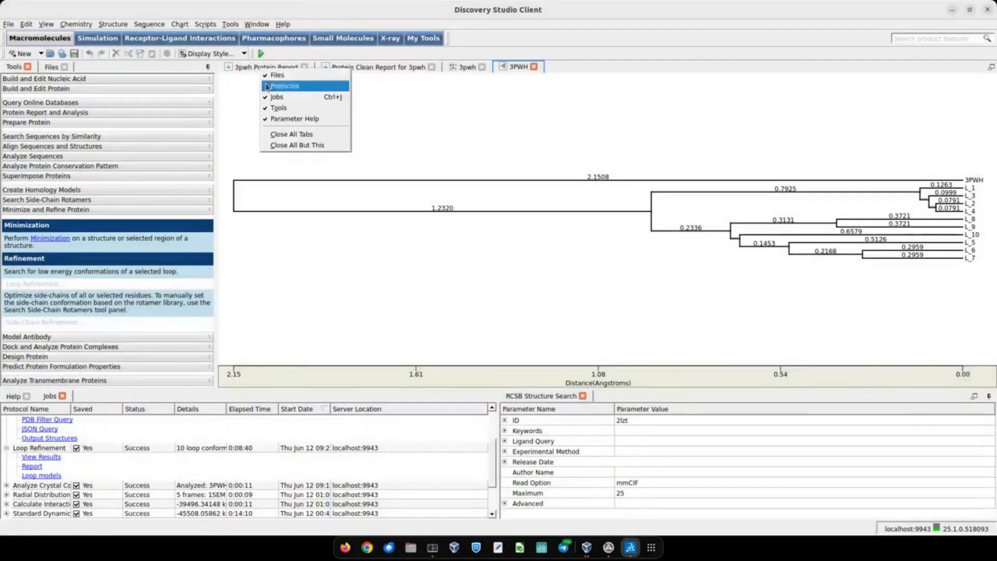
click(284, 136)
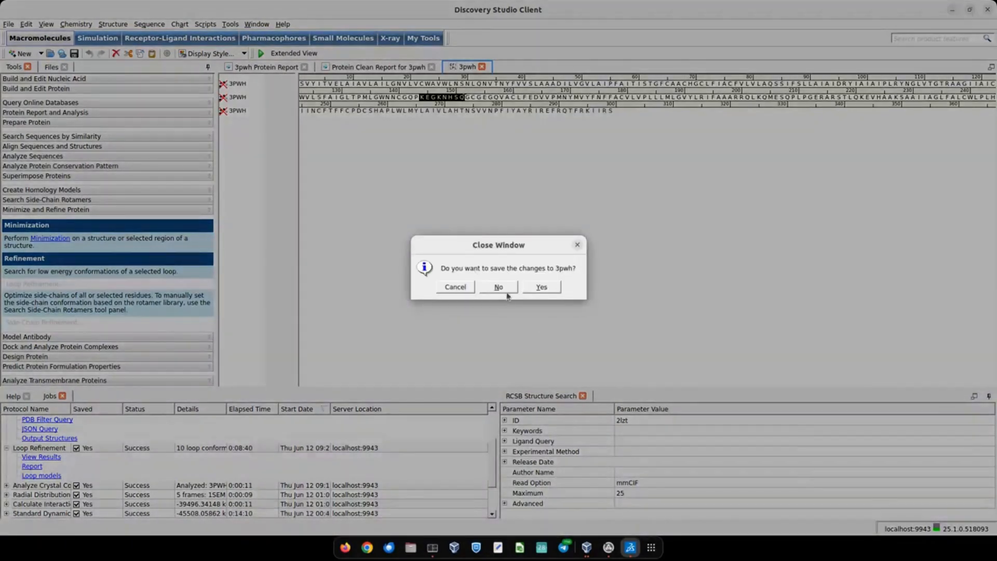
click(504, 288)
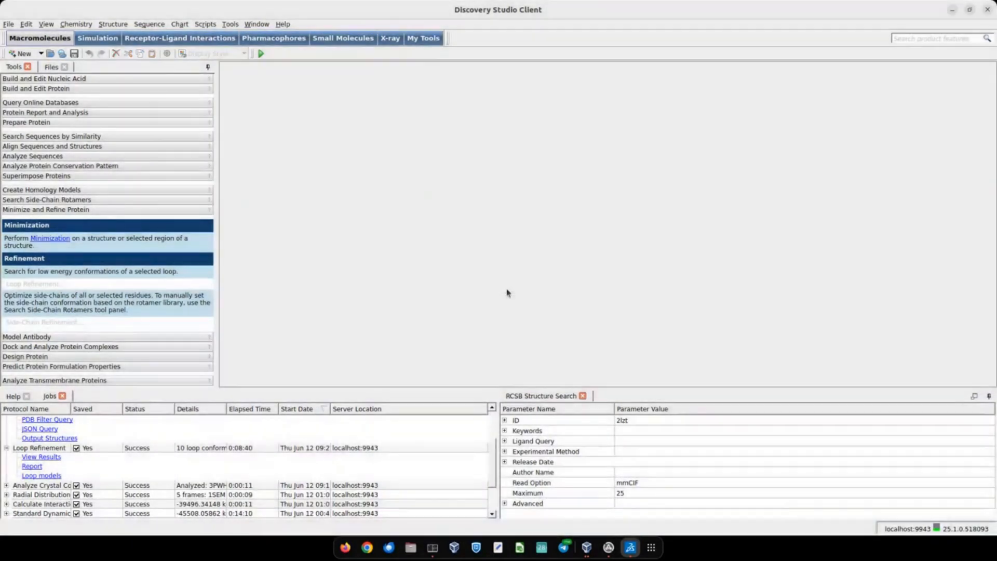
Reopen the Loop Refinement job's results and rotate the overlaid 3PWH and L_1 structures in 3D.
click(32, 458)
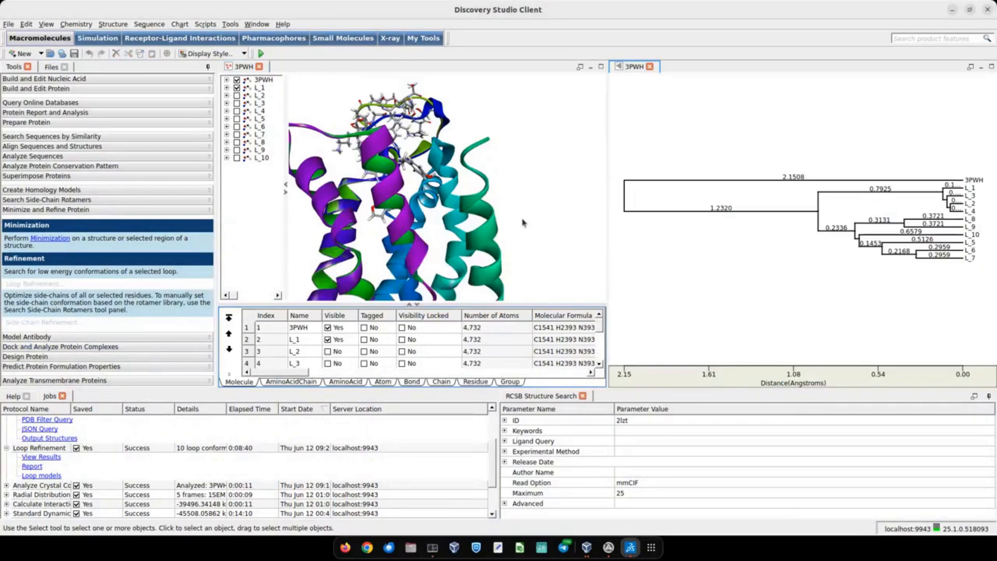
right_drag(470, 204, 447, 205)
mouse_move(402, 129)
right_down()
mouse_move(413, 130)
mouse_move(404, 129)
right_up()
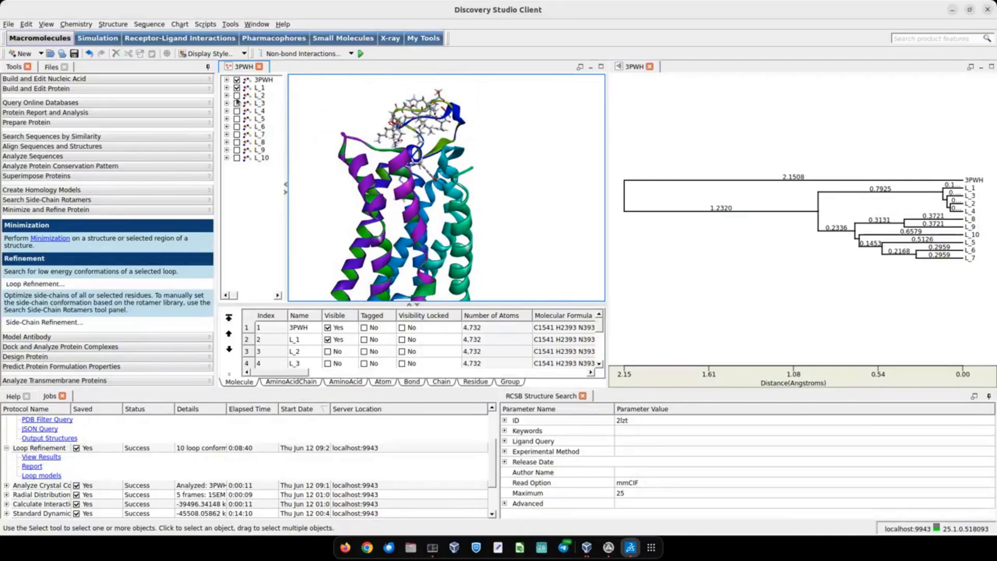
Display loop models L_2 to L_7 together with 3PWH and L_1, and widen the structure window and its data table.
click(237, 95)
click(237, 87)
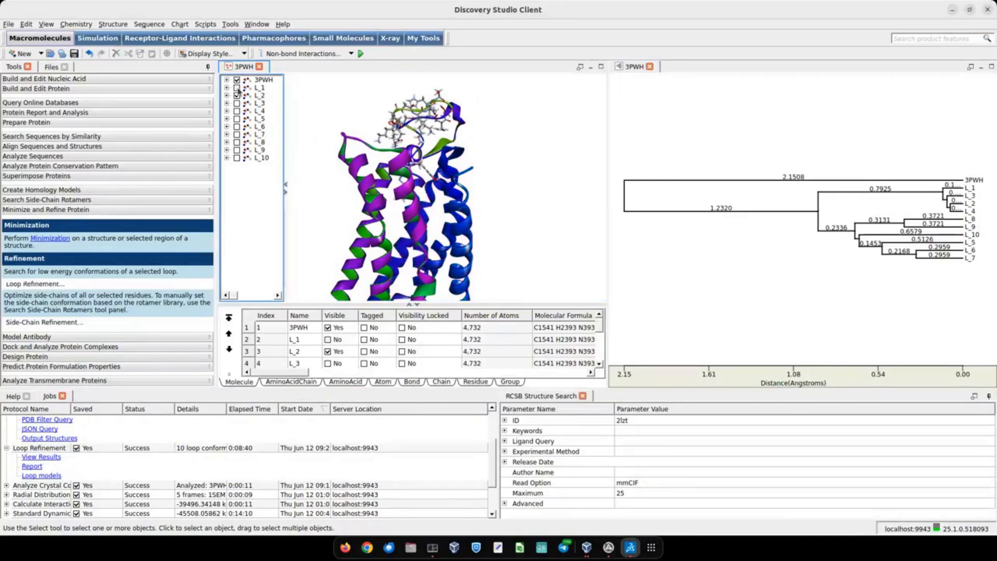
click(237, 87)
click(237, 102)
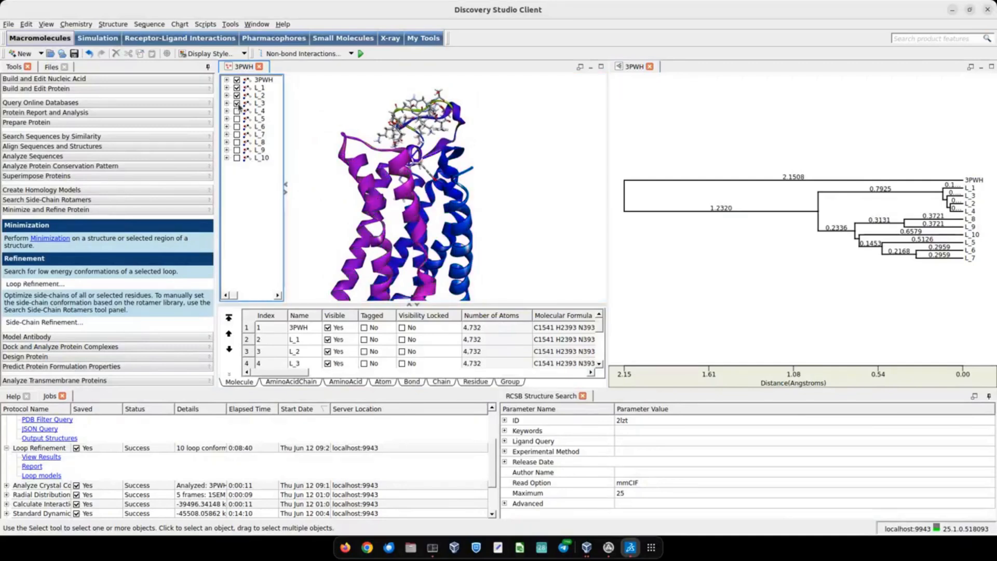
click(236, 111)
click(237, 127)
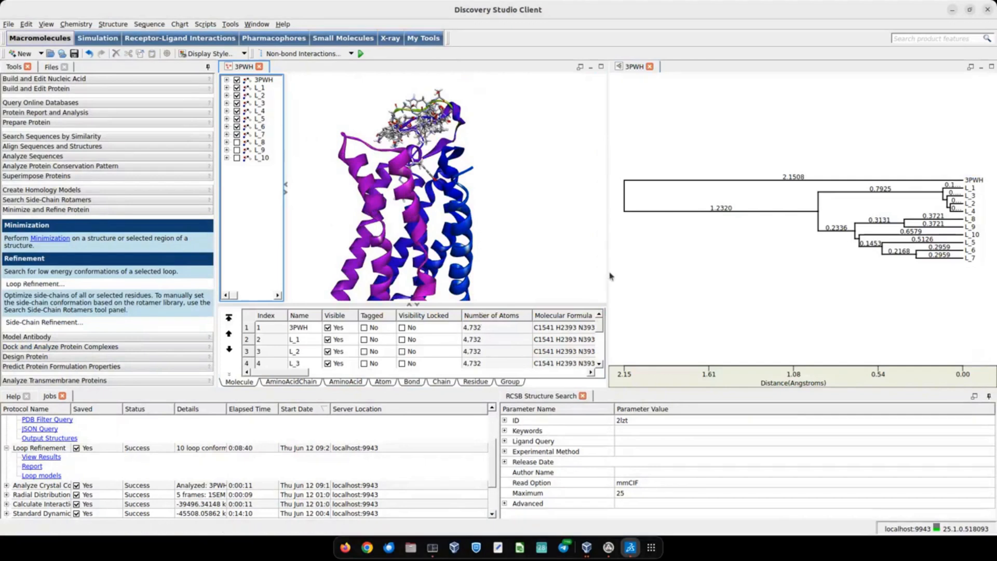
drag(607, 275, 808, 280)
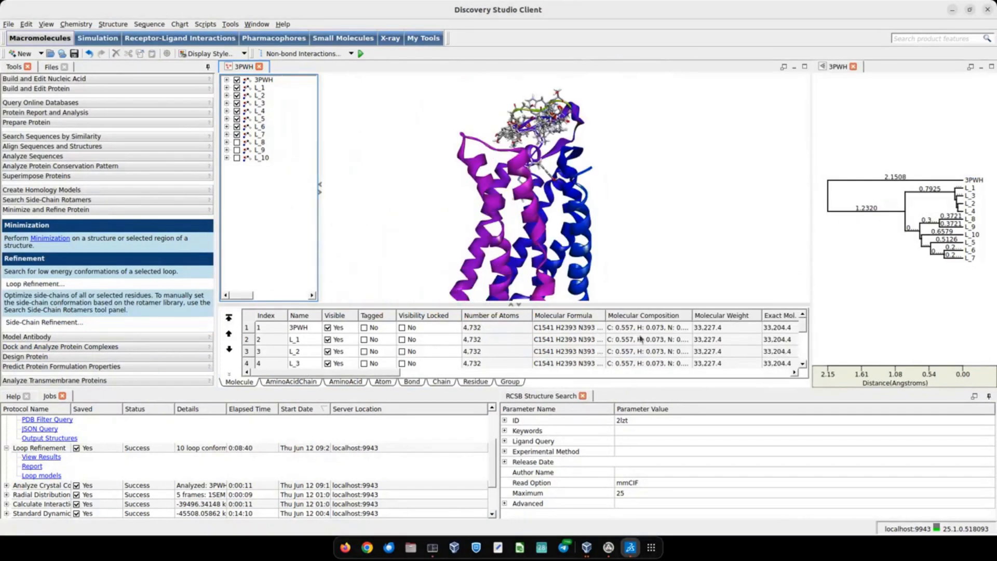
mouse_move(315, 373)
mouse_down()
mouse_move(554, 375)
mouse_move(616, 365)
mouse_move(573, 375)
mouse_move(311, 356)
mouse_up()
click(621, 342)
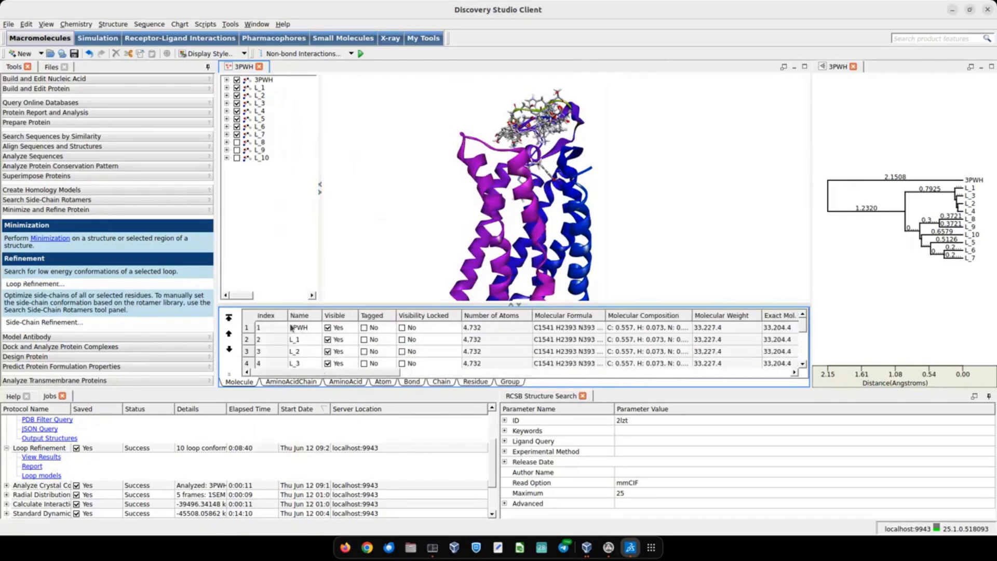
Hide loop models L_2 to L_7, leaving only 3PWH and L_1 displayed.
click(236, 103)
click(237, 95)
click(236, 111)
click(236, 119)
click(236, 127)
click(236, 134)
click(530, 155)
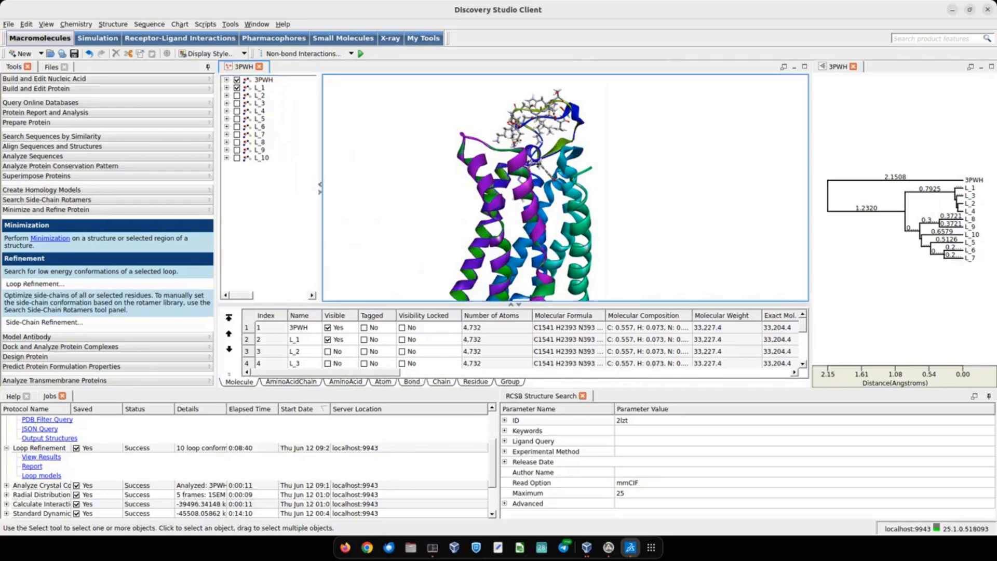
Compare the original loop of 3PWH with the refined loop of L_1 up close by toggling 3PWH's visibility.
scroll(530, 234, up, 5)
right_drag(530, 245, 514, 262)
click(237, 80)
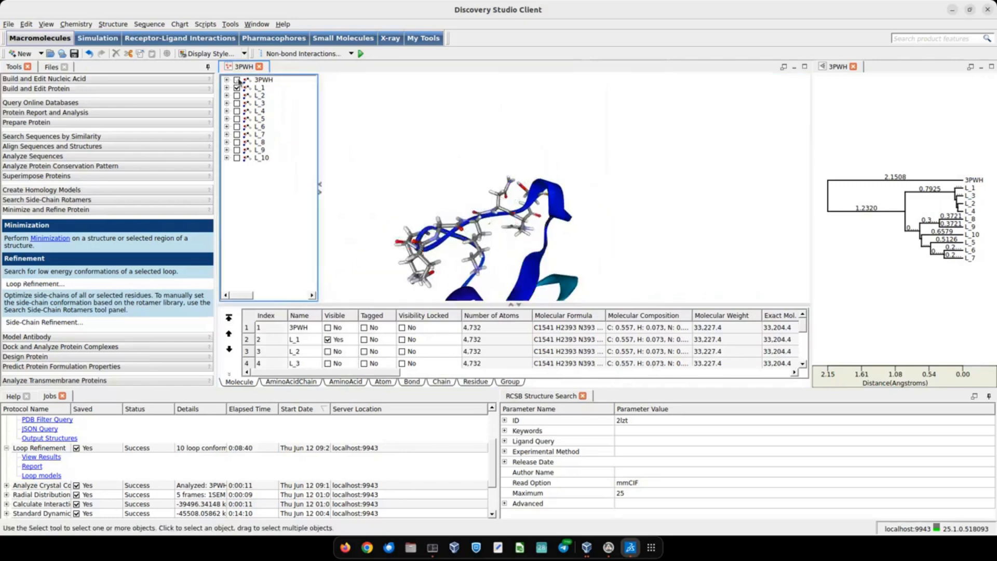
click(237, 80)
click(237, 80)
click(237, 80)
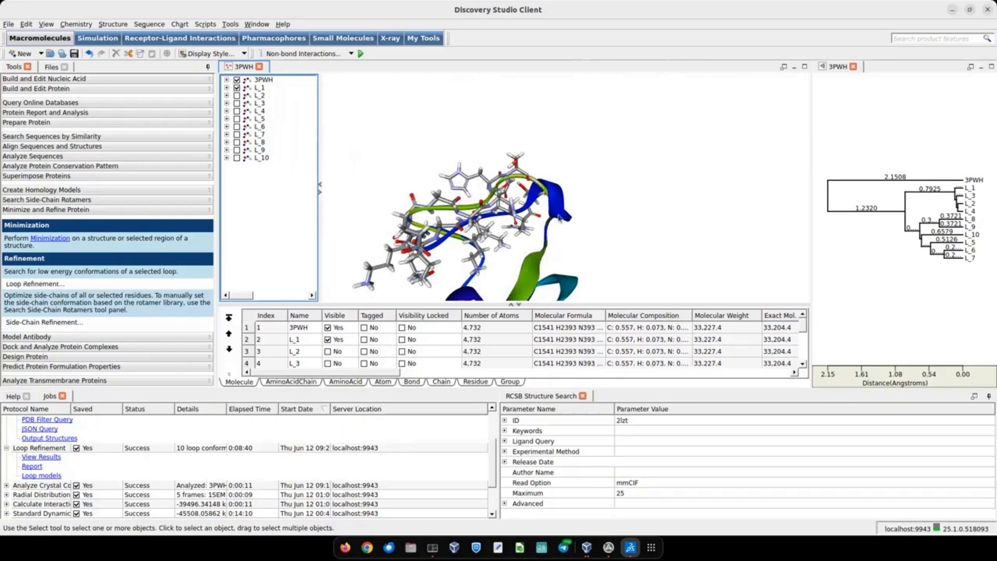
middle_drag(595, 228, 653, 150)
right_drag(646, 188, 615, 196)
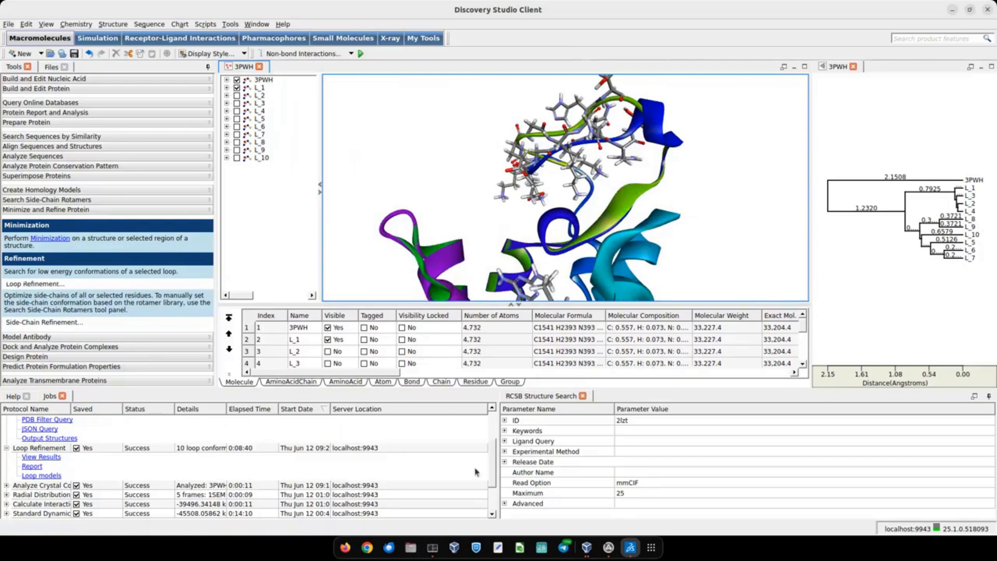
Close all windows of the Loop Refinement results without saving changes.
click(256, 25)
click(278, 196)
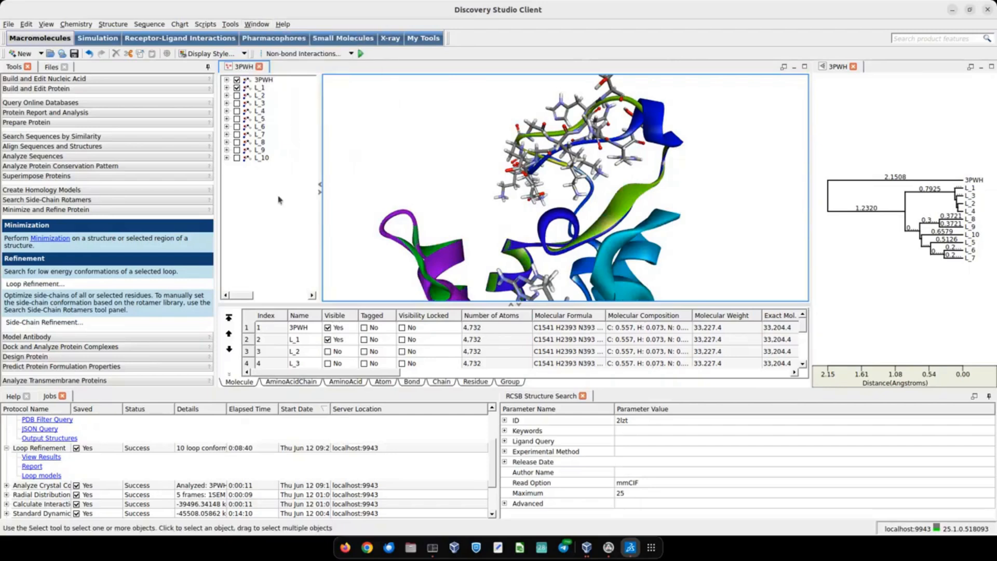
click(264, 25)
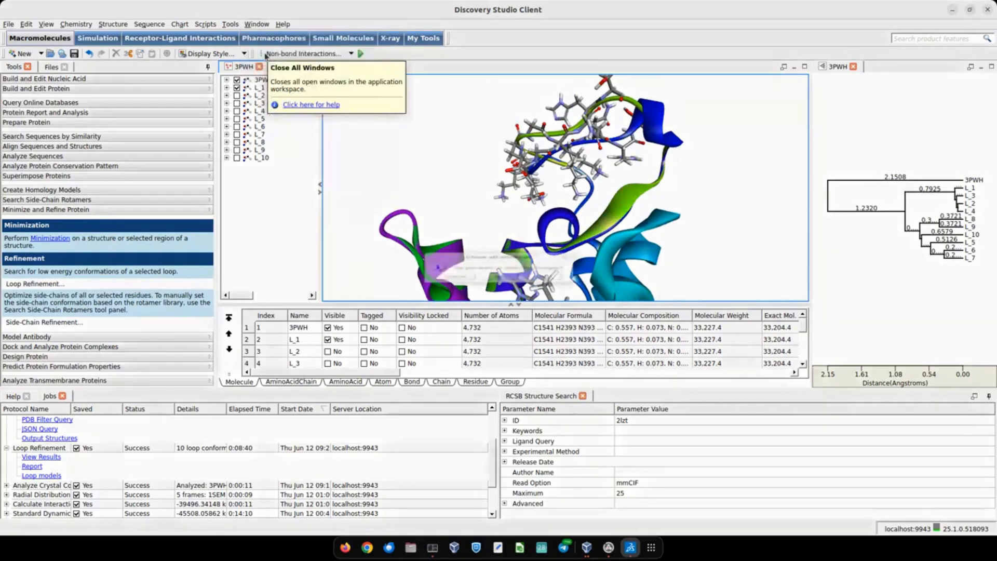
click(265, 52)
click(509, 289)
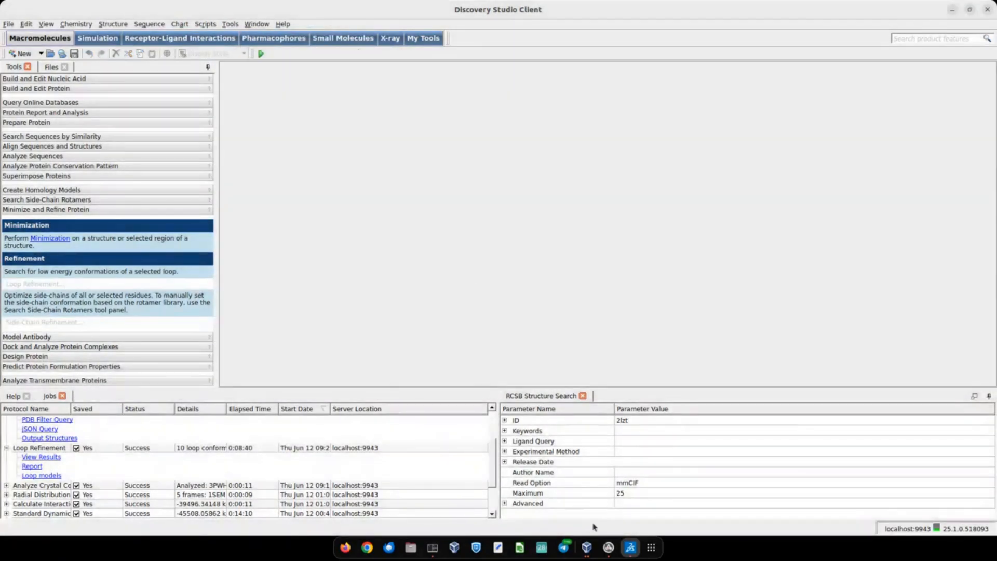
Switch to the presentation in Oracle VM VirtualBox and advance to the multiple sequence alignment content of the Allign sequences slide.
click(586, 547)
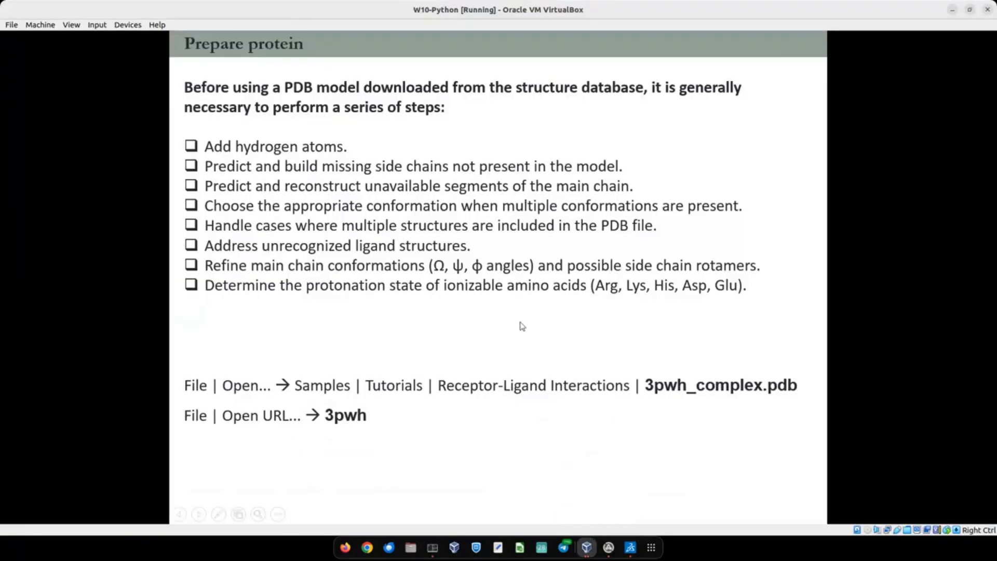
click(522, 326)
click(522, 325)
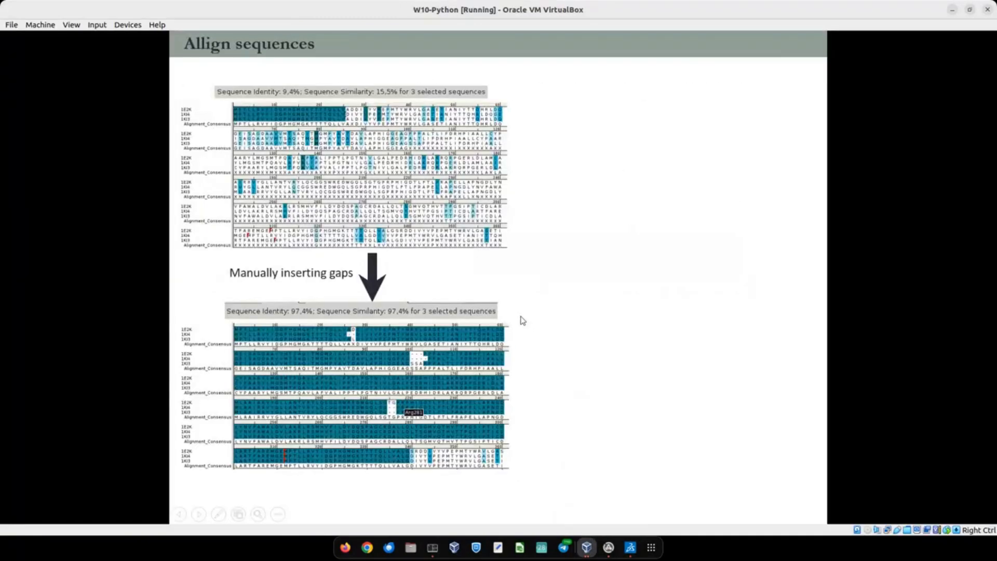
click(388, 262)
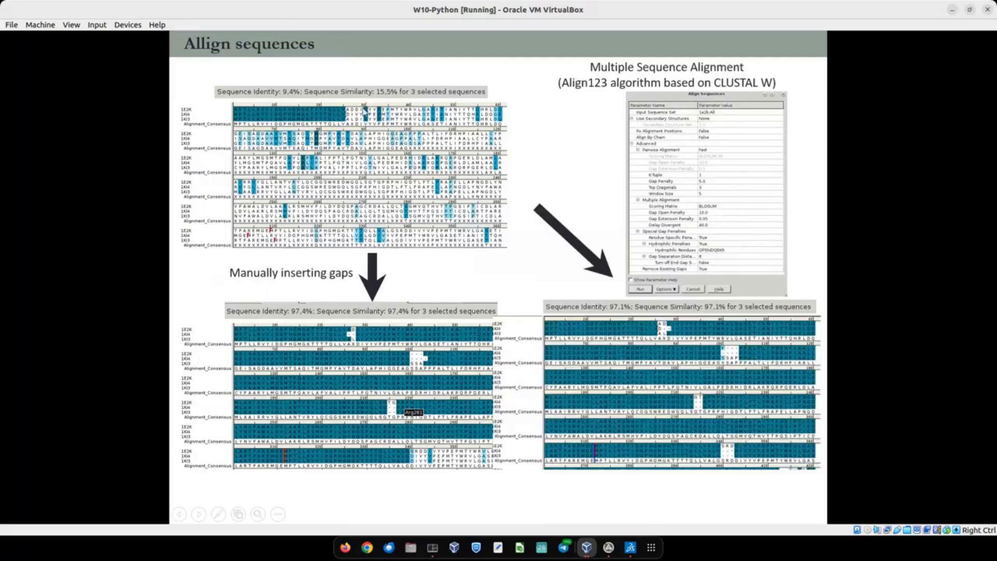